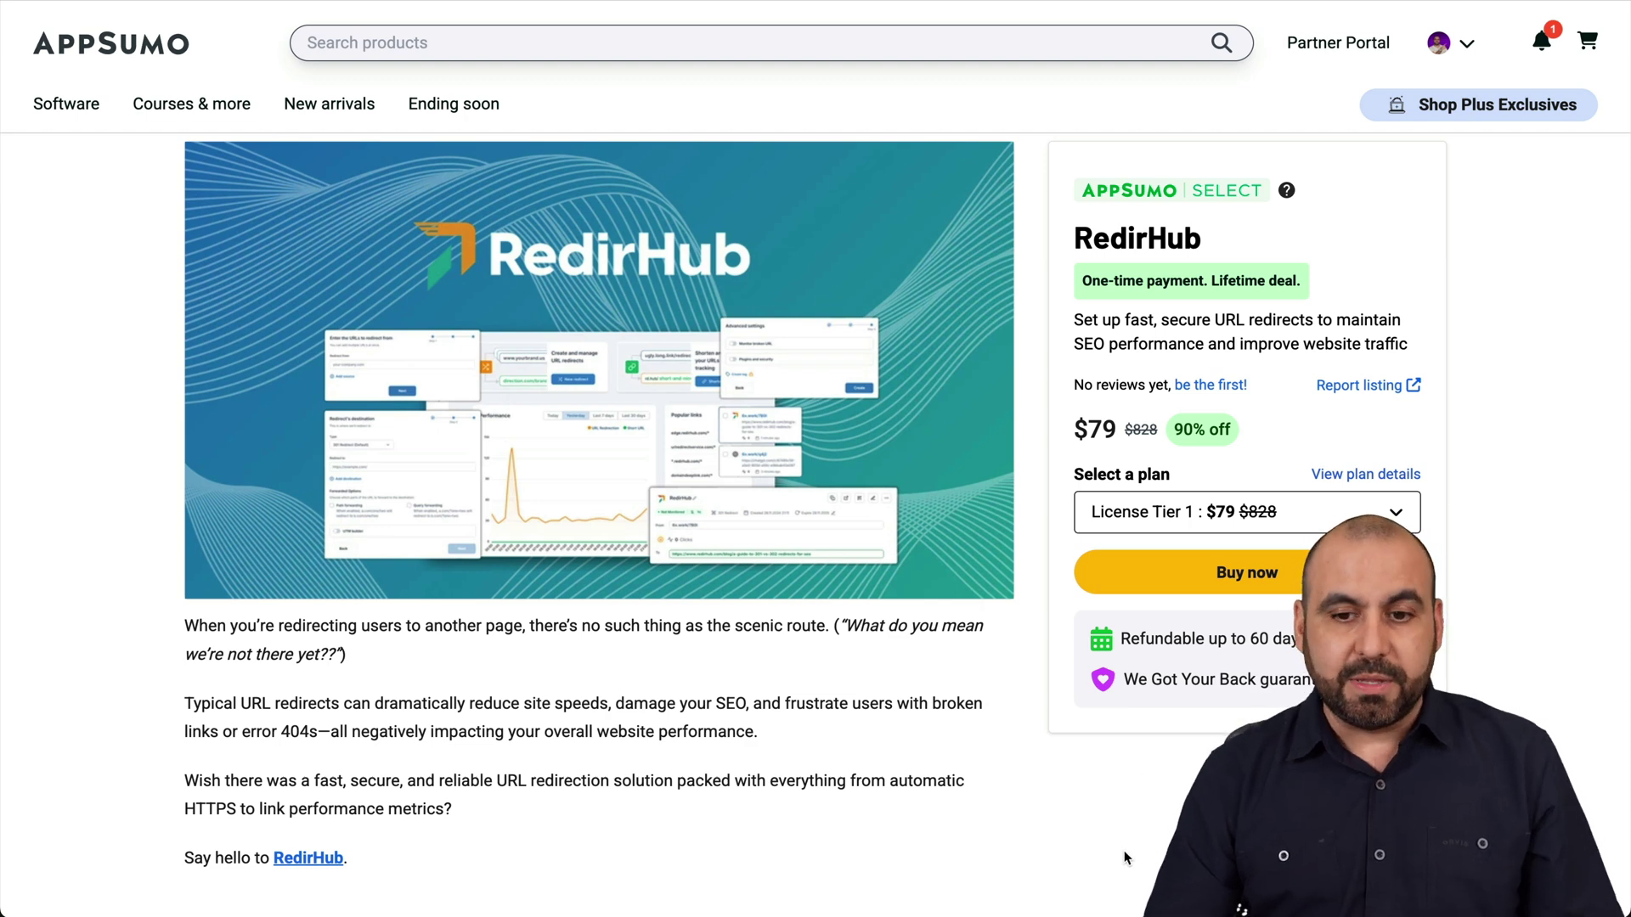
Step: Scroll Hostinger's homepage to the pricing cards: Premium US$2.49/mo, Business US$3.49/mo, Cloud Startup US$7.59/mo
{"action": "scroll", "coordinate": [1160, 904], "scroll_direction": "down", "scroll_amount": 20}
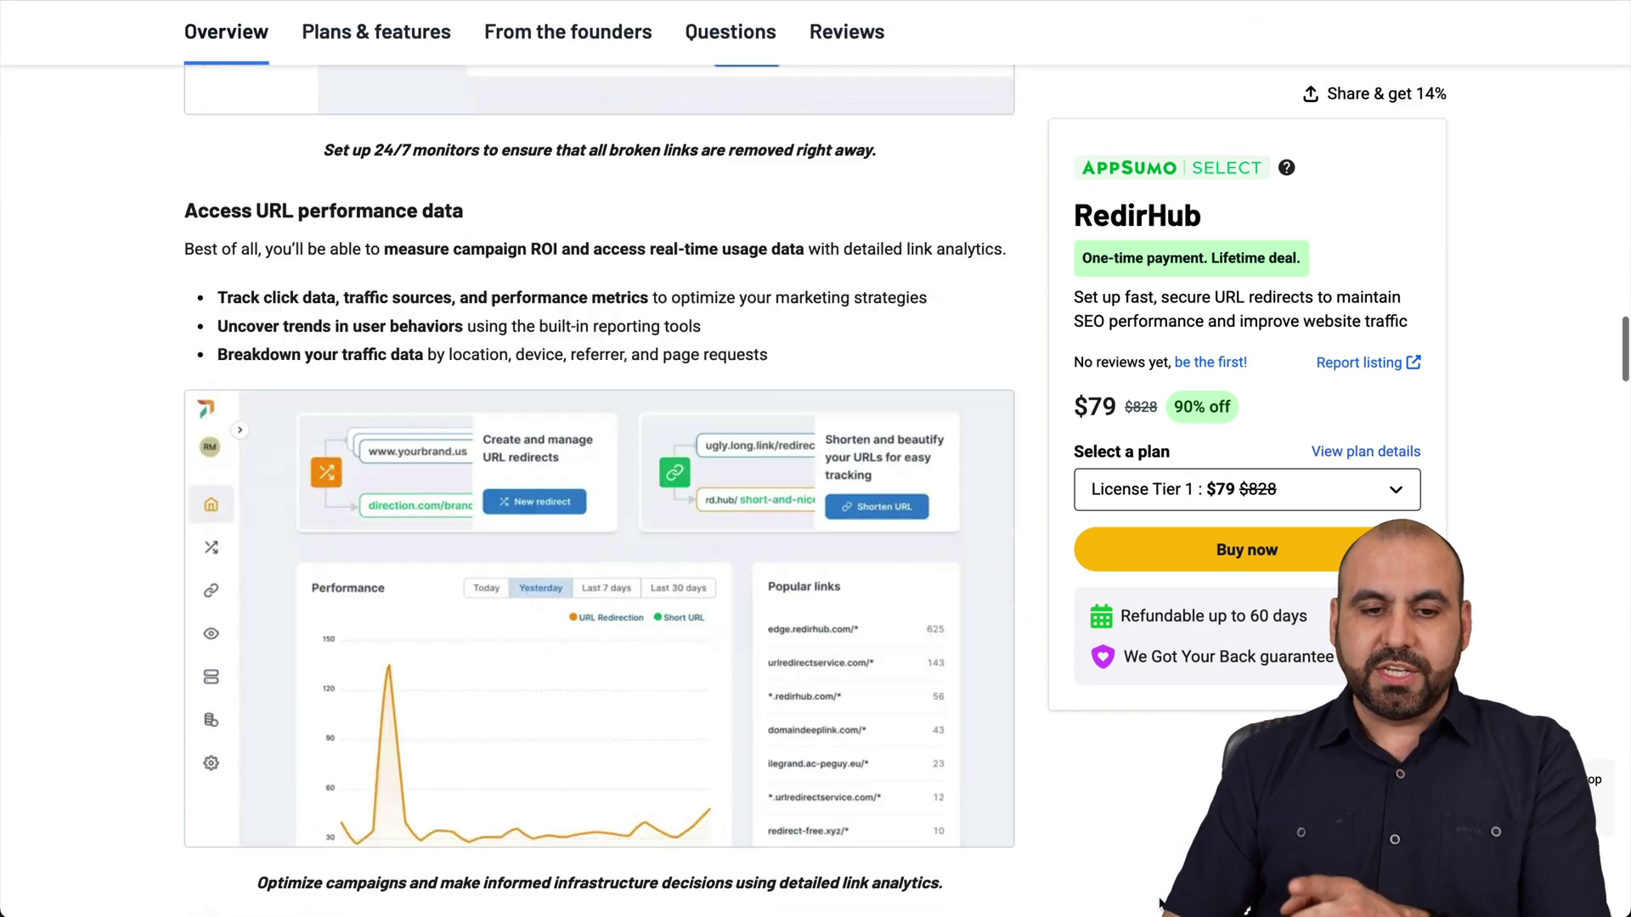
{"action": "scroll", "coordinate": [1161, 904], "scroll_direction": "down", "scroll_amount": 6}
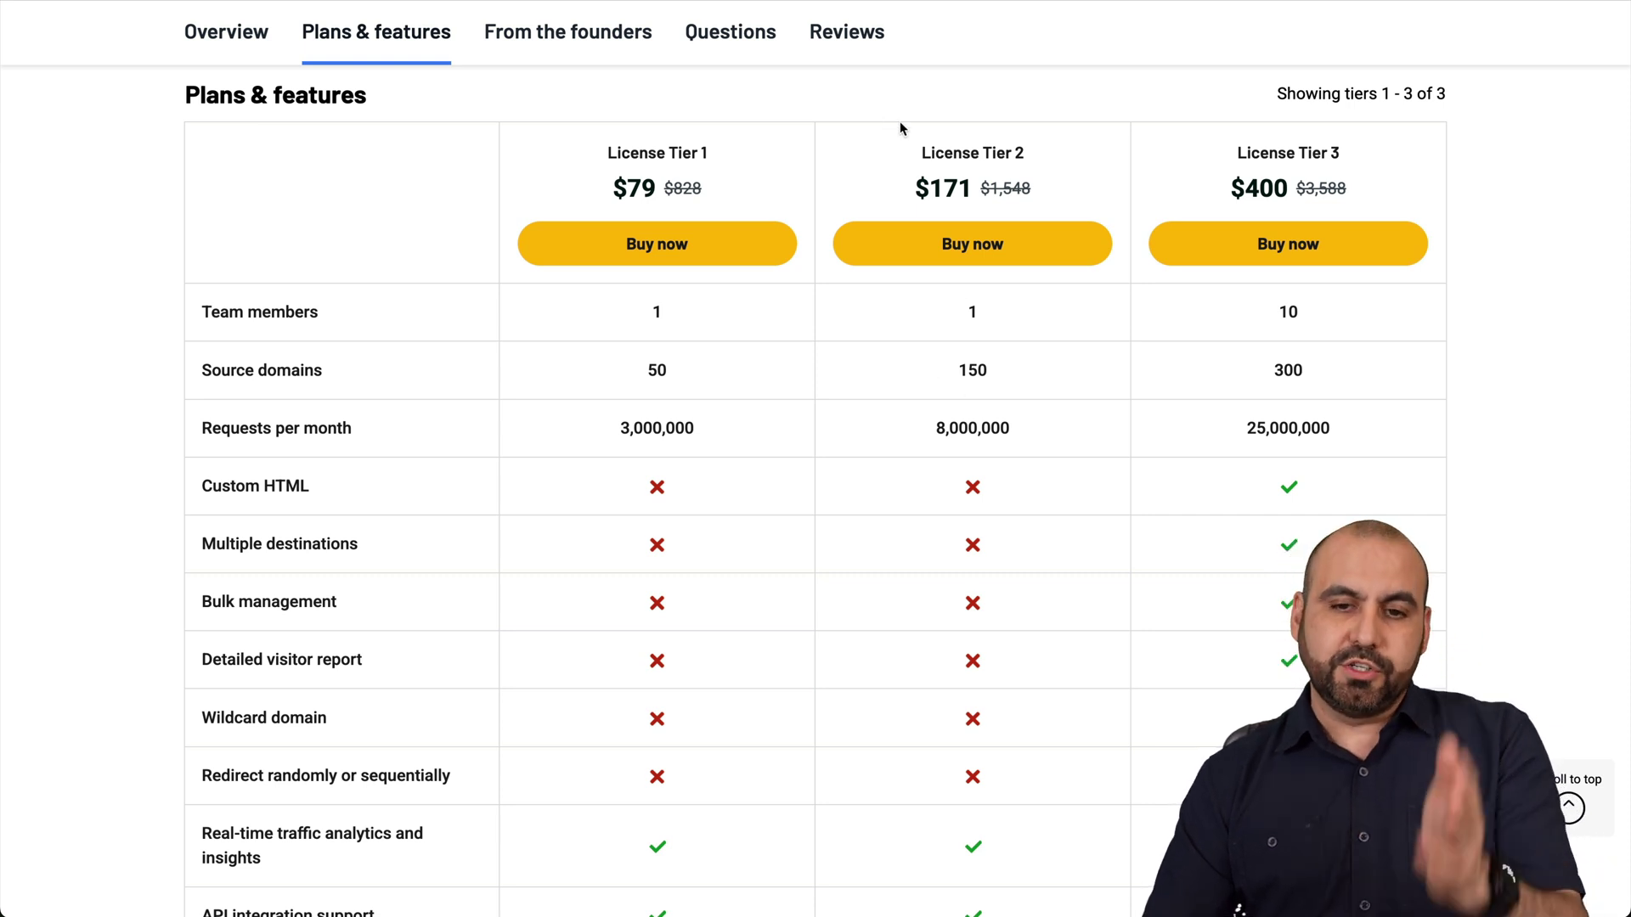
{"action": "scroll", "coordinate": [1266, 453], "scroll_direction": "down", "scroll_amount": 3}
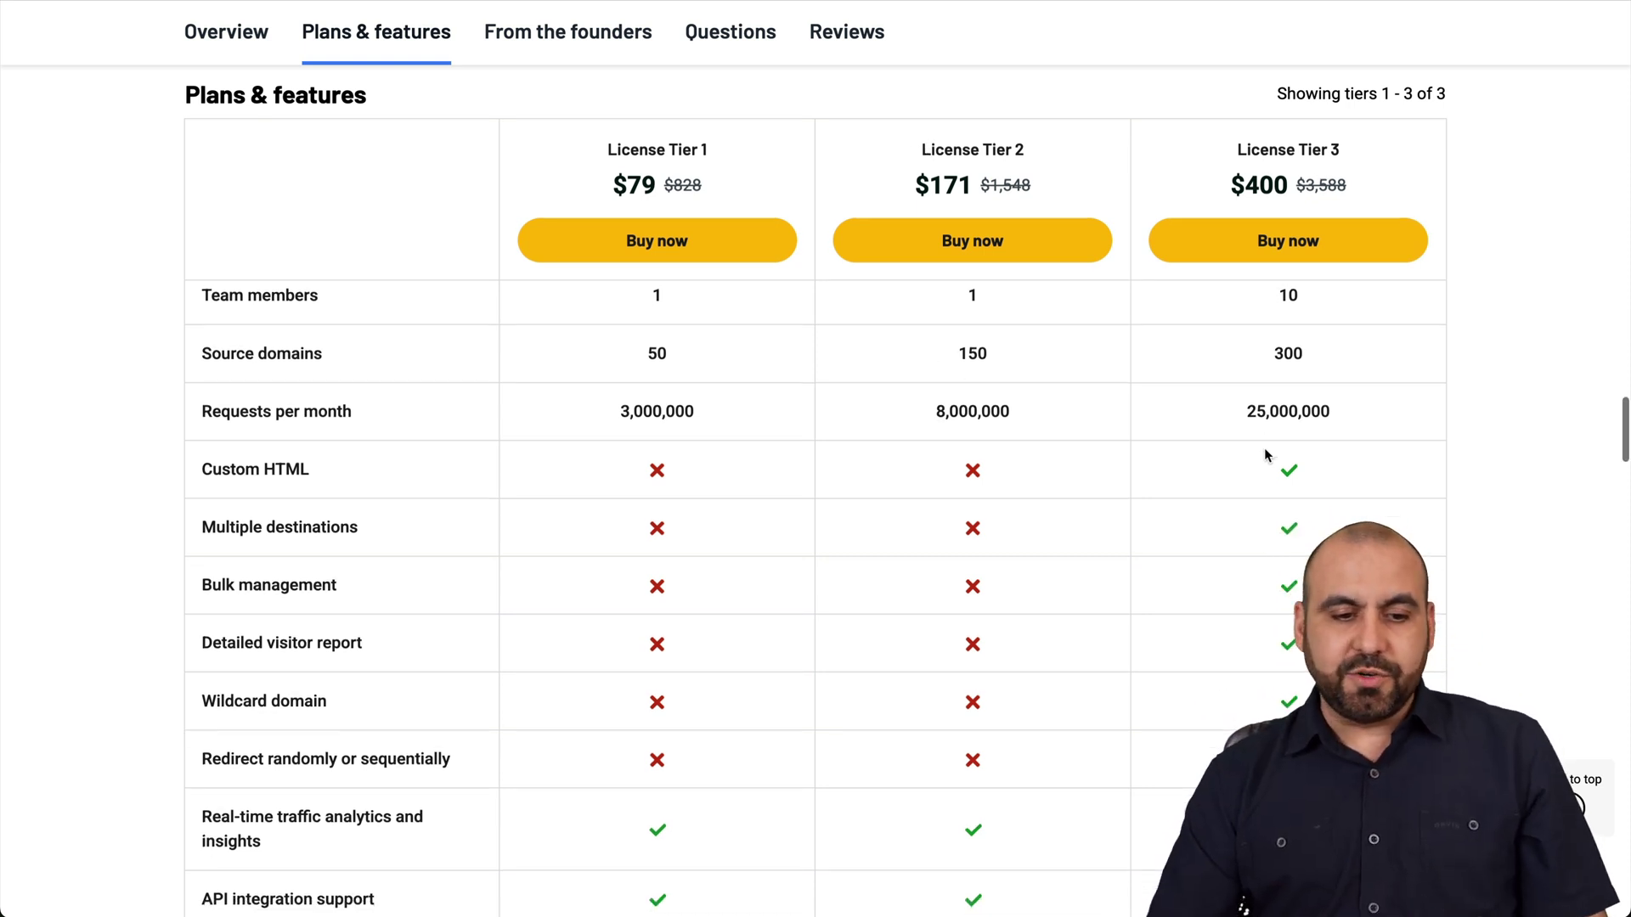
{"action": "scroll", "coordinate": [1266, 455], "scroll_direction": "down", "scroll_amount": 1}
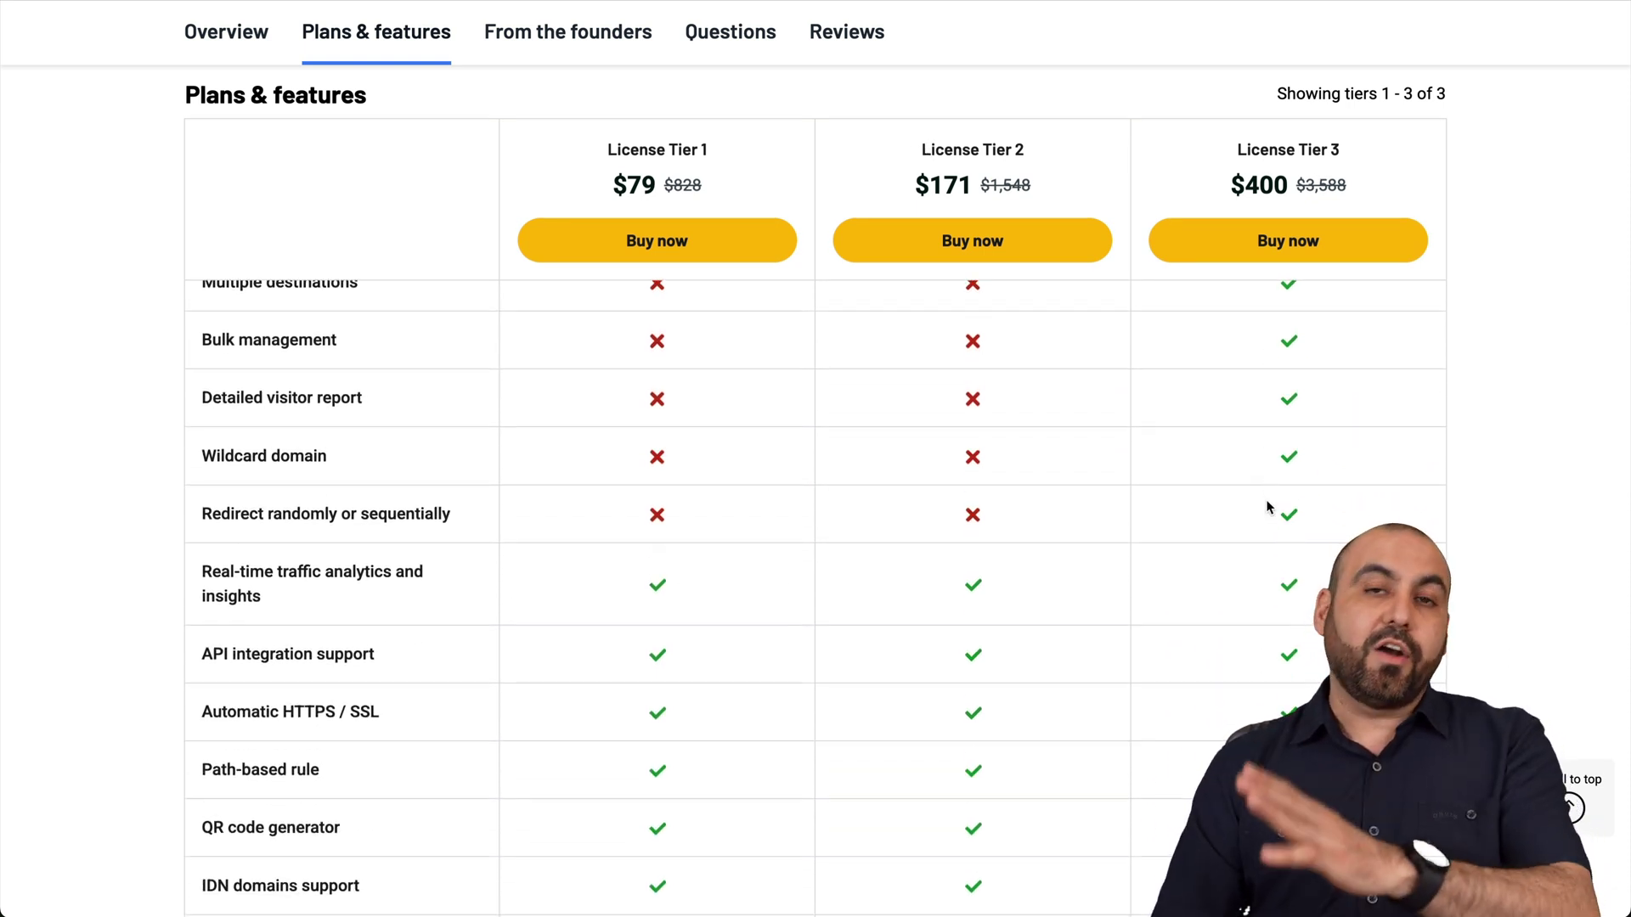
{"action": "scroll", "coordinate": [1147, 594], "scroll_direction": "down", "scroll_amount": 5}
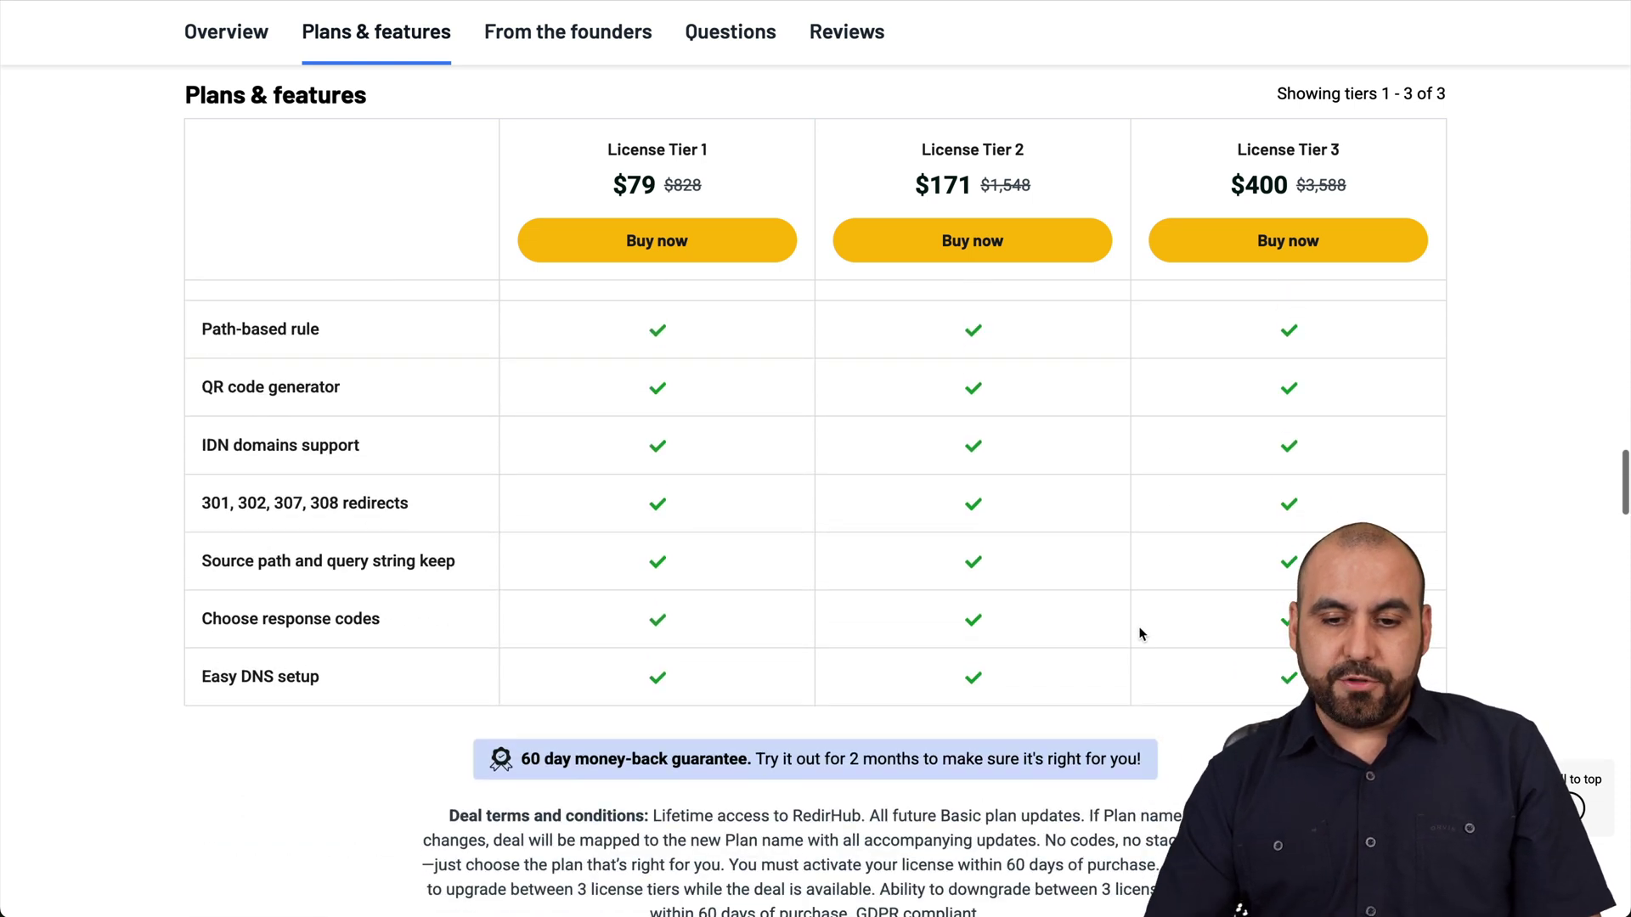
{"action": "scroll", "coordinate": [1140, 630], "scroll_direction": "up", "scroll_amount": 12}
{"action": "scroll", "coordinate": [1140, 633], "scroll_direction": "up", "scroll_amount": 15}
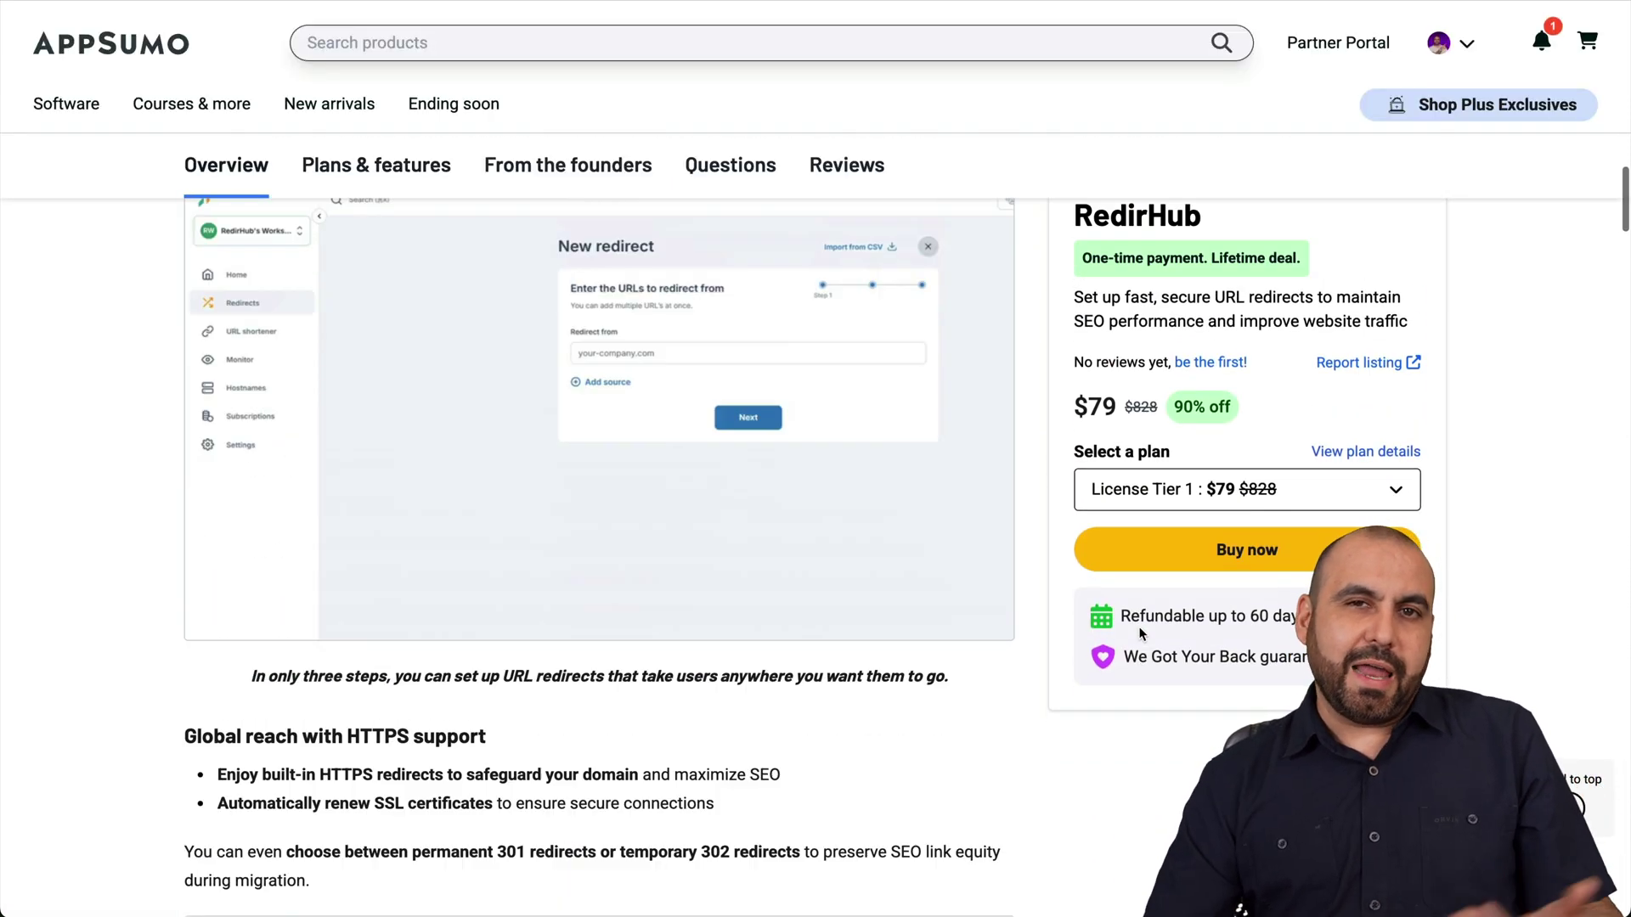
{"action": "scroll", "coordinate": [1140, 633], "scroll_direction": "up", "scroll_amount": 3}
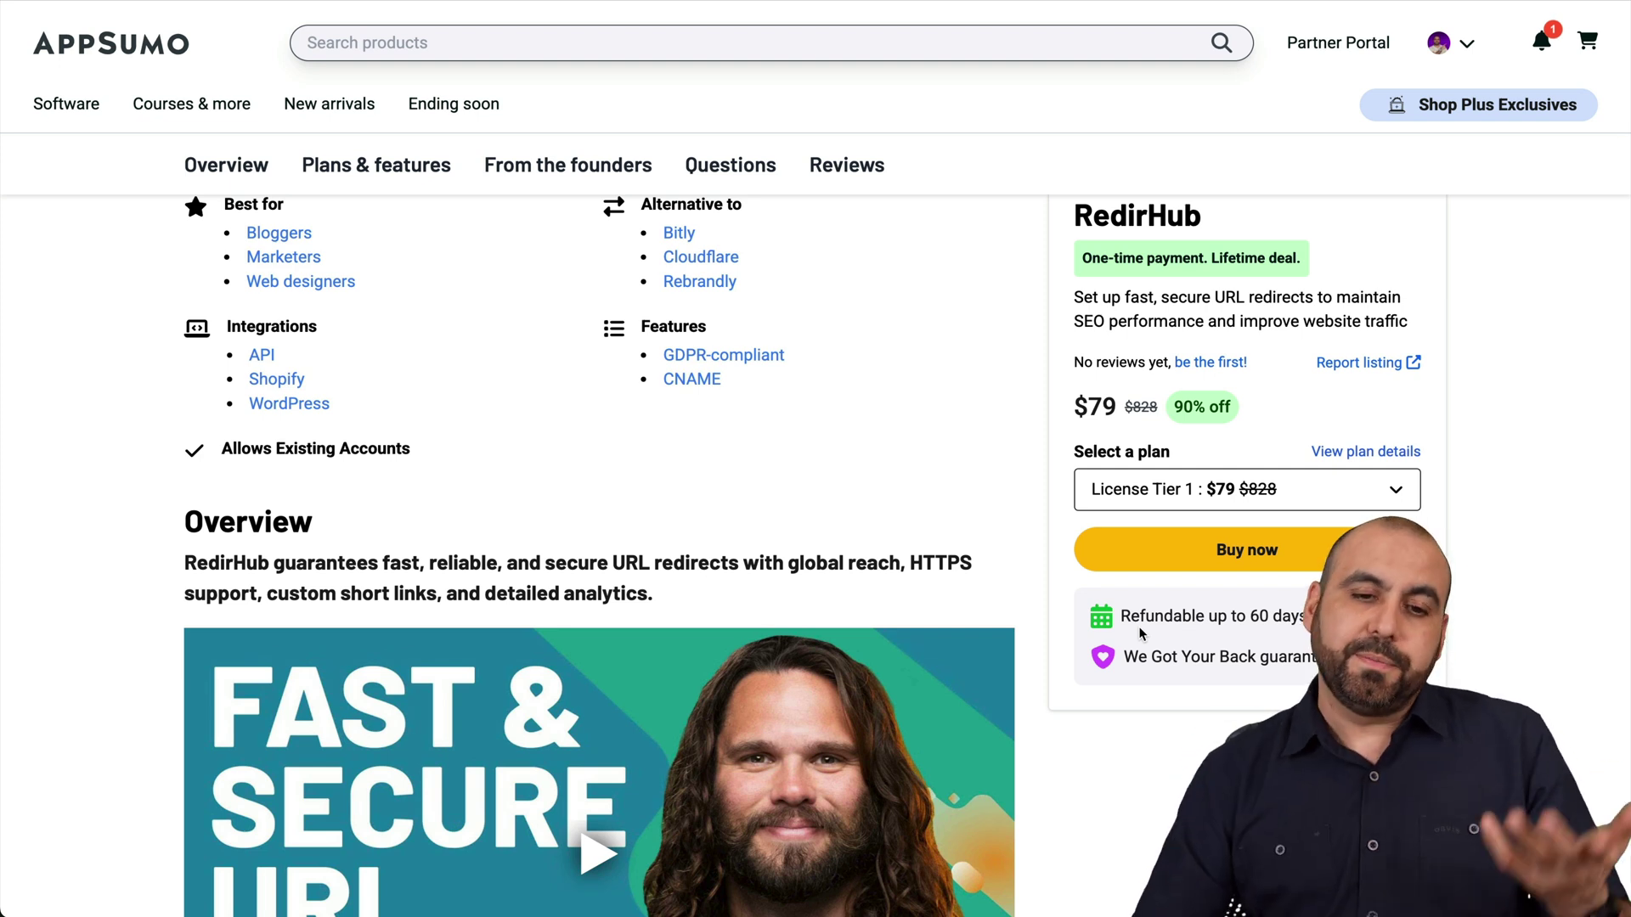
{"action": "scroll", "coordinate": [1139, 628], "scroll_direction": "up", "scroll_amount": 6}
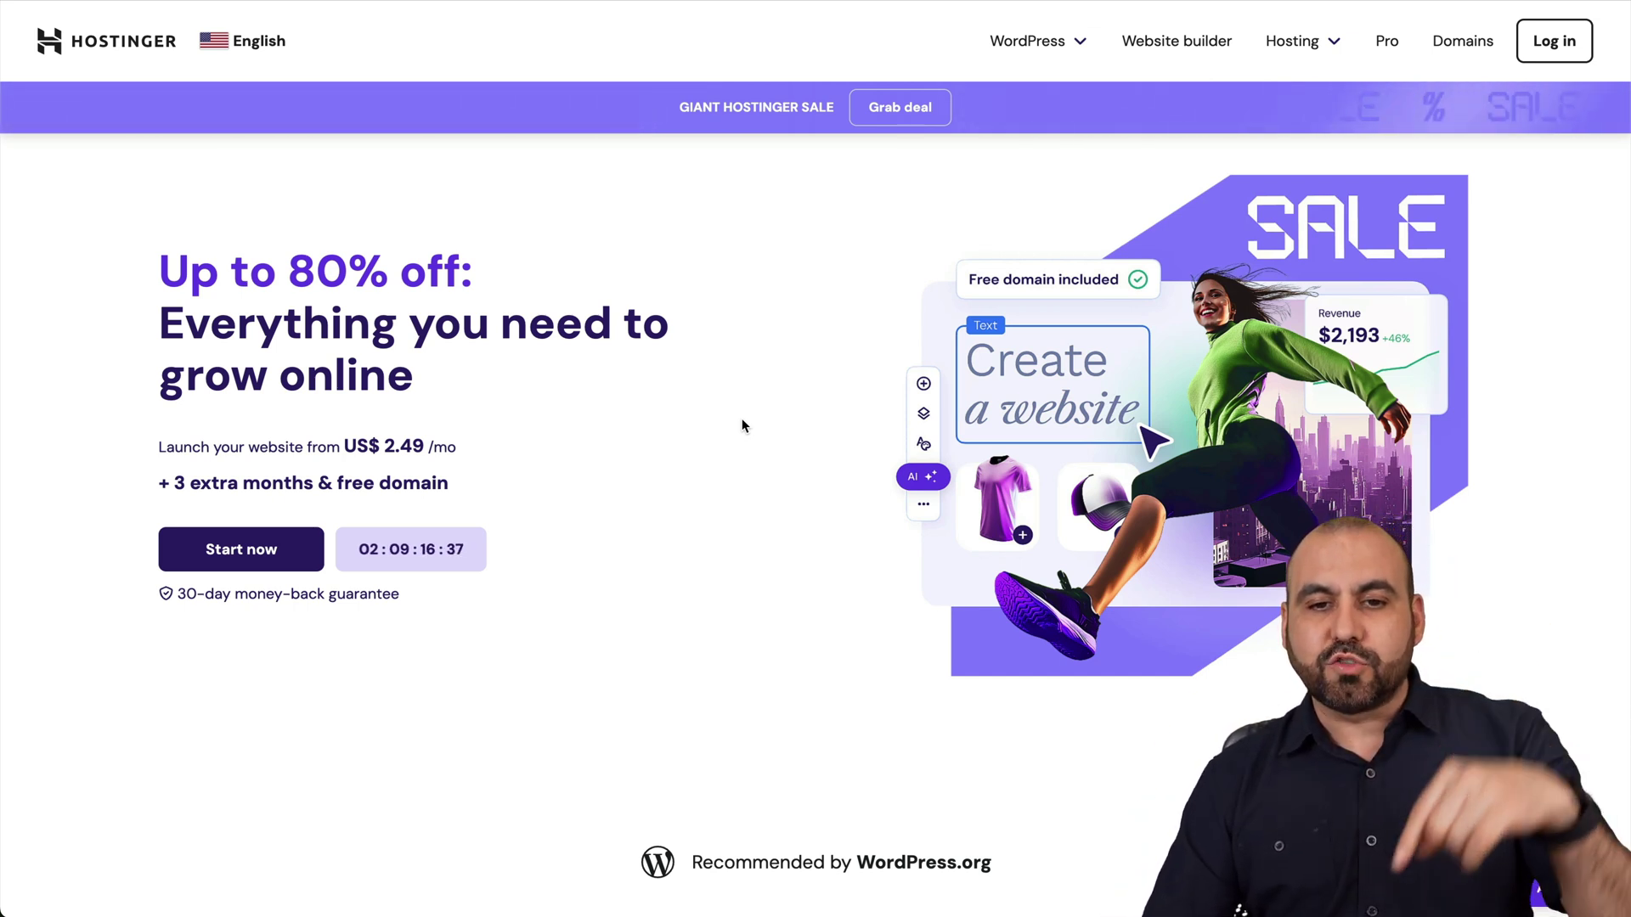
{"action": "scroll", "coordinate": [783, 459], "scroll_direction": "down", "scroll_amount": 10}
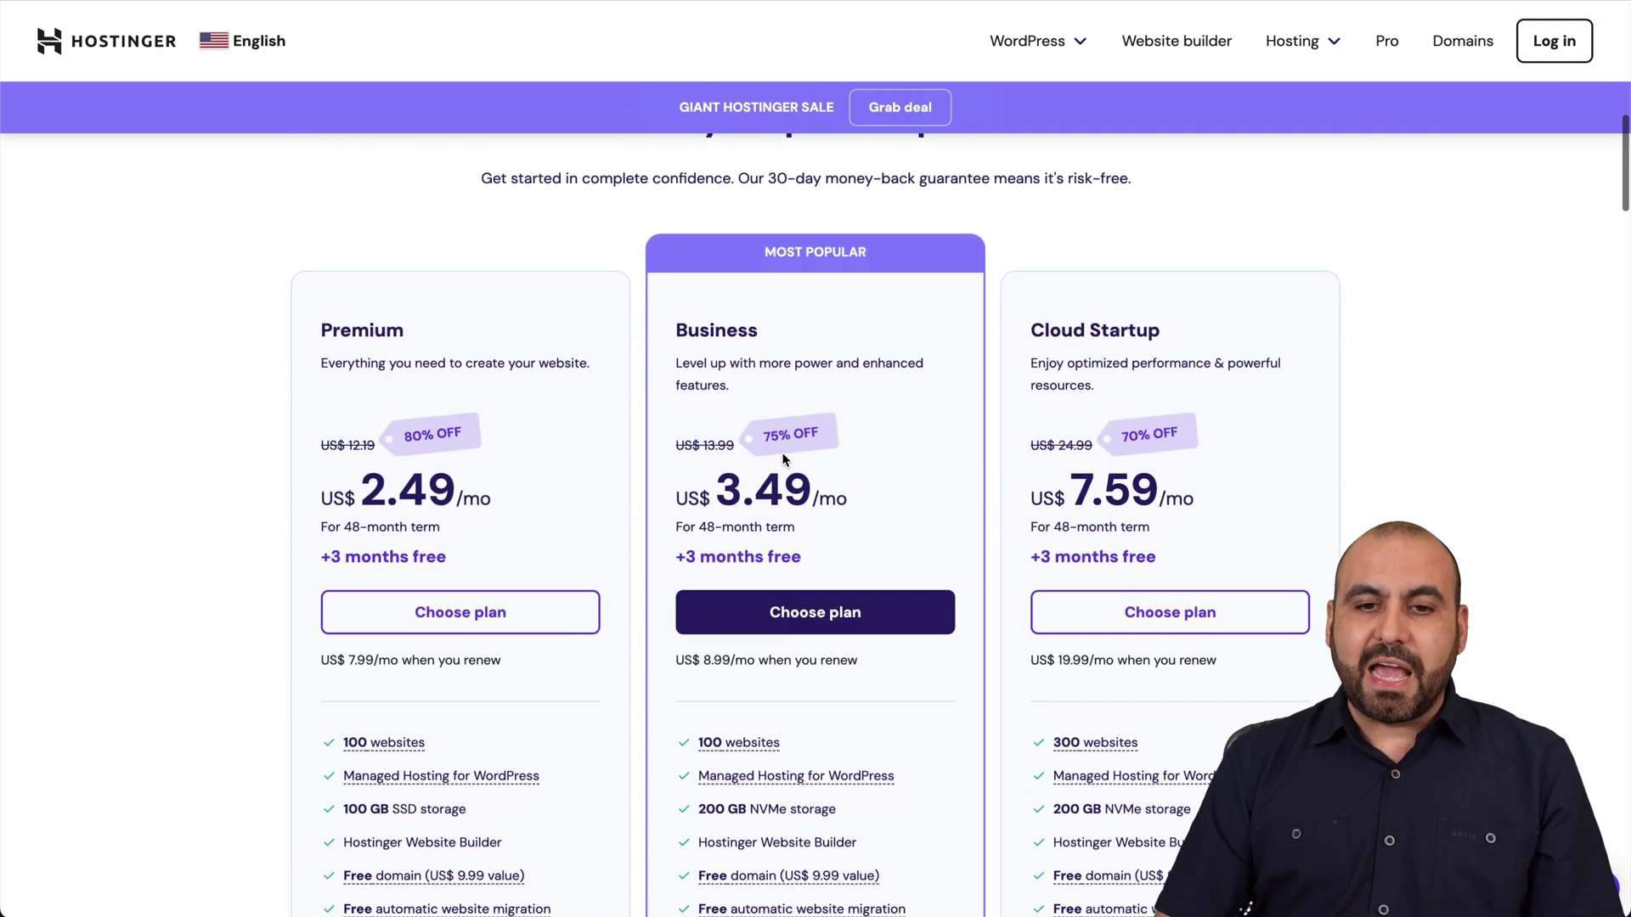
{"action": "scroll", "coordinate": [782, 459], "scroll_direction": "down", "scroll_amount": 1}
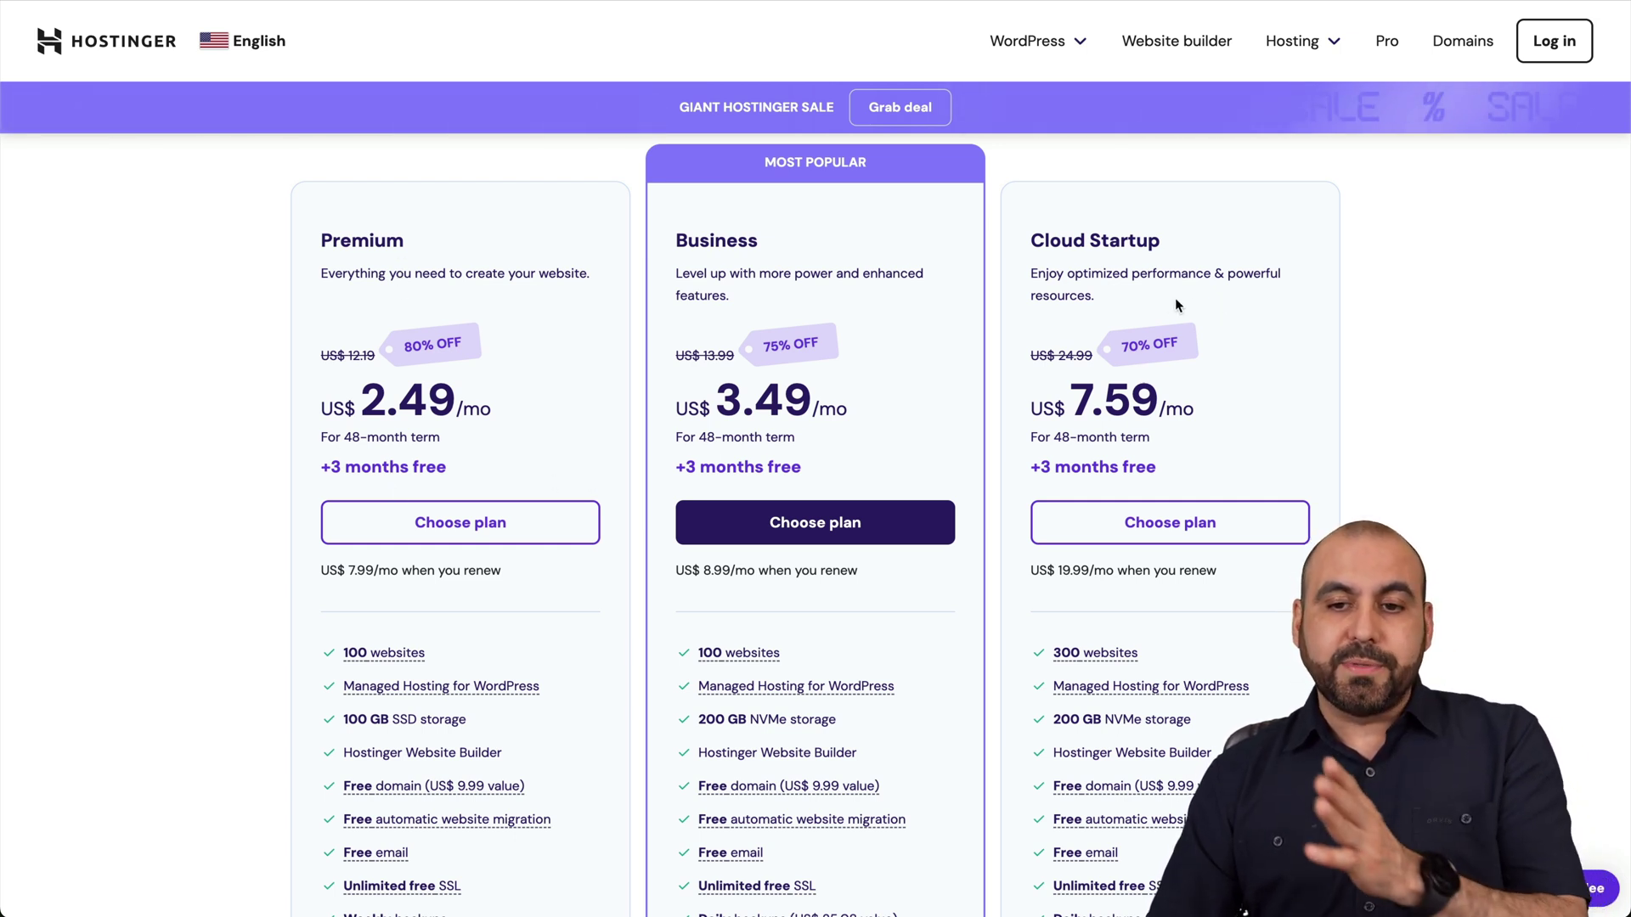
{"action": "scroll", "coordinate": [1235, 426], "scroll_direction": "down", "scroll_amount": 3}
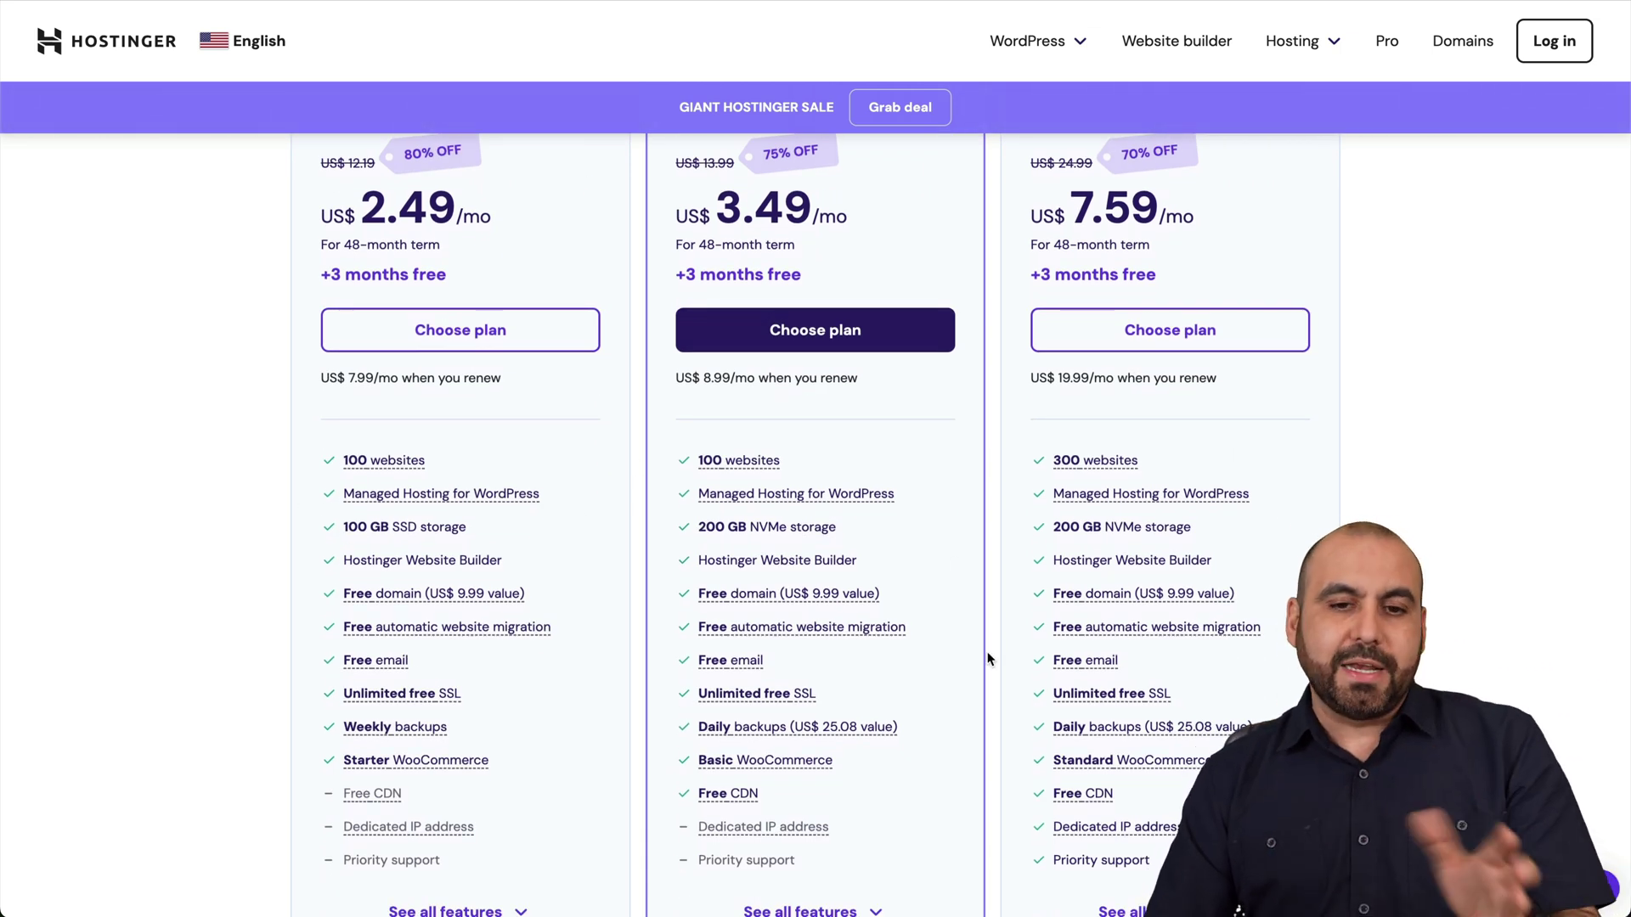
{"action": "scroll", "coordinate": [905, 433], "scroll_direction": "up", "scroll_amount": 3}
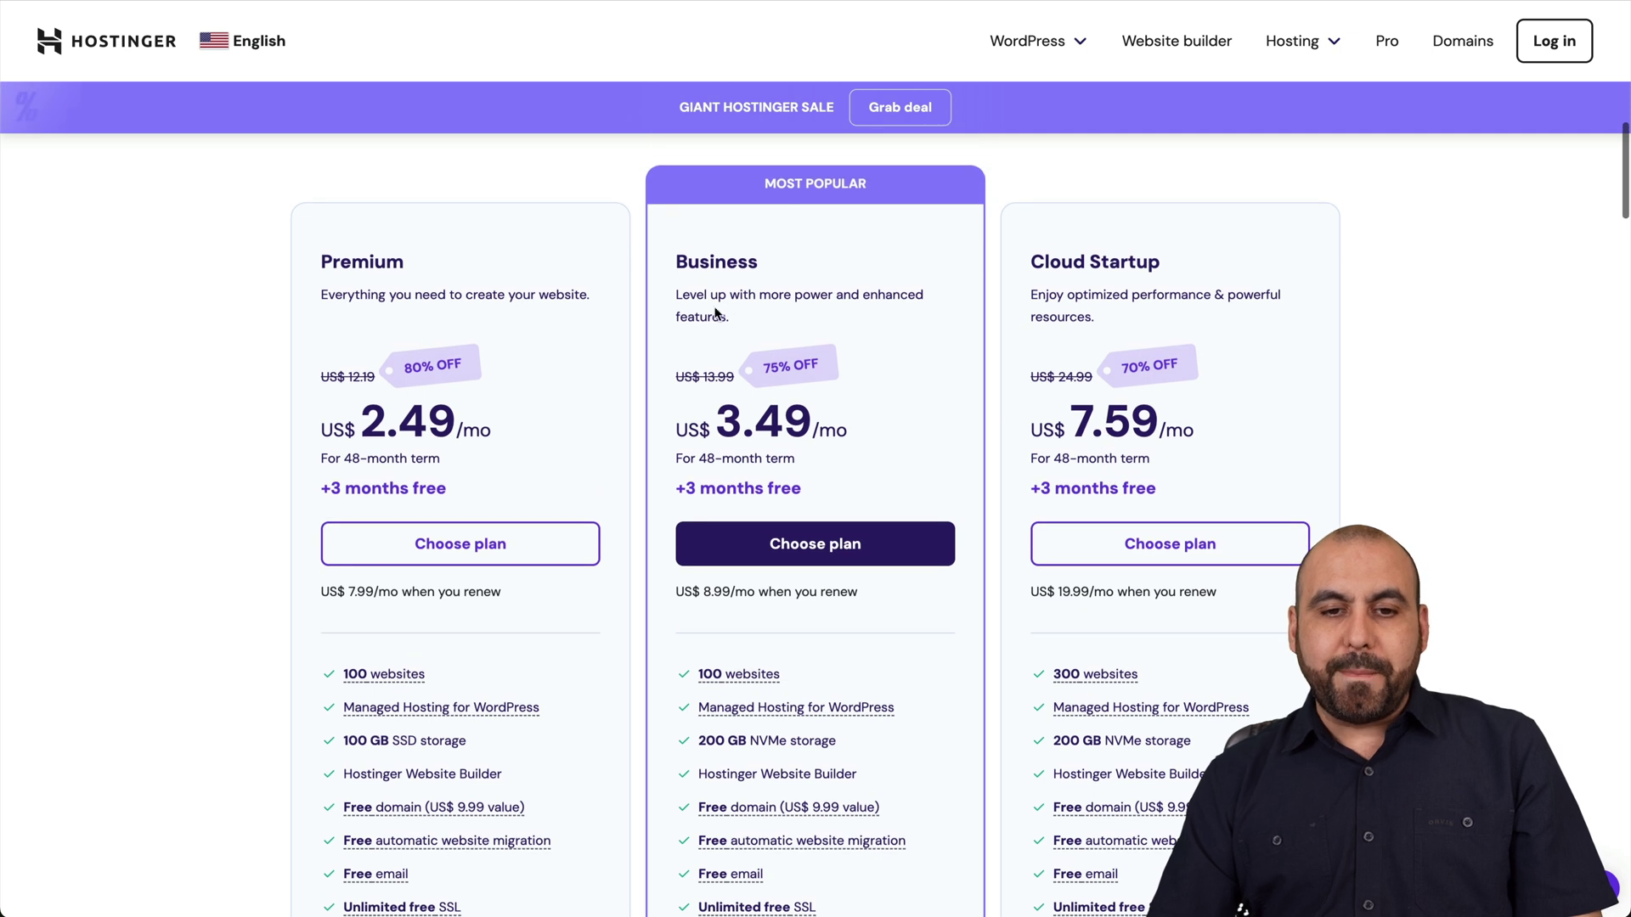
Step: Choose the Business Web Hosting plan and keep the 48-month billing period
{"action": "left_click", "coordinate": [885, 554]}
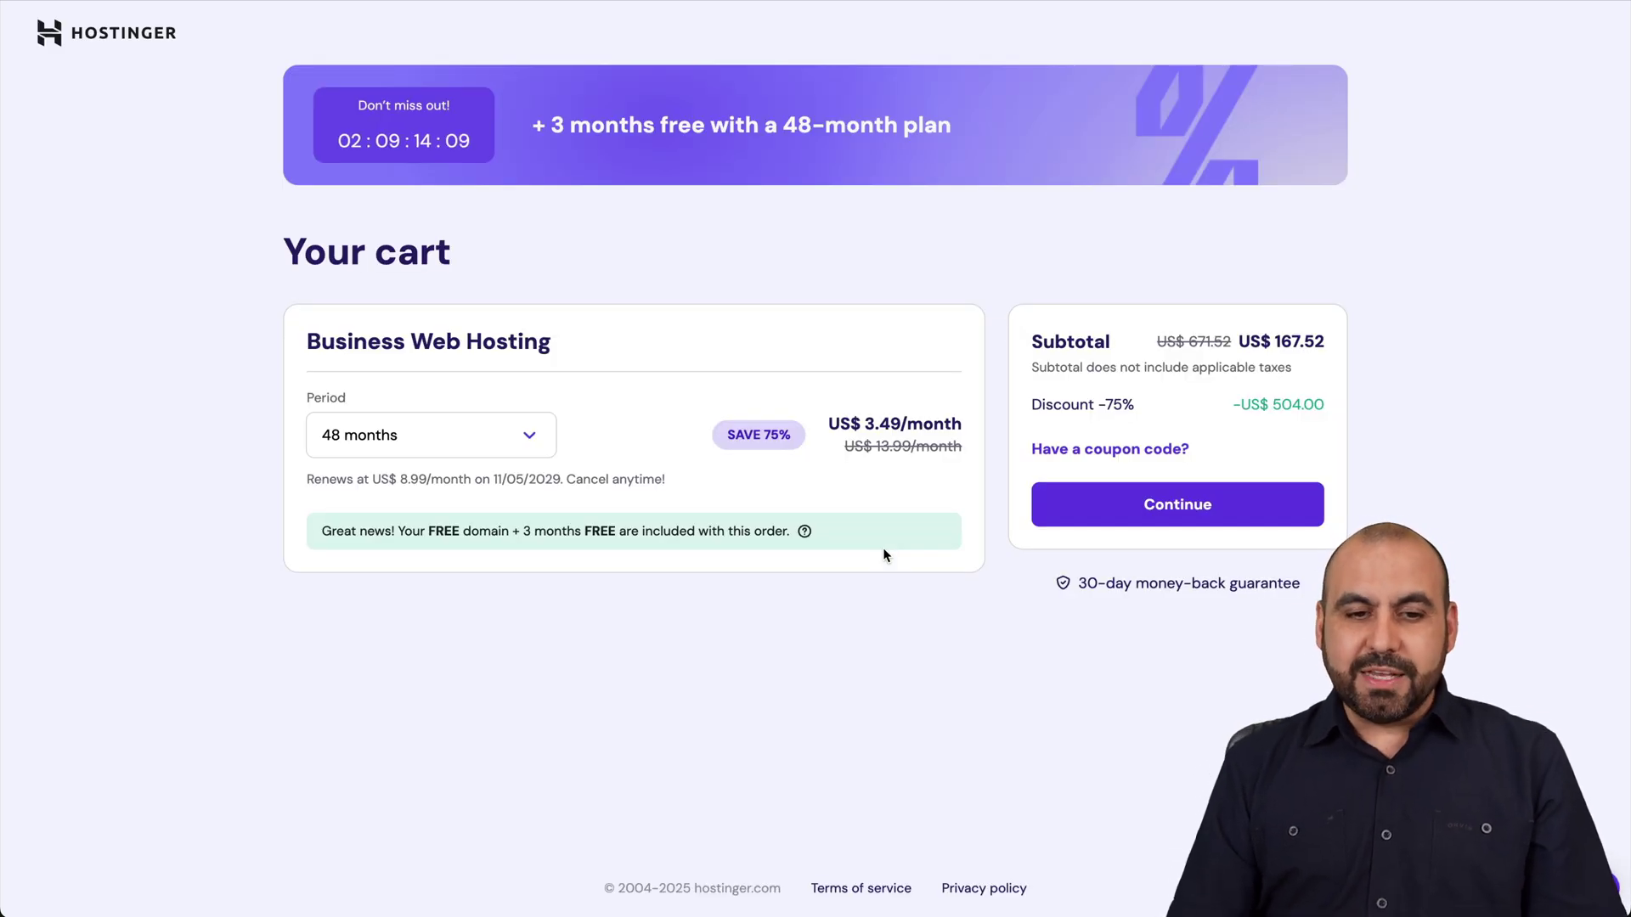
{"action": "left_click", "coordinate": [458, 428]}
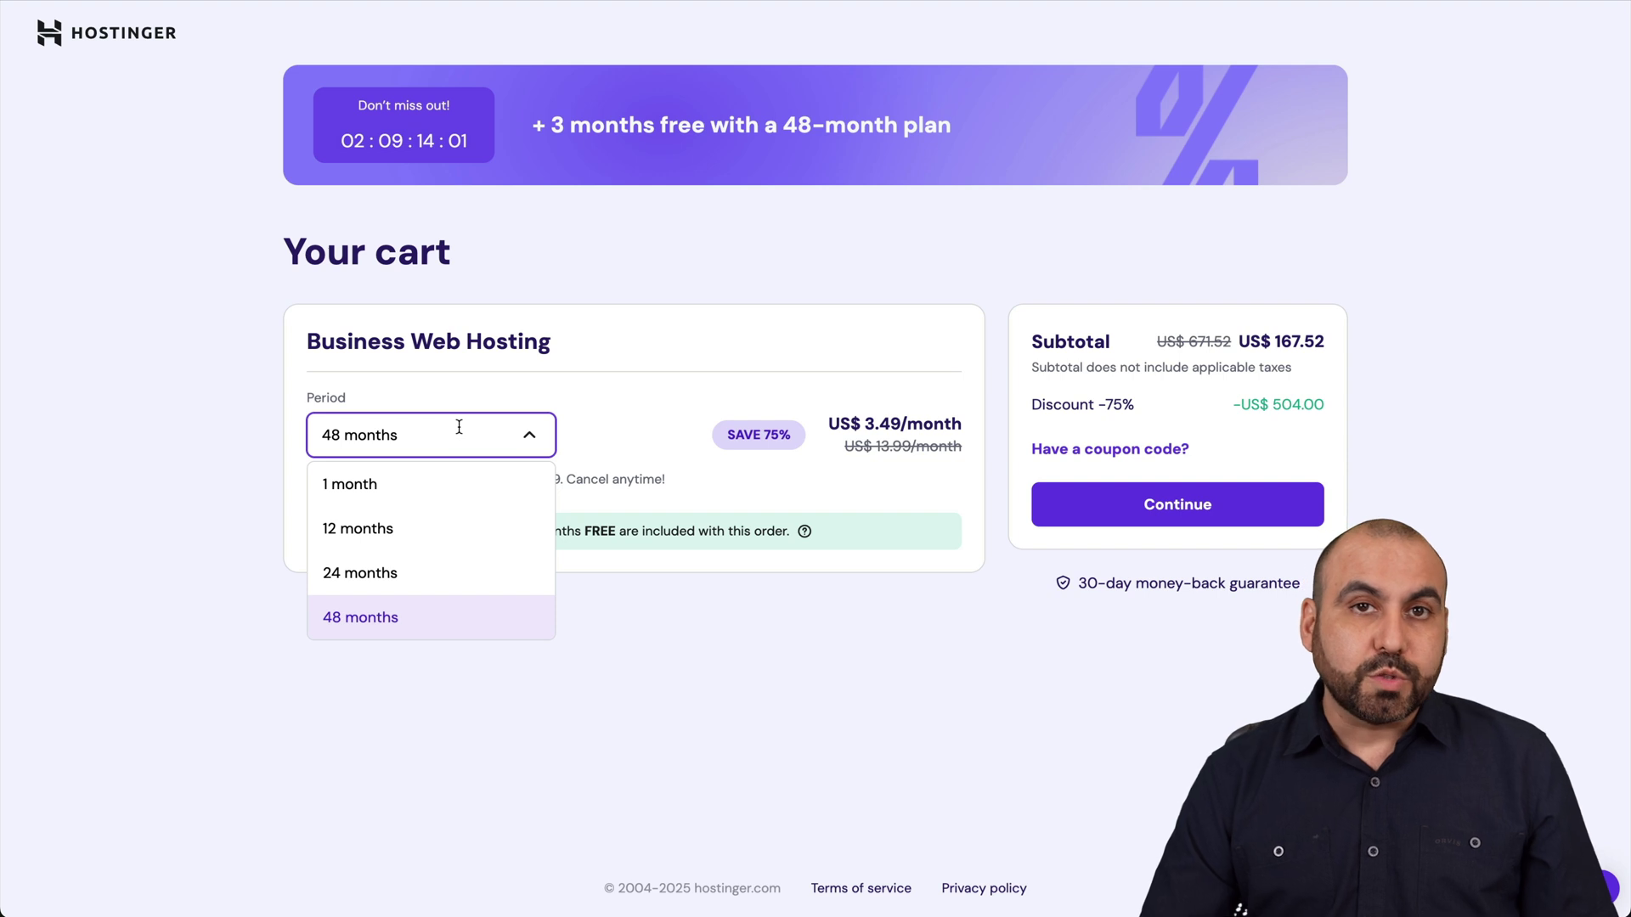
{"action": "left_click", "coordinate": [719, 610]}
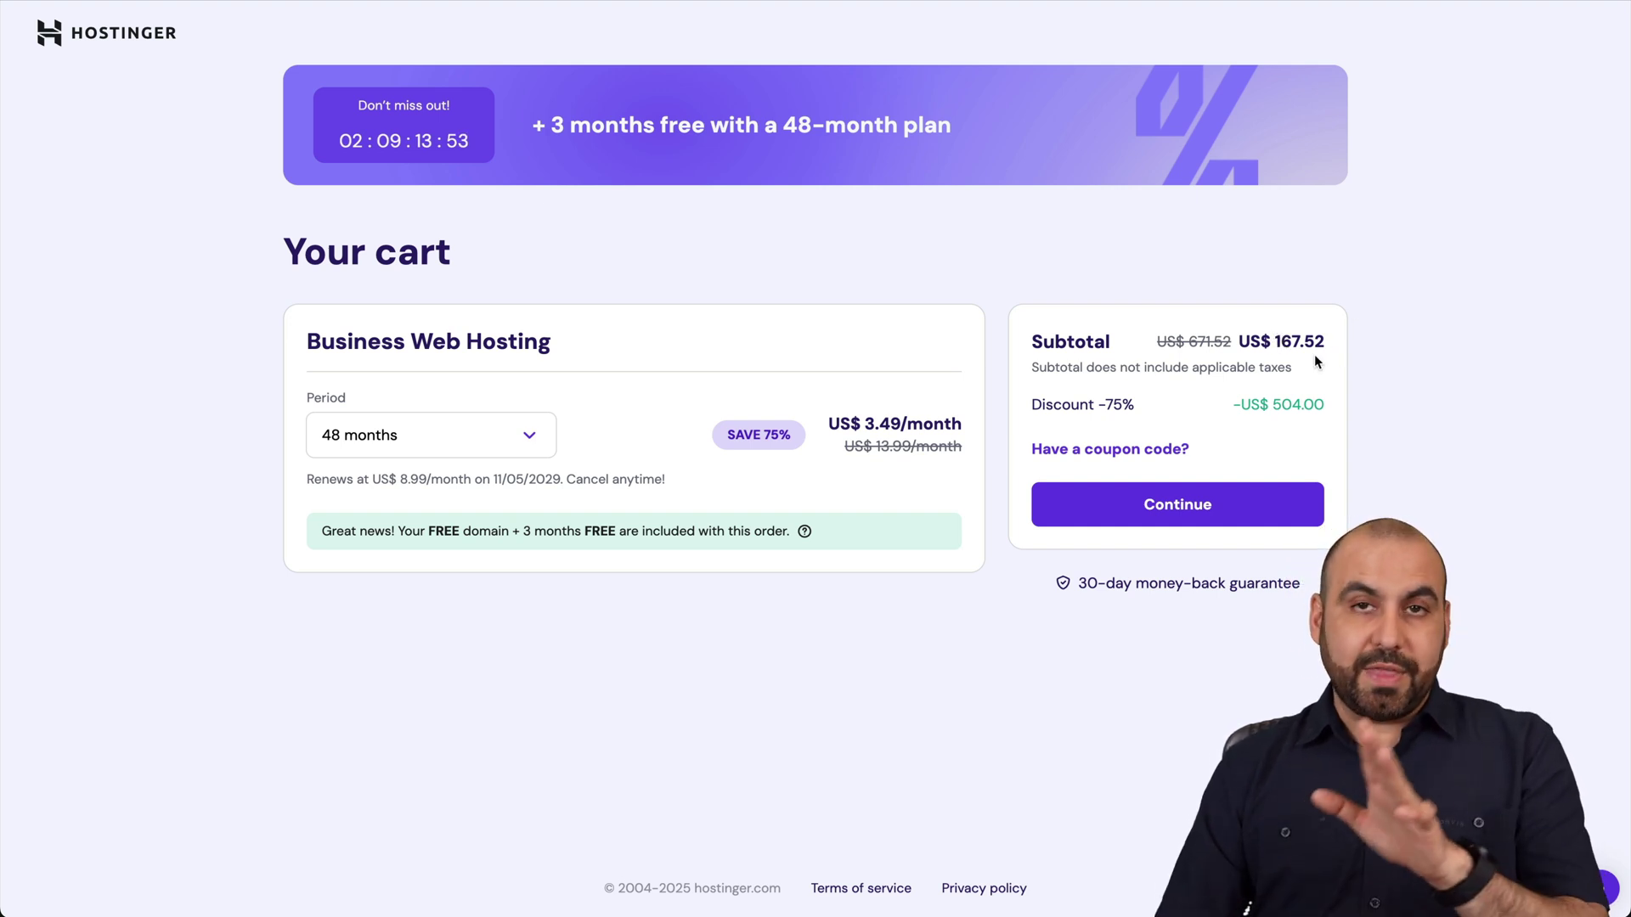
Step: Apply coupon code SAASMASTER to the cart, bringing the subtotal to US$150.77
{"action": "left_click", "coordinate": [1119, 450]}
{"action": "left_click", "coordinate": [1118, 521]}
{"action": "type", "text": "SAASM"}
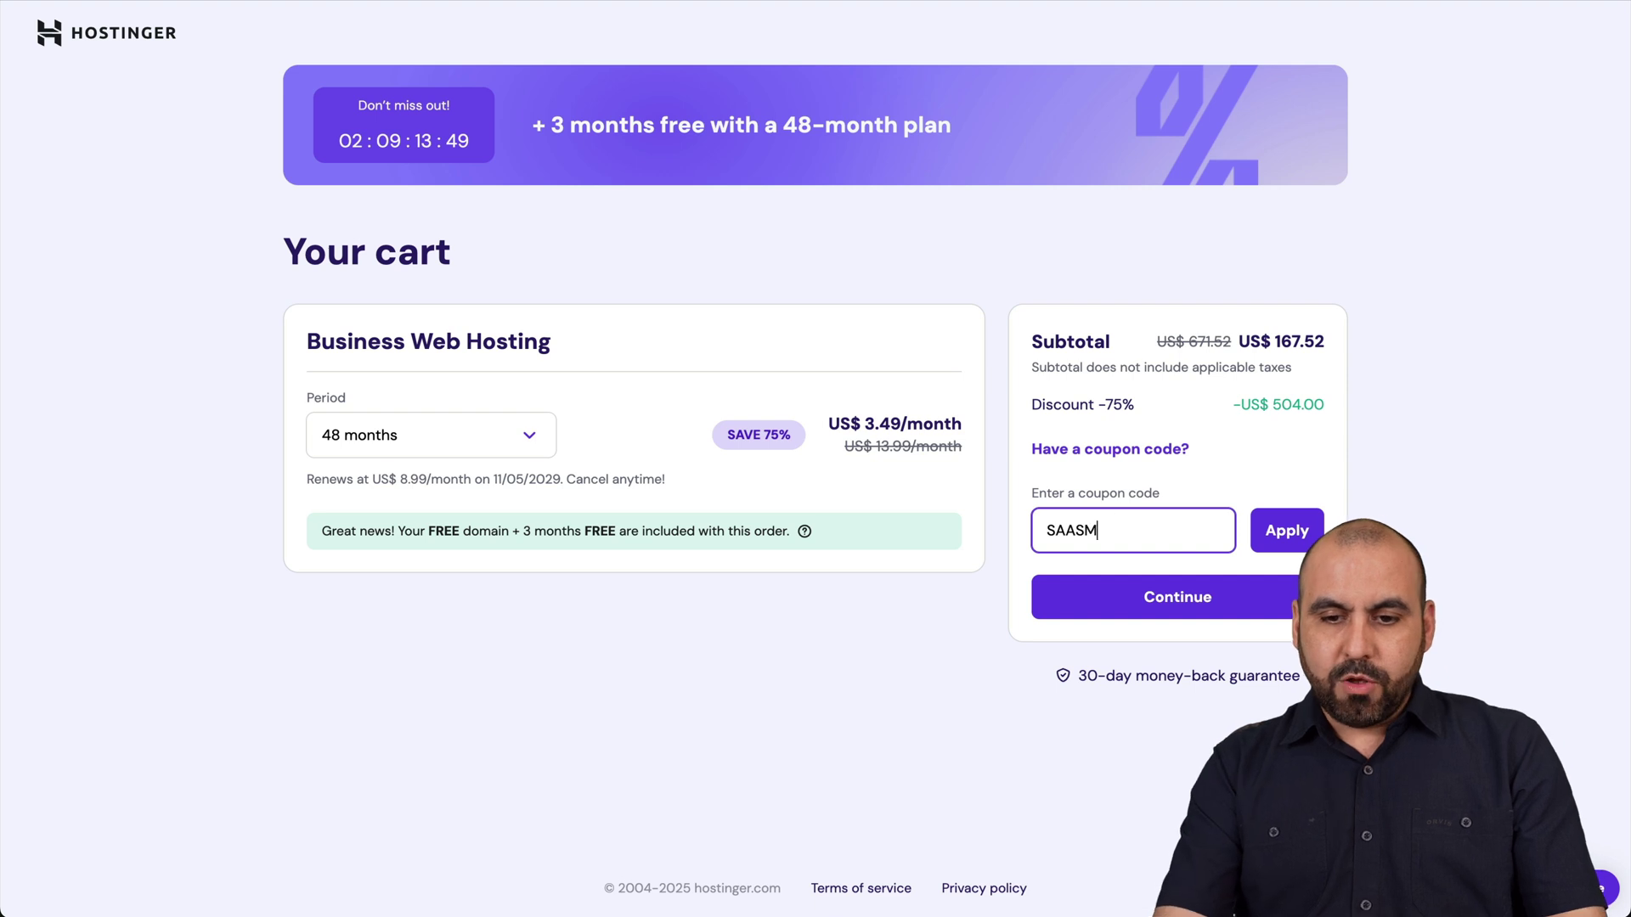
{"action": "type", "text": "ASTER"}
{"action": "left_click", "coordinate": [1292, 520]}
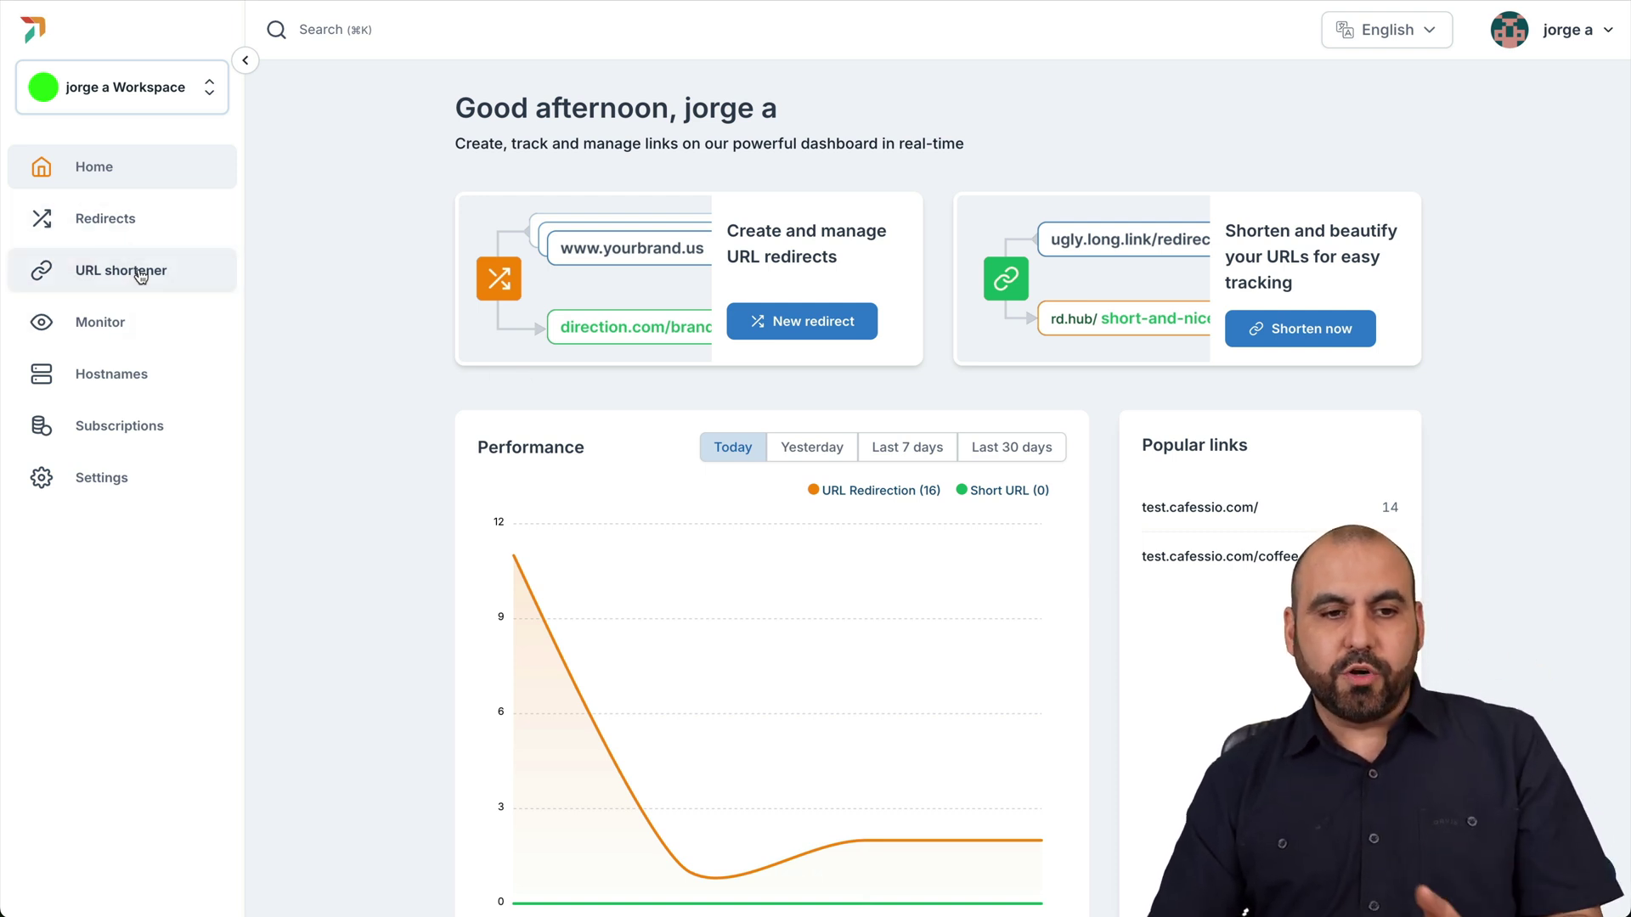
Step: Go to Redirects and open the test.cafessio.com/coffee redirect for editing
{"action": "left_click", "coordinate": [124, 234]}
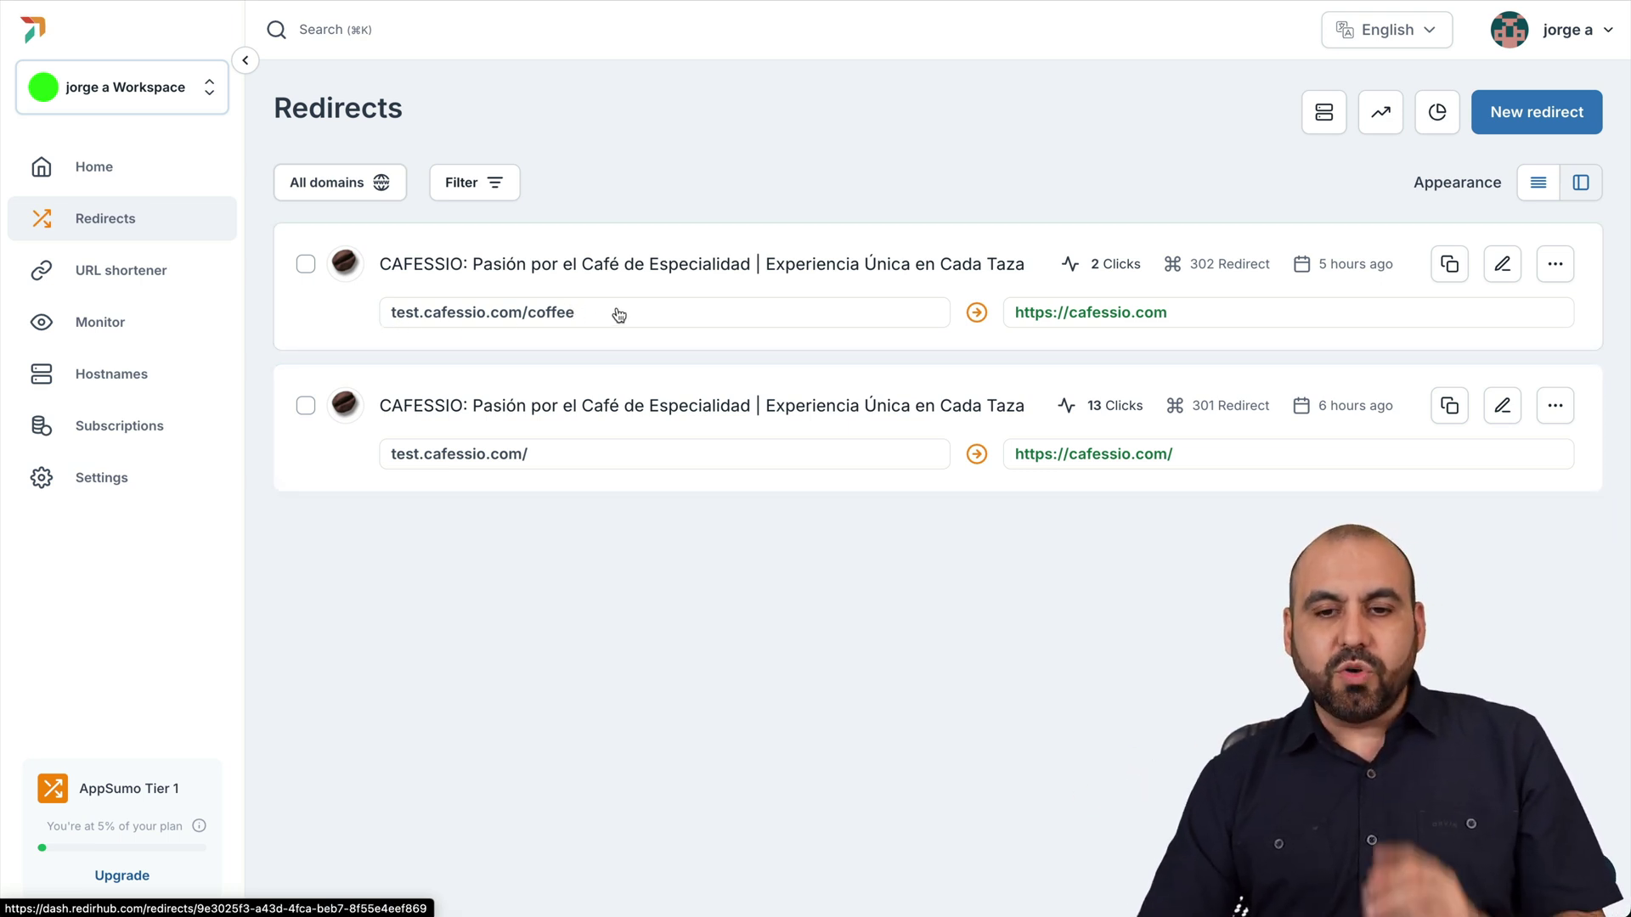
{"action": "left_click", "coordinate": [1503, 268]}
{"action": "scroll", "coordinate": [1226, 623], "scroll_direction": "down", "scroll_amount": 3}
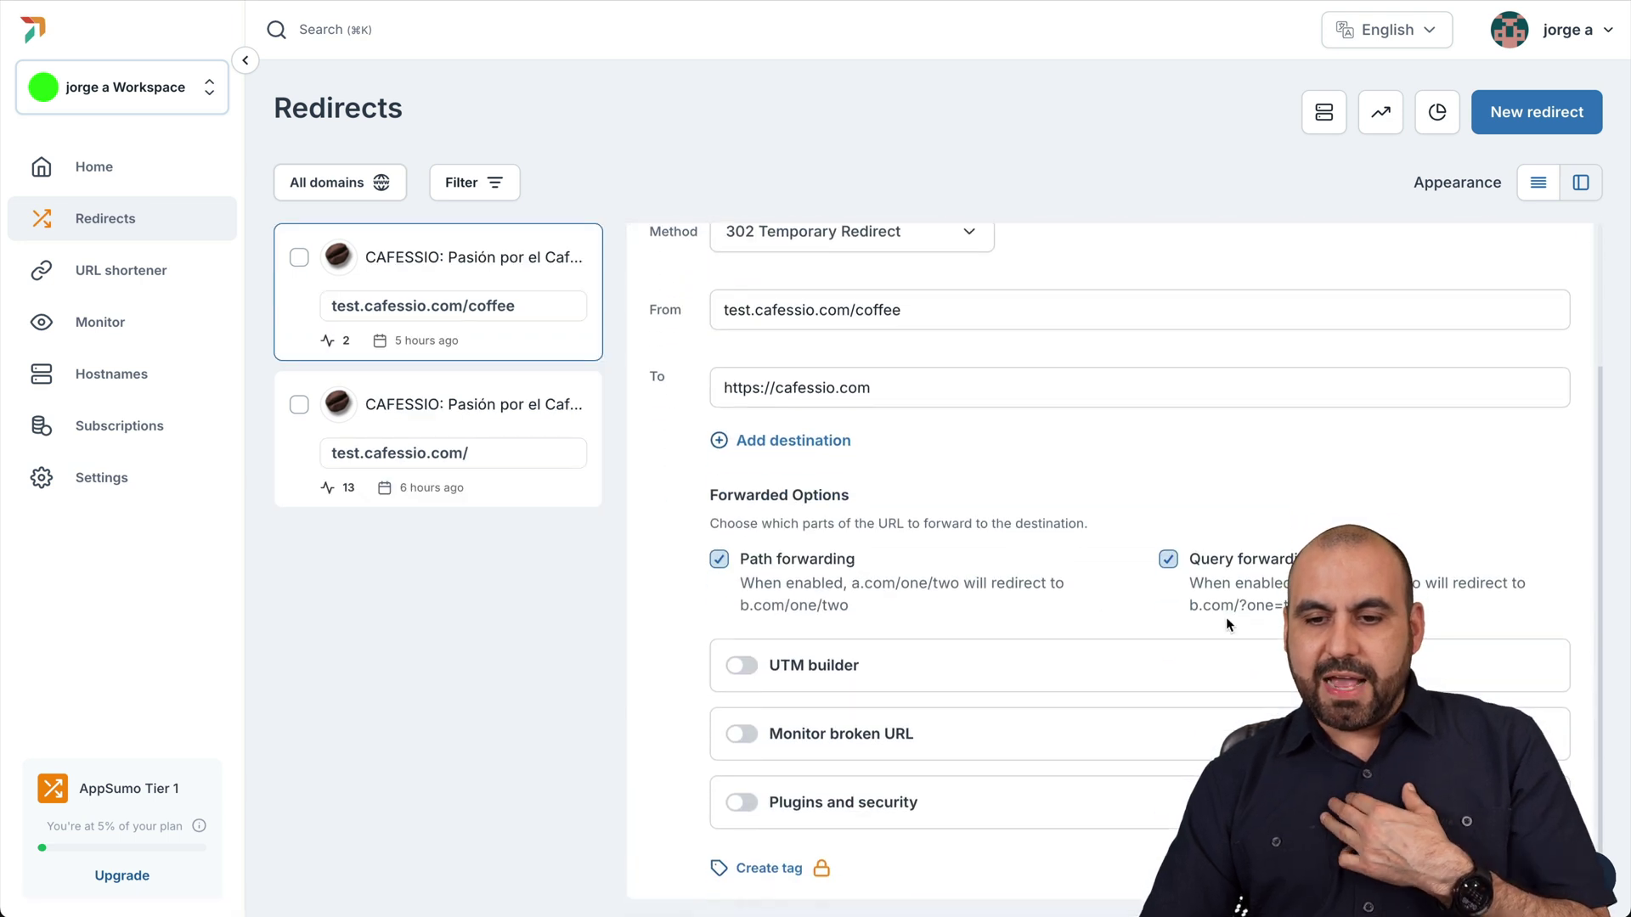
{"action": "left_click_drag", "start_coordinate": [1207, 582], "coordinate": [1274, 605]}
{"action": "left_click", "coordinate": [1274, 605]}
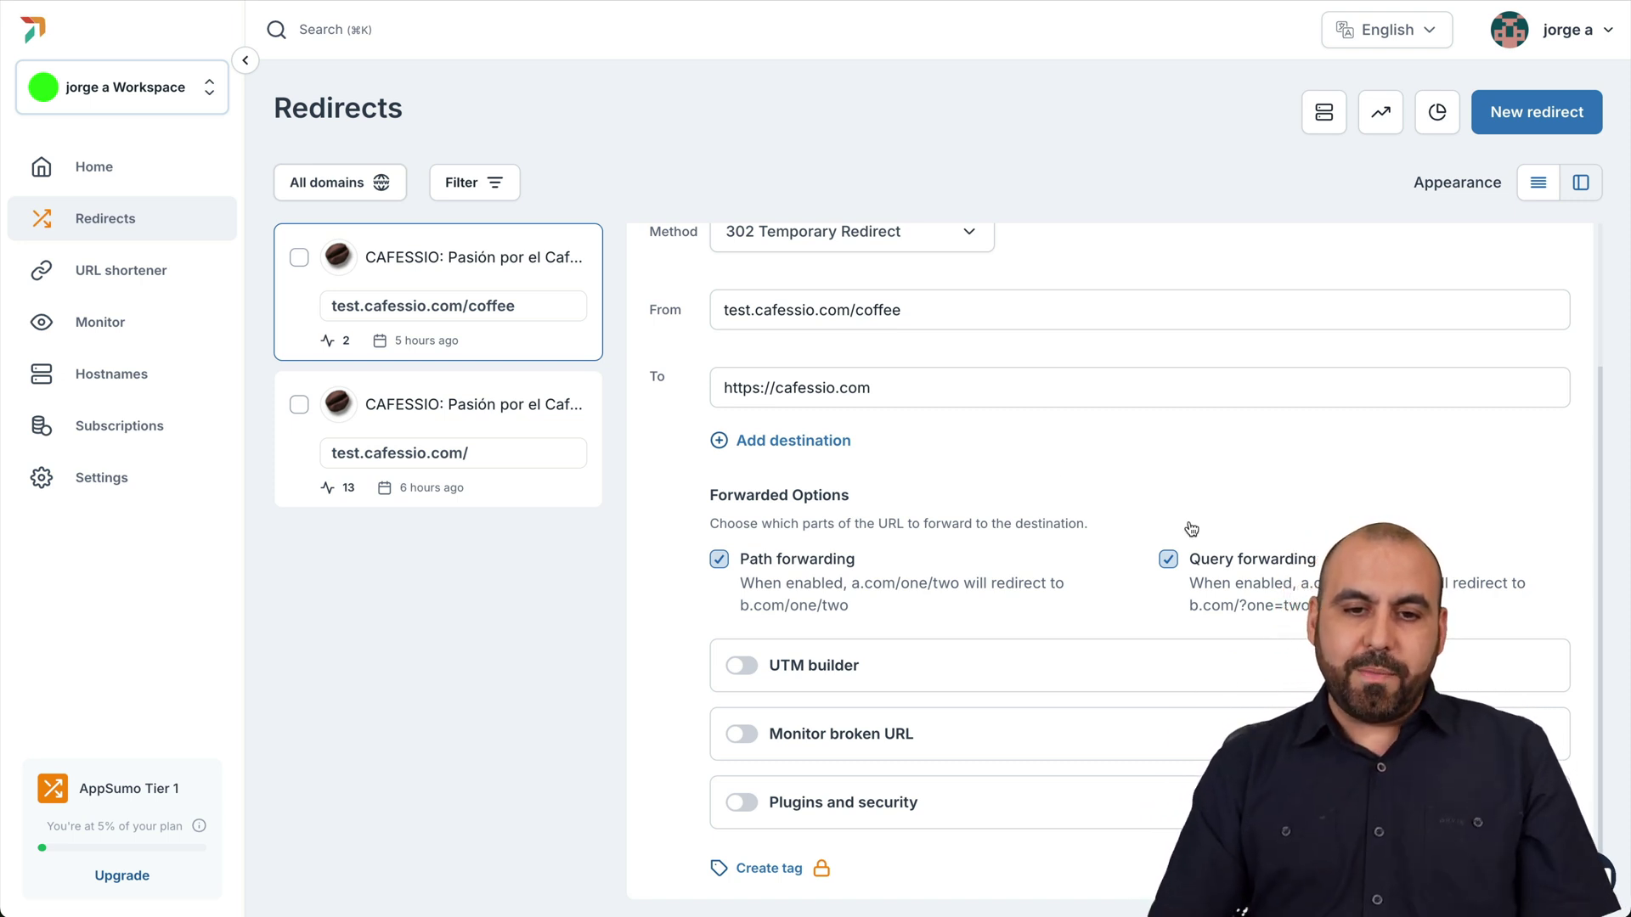
{"action": "left_click_drag", "start_coordinate": [728, 309], "coordinate": [903, 311]}
{"action": "key", "text": "super+c"}
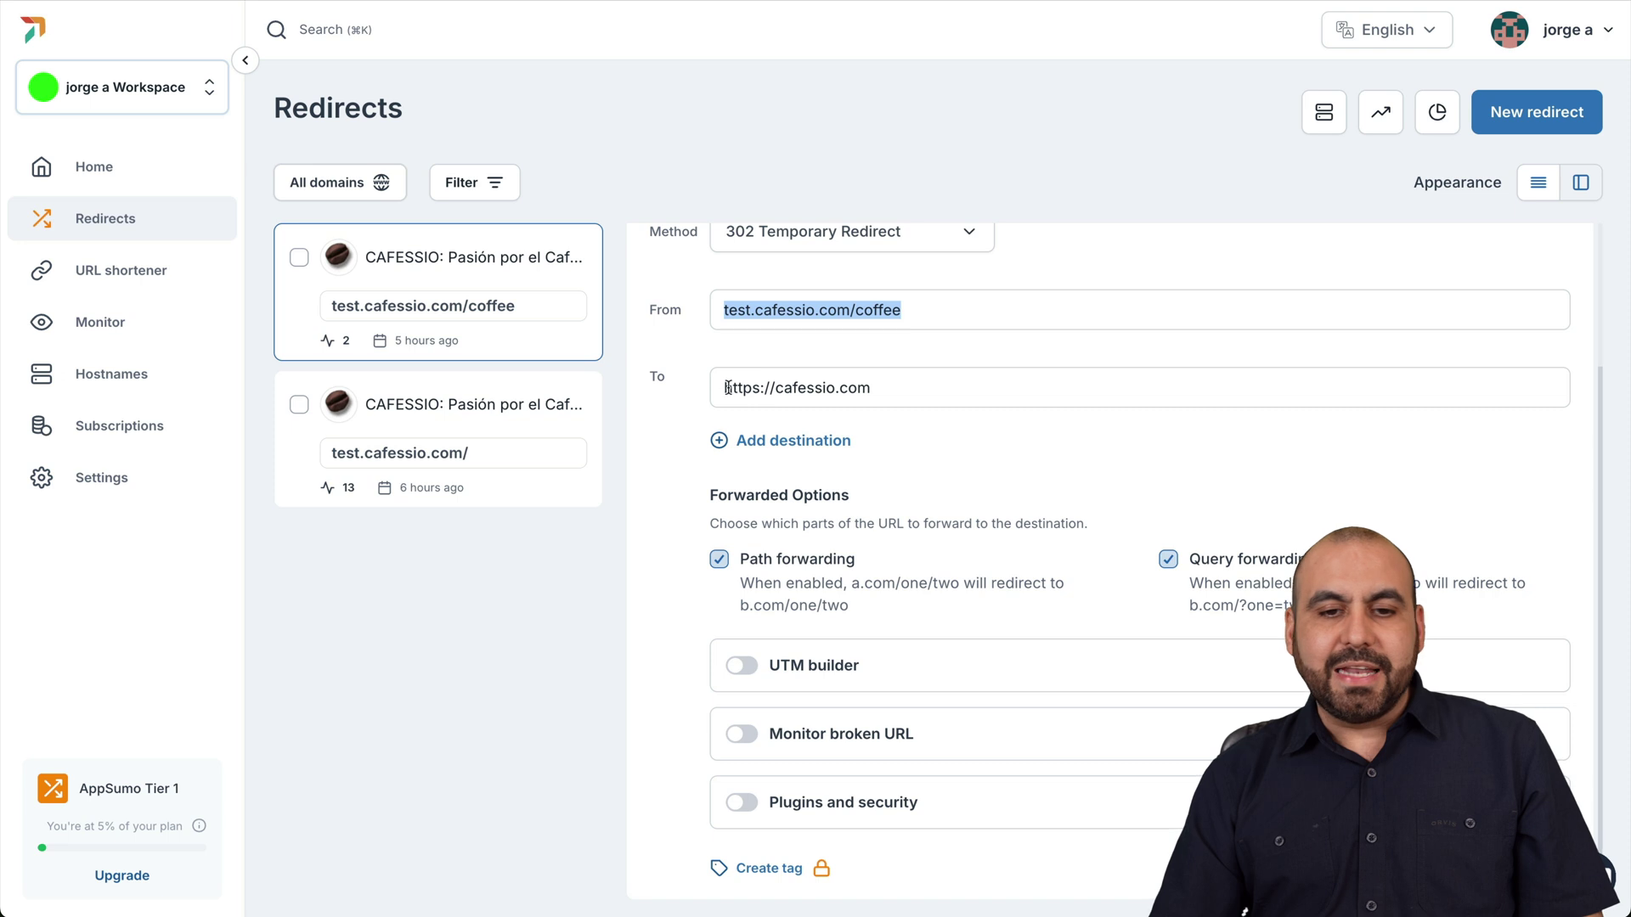
{"action": "left_click", "coordinate": [717, 391]}
{"action": "left_click_drag", "start_coordinate": [717, 391], "coordinate": [883, 386]}
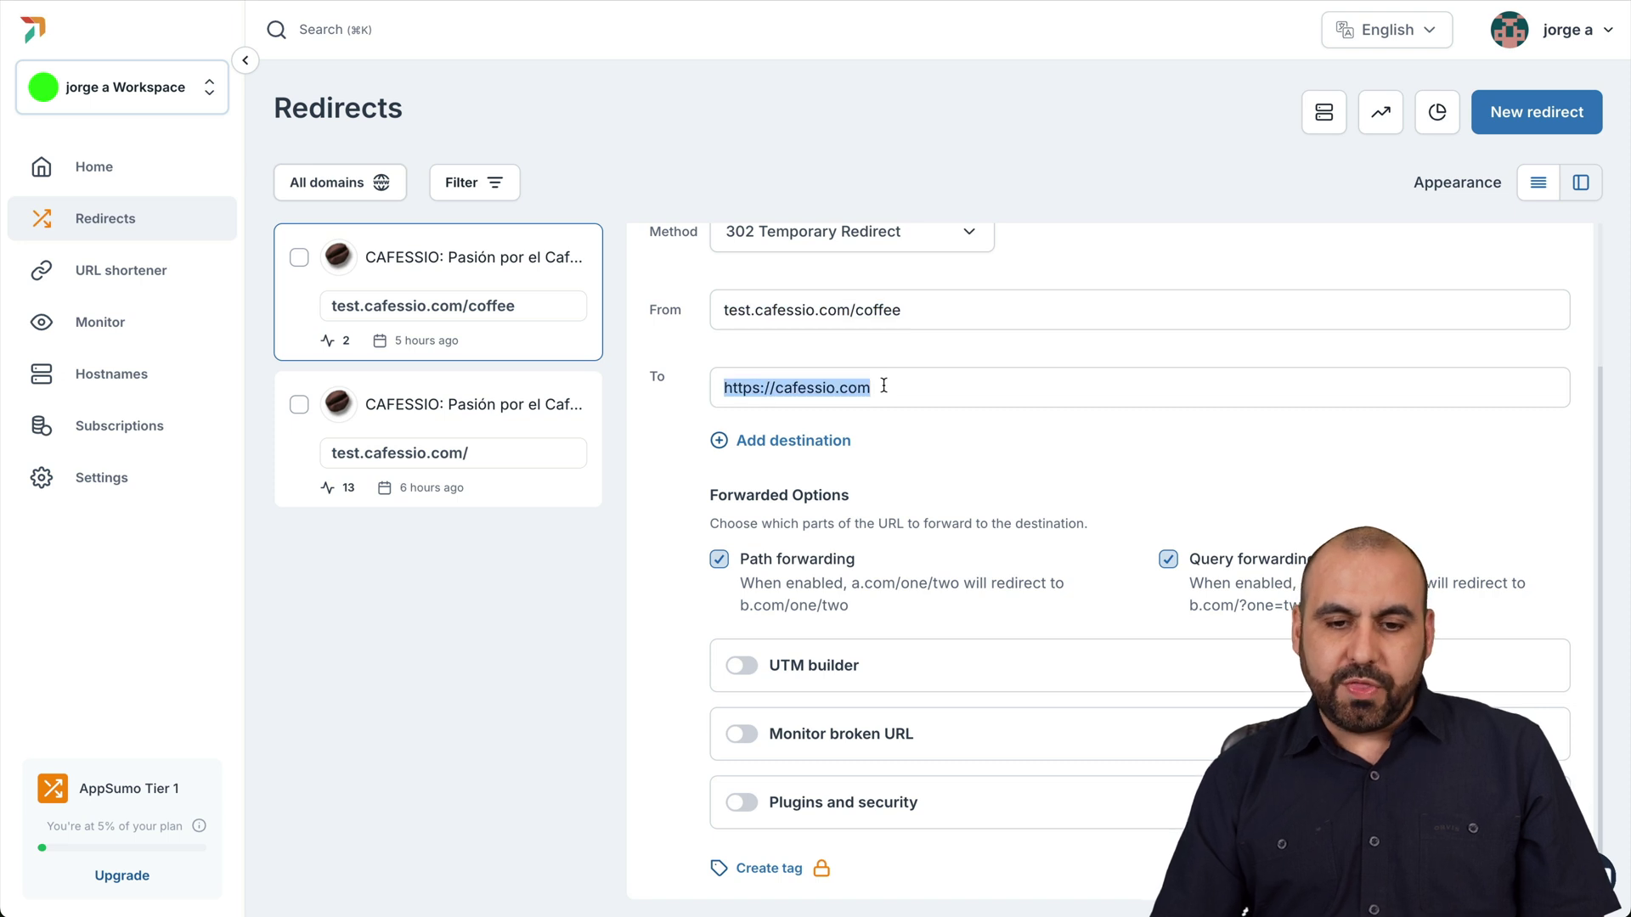
{"action": "left_click", "coordinate": [903, 309]}
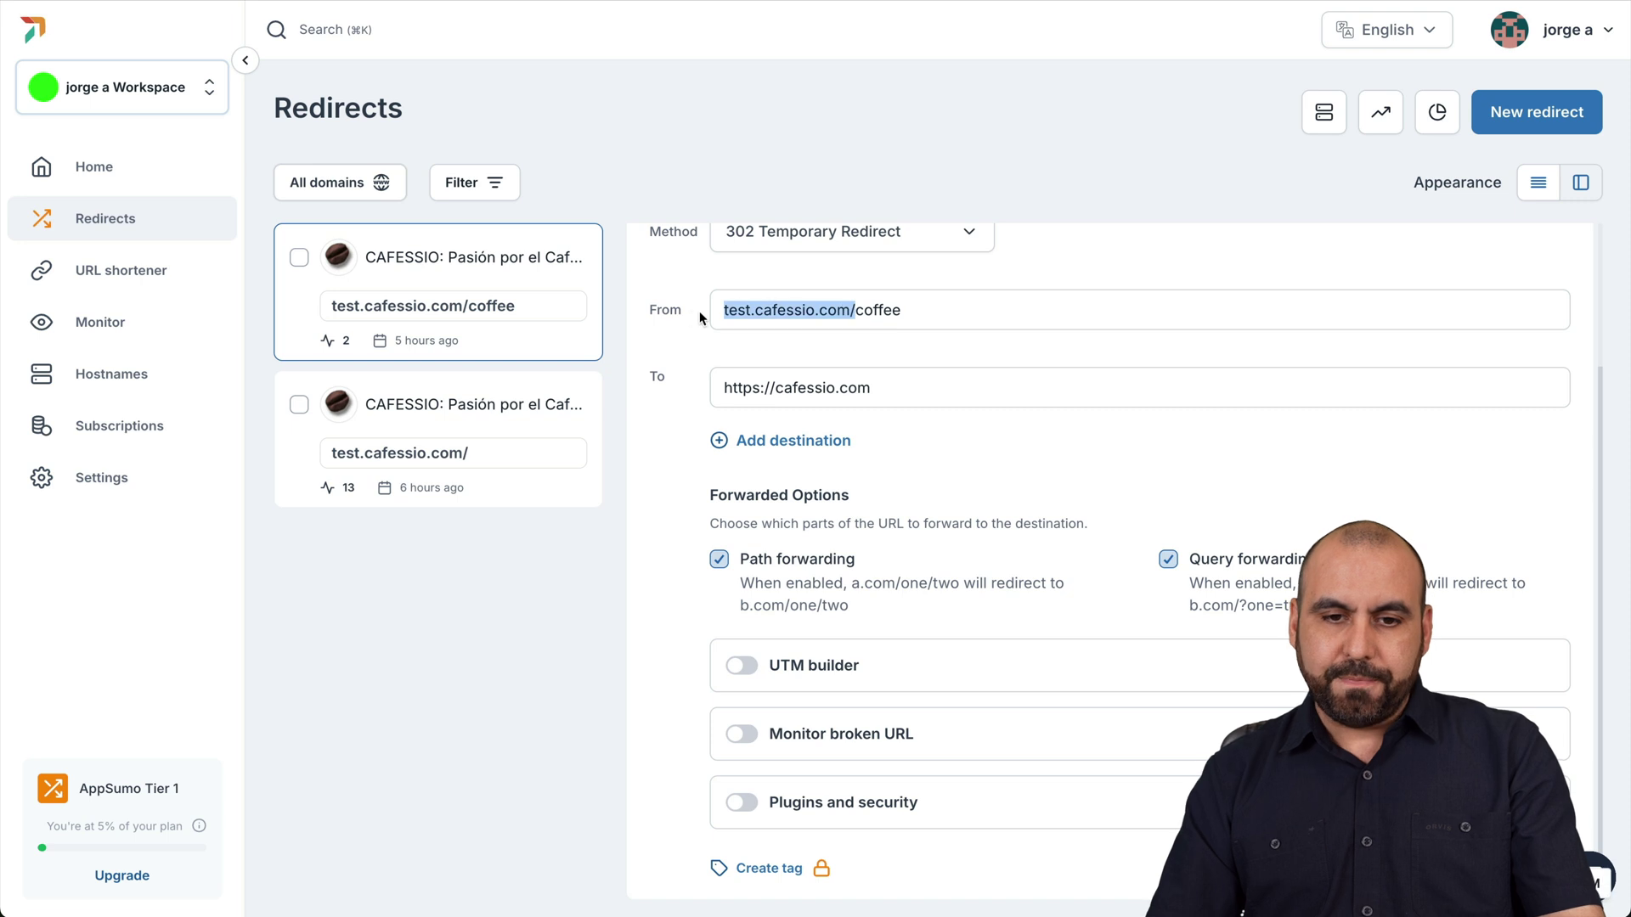
{"action": "key", "text": "super+shift+n"}
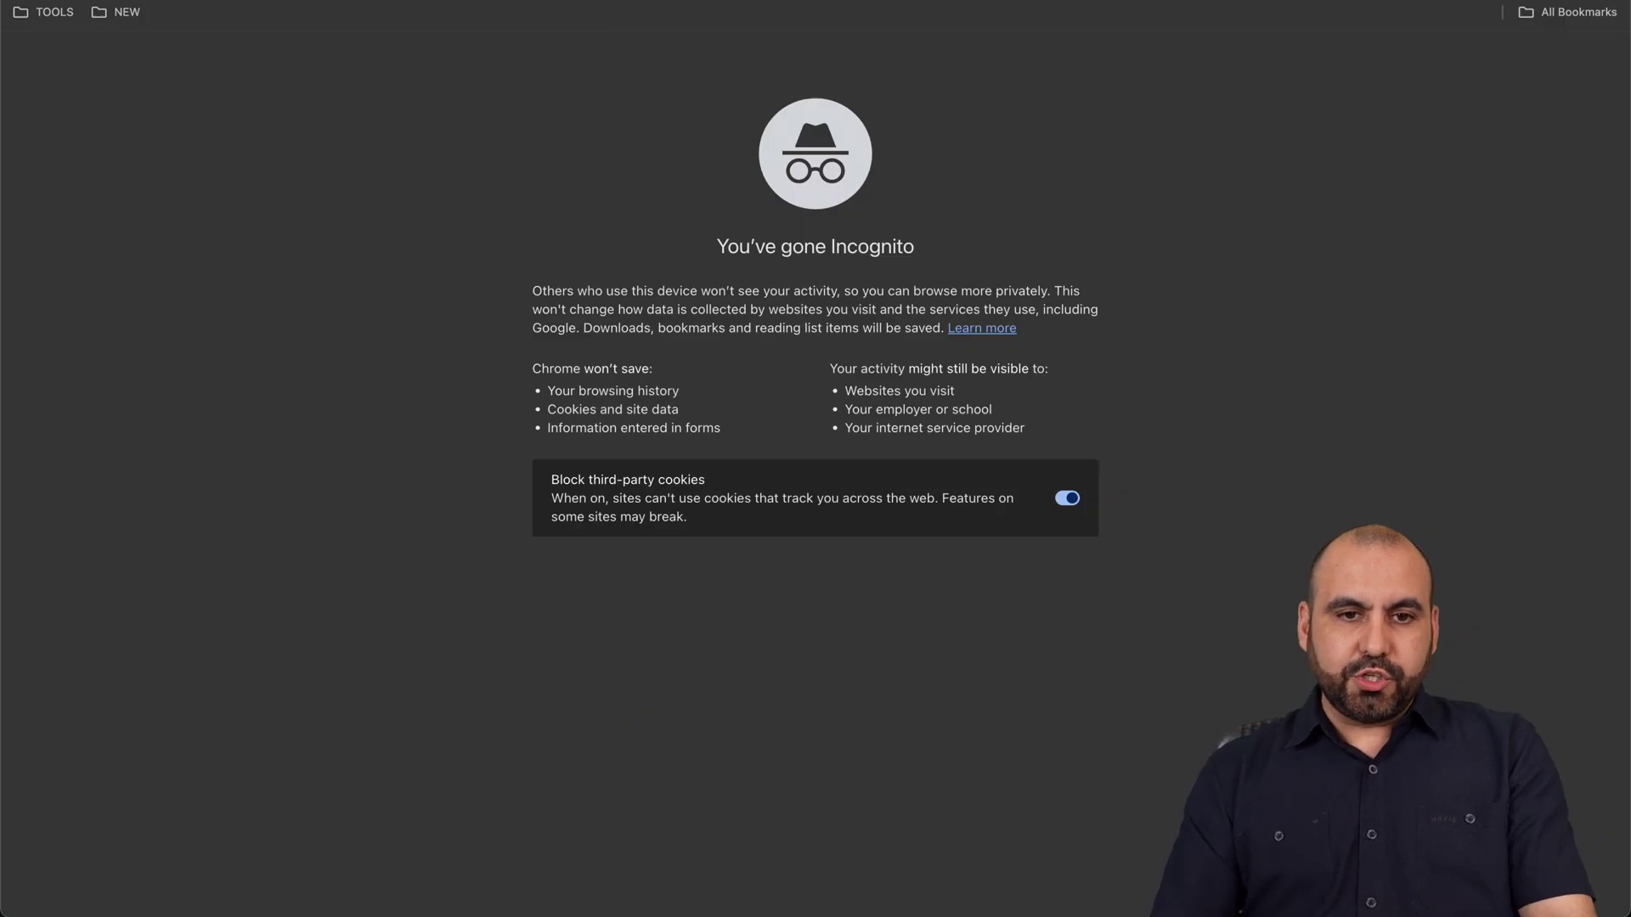
Step: Load test.cafessio.com/coffee, confirm it forwards to the cafessio.com/coffee? 404 page, then close incognito
{"action": "mouse_move", "coordinate": [479, 6]}
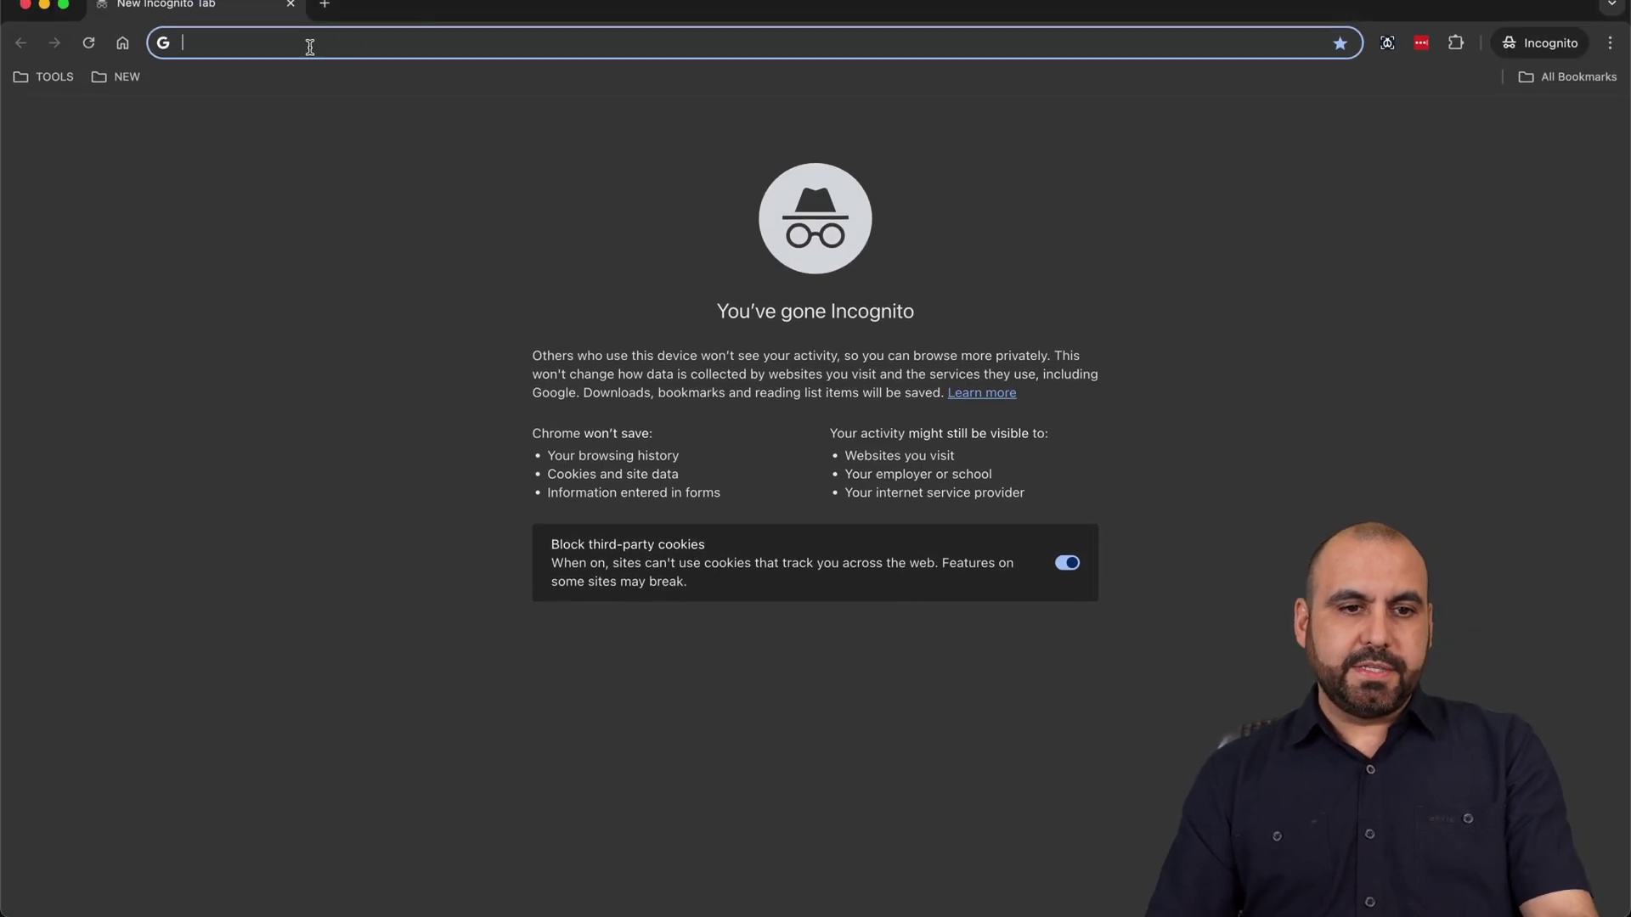
{"action": "key", "text": "super+v"}
{"action": "key", "text": "Return"}
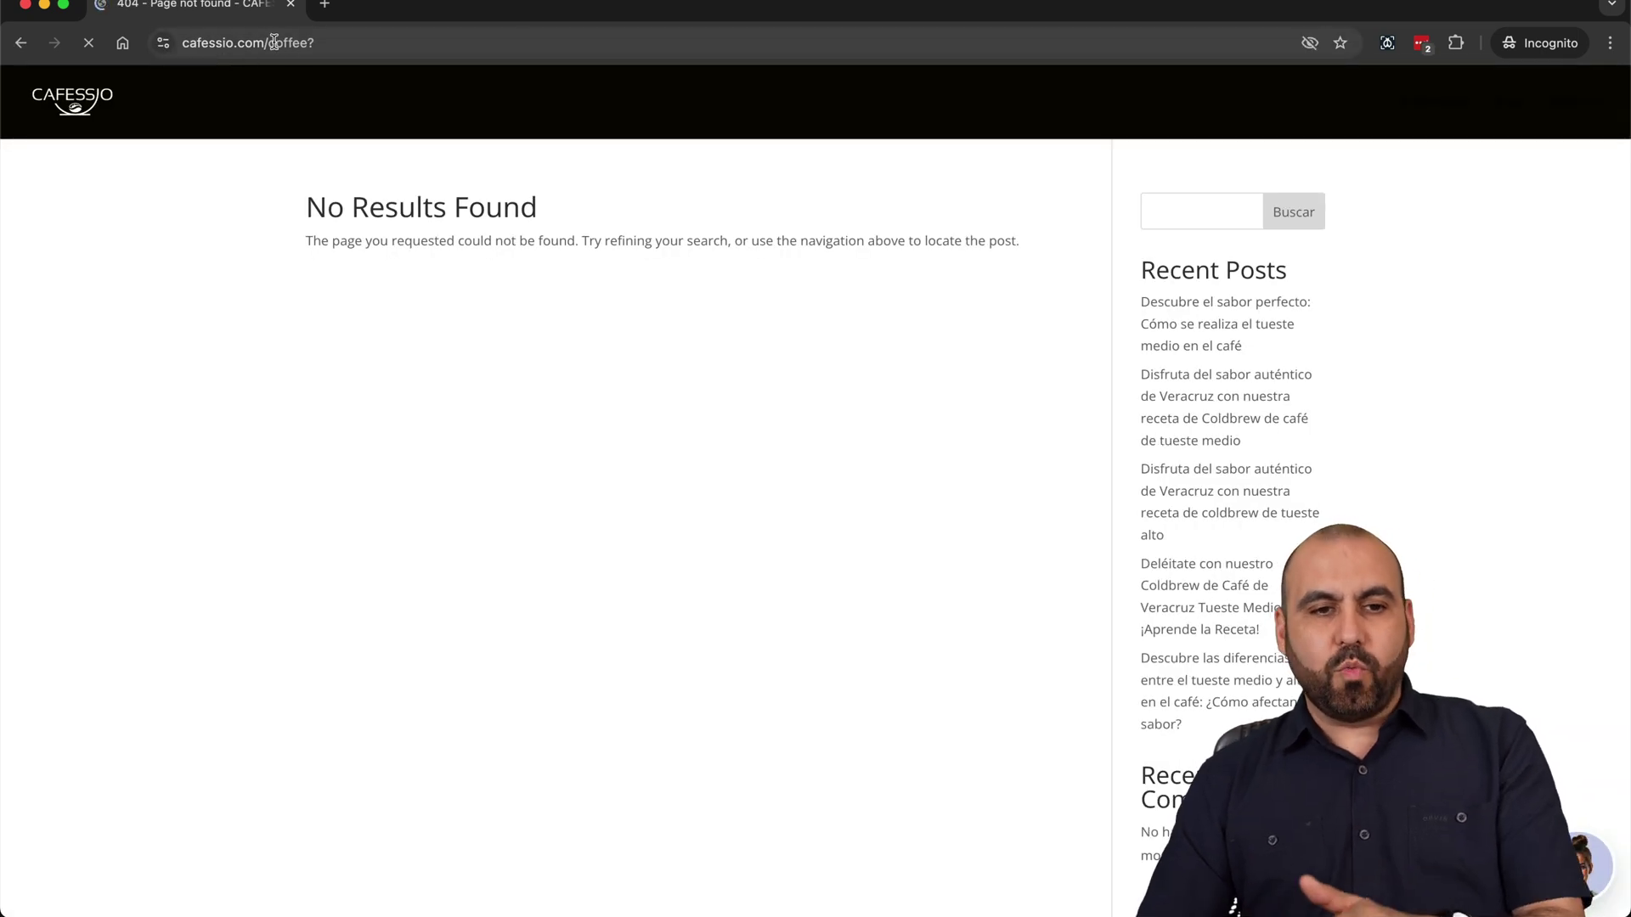
{"action": "left_click_drag", "start_coordinate": [273, 42], "coordinate": [354, 42]}
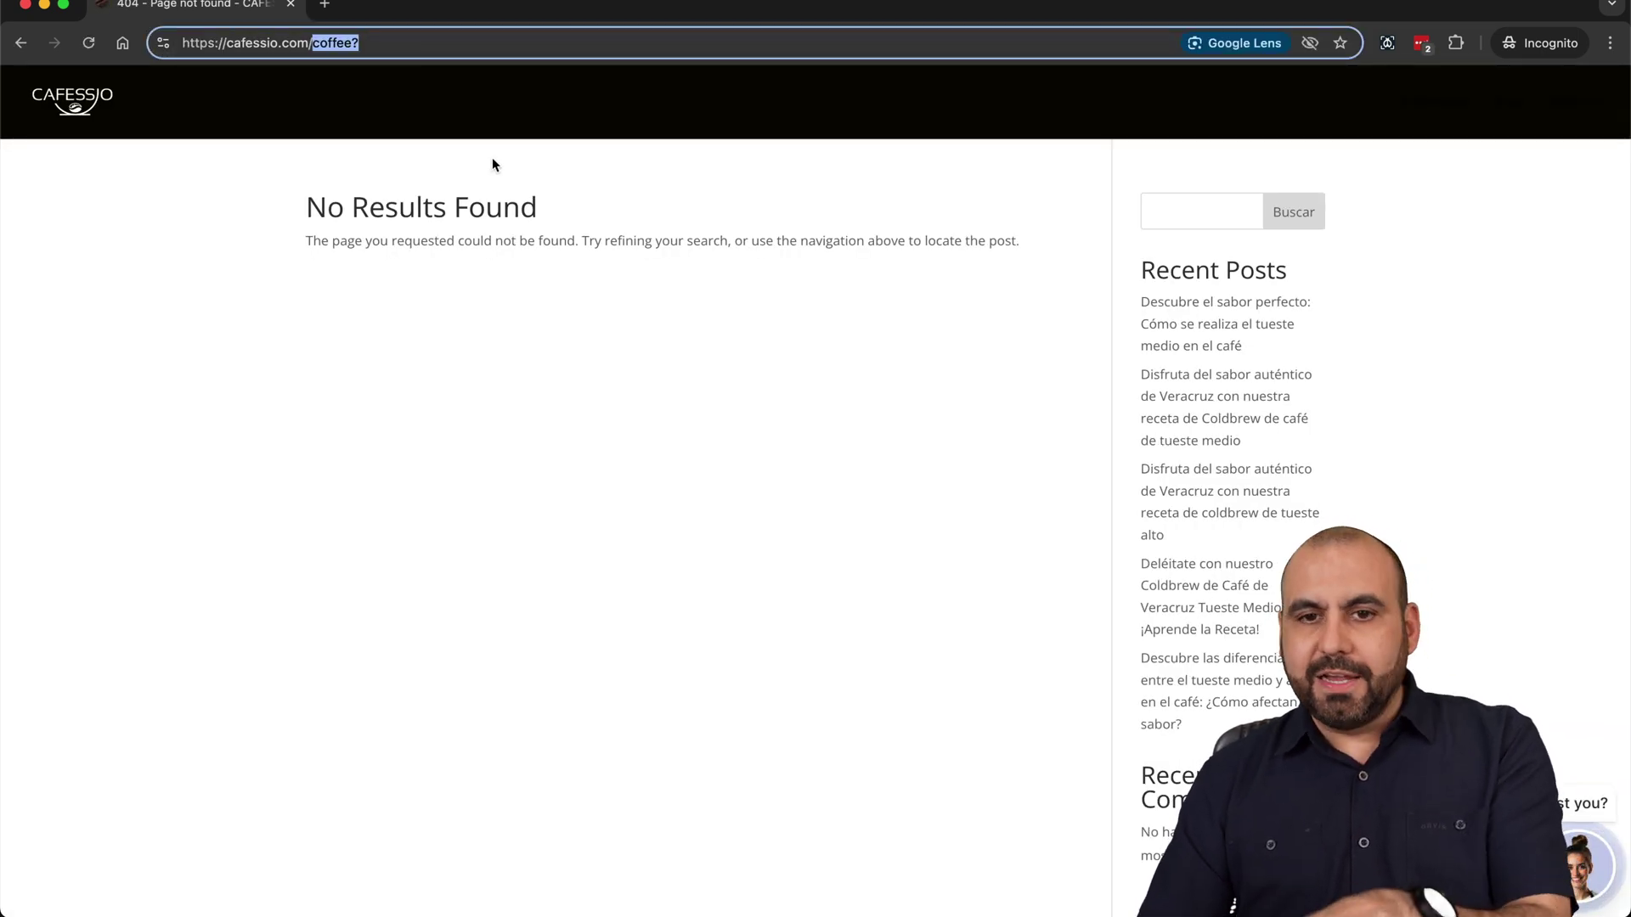
{"action": "left_click", "coordinate": [26, 6]}
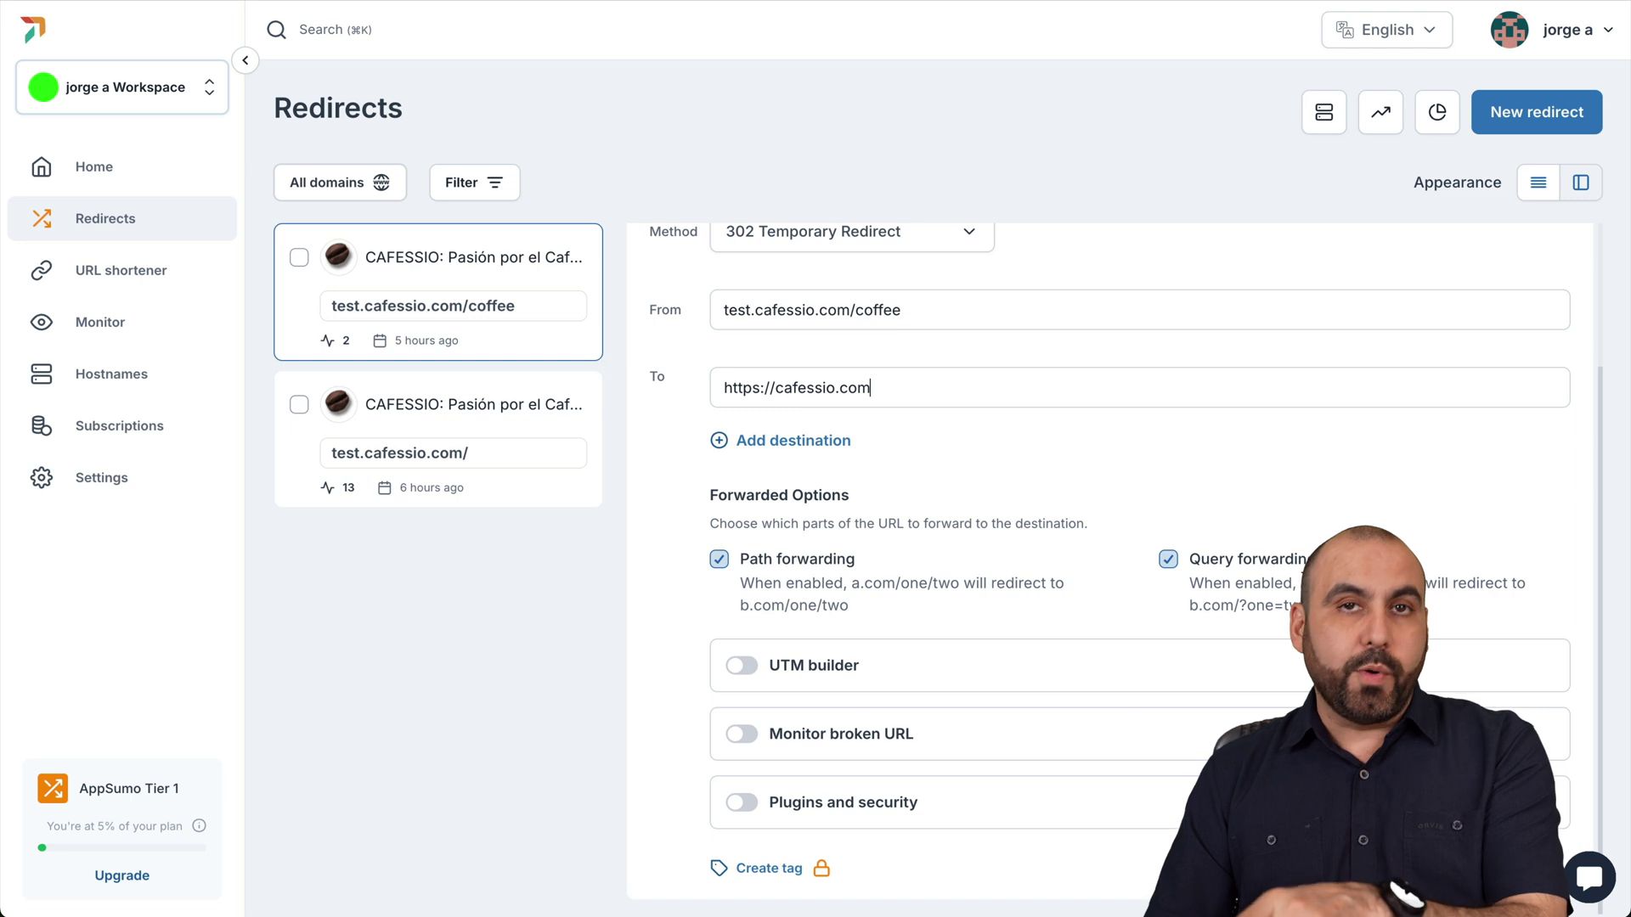
Step: Browse the redirect method choices and keep 302 Temporary Redirect
{"action": "scroll", "coordinate": [1108, 560], "scroll_direction": "up", "scroll_amount": 3}
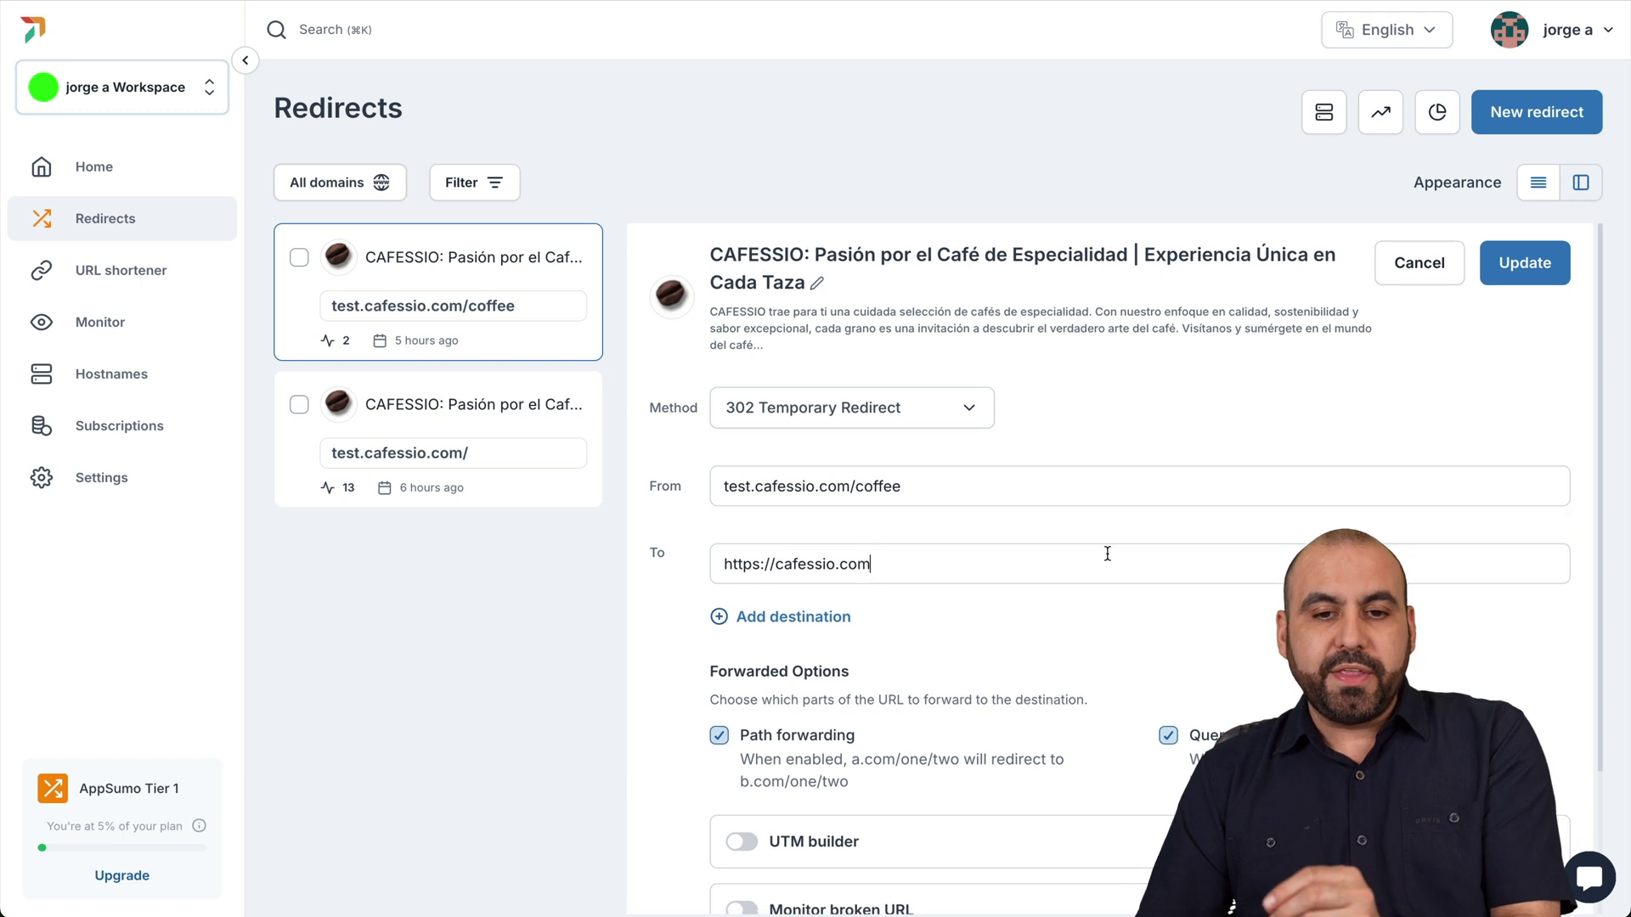
{"action": "scroll", "coordinate": [1107, 554], "scroll_direction": "down", "scroll_amount": 1}
{"action": "left_click", "coordinate": [943, 356]}
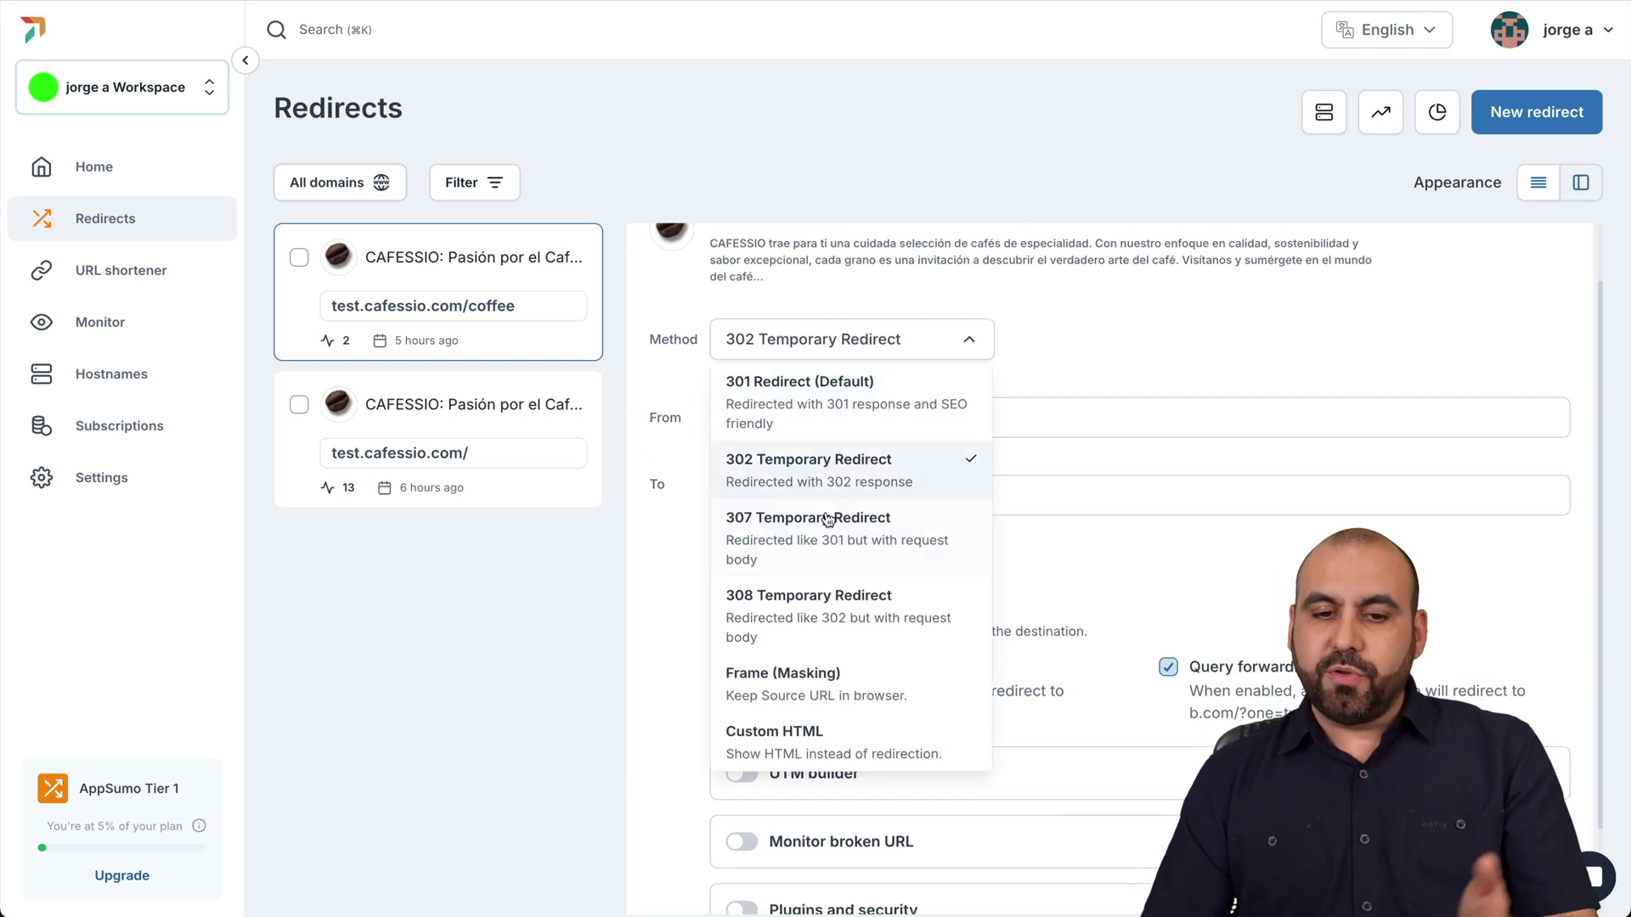
{"action": "scroll", "coordinate": [883, 605], "scroll_direction": "down", "scroll_amount": 1}
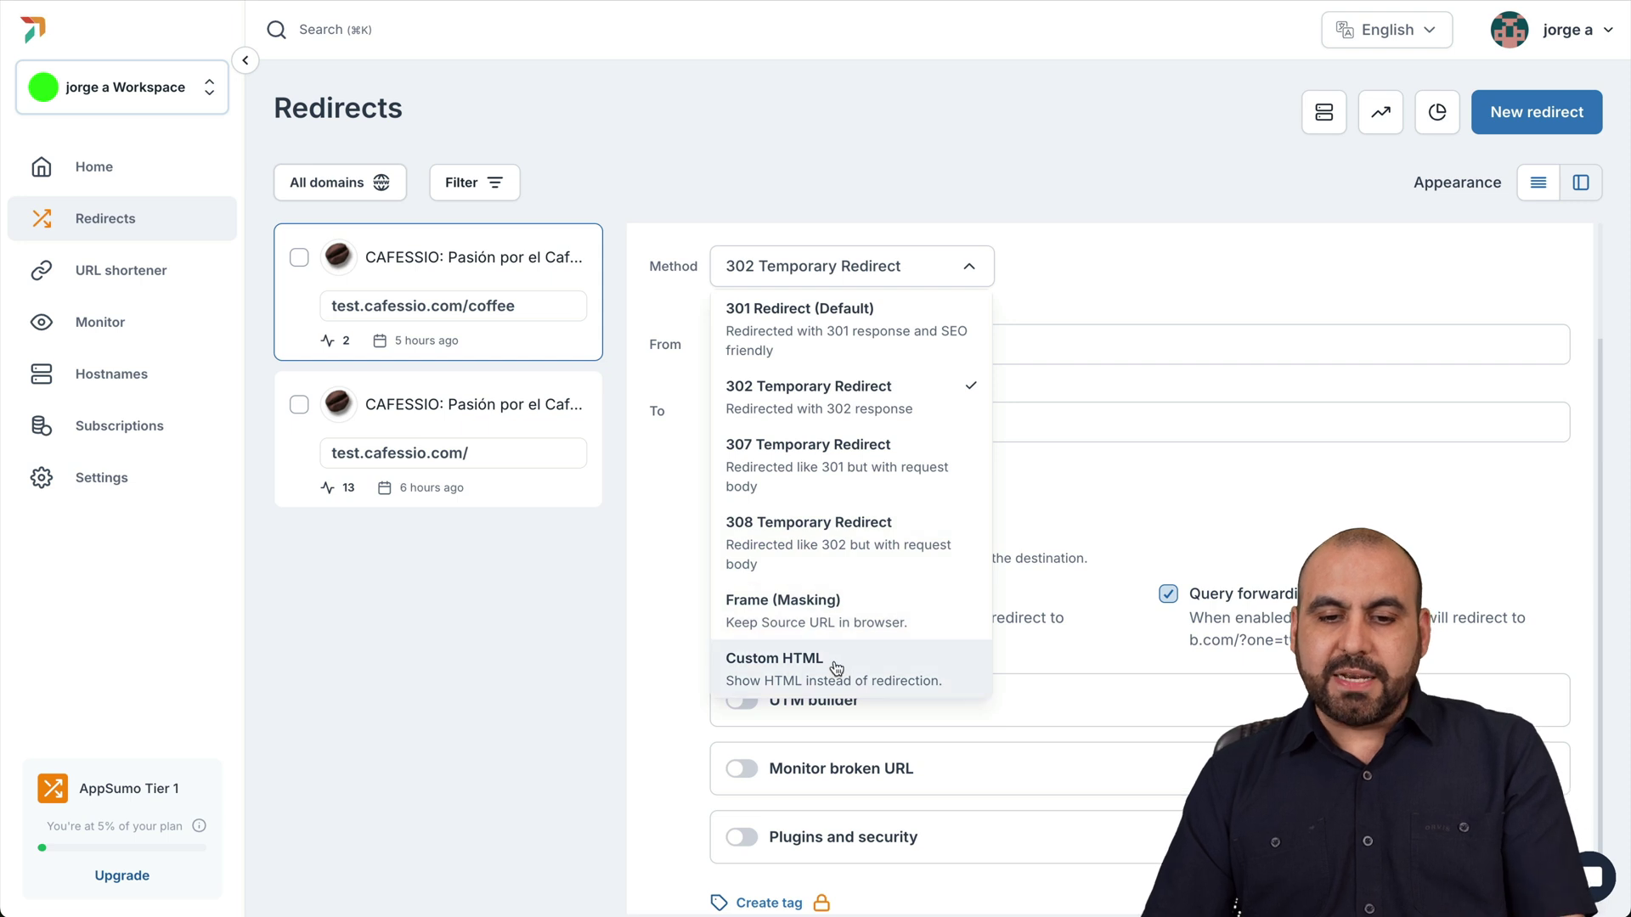
{"action": "scroll", "coordinate": [849, 633], "scroll_direction": "up", "scroll_amount": 1}
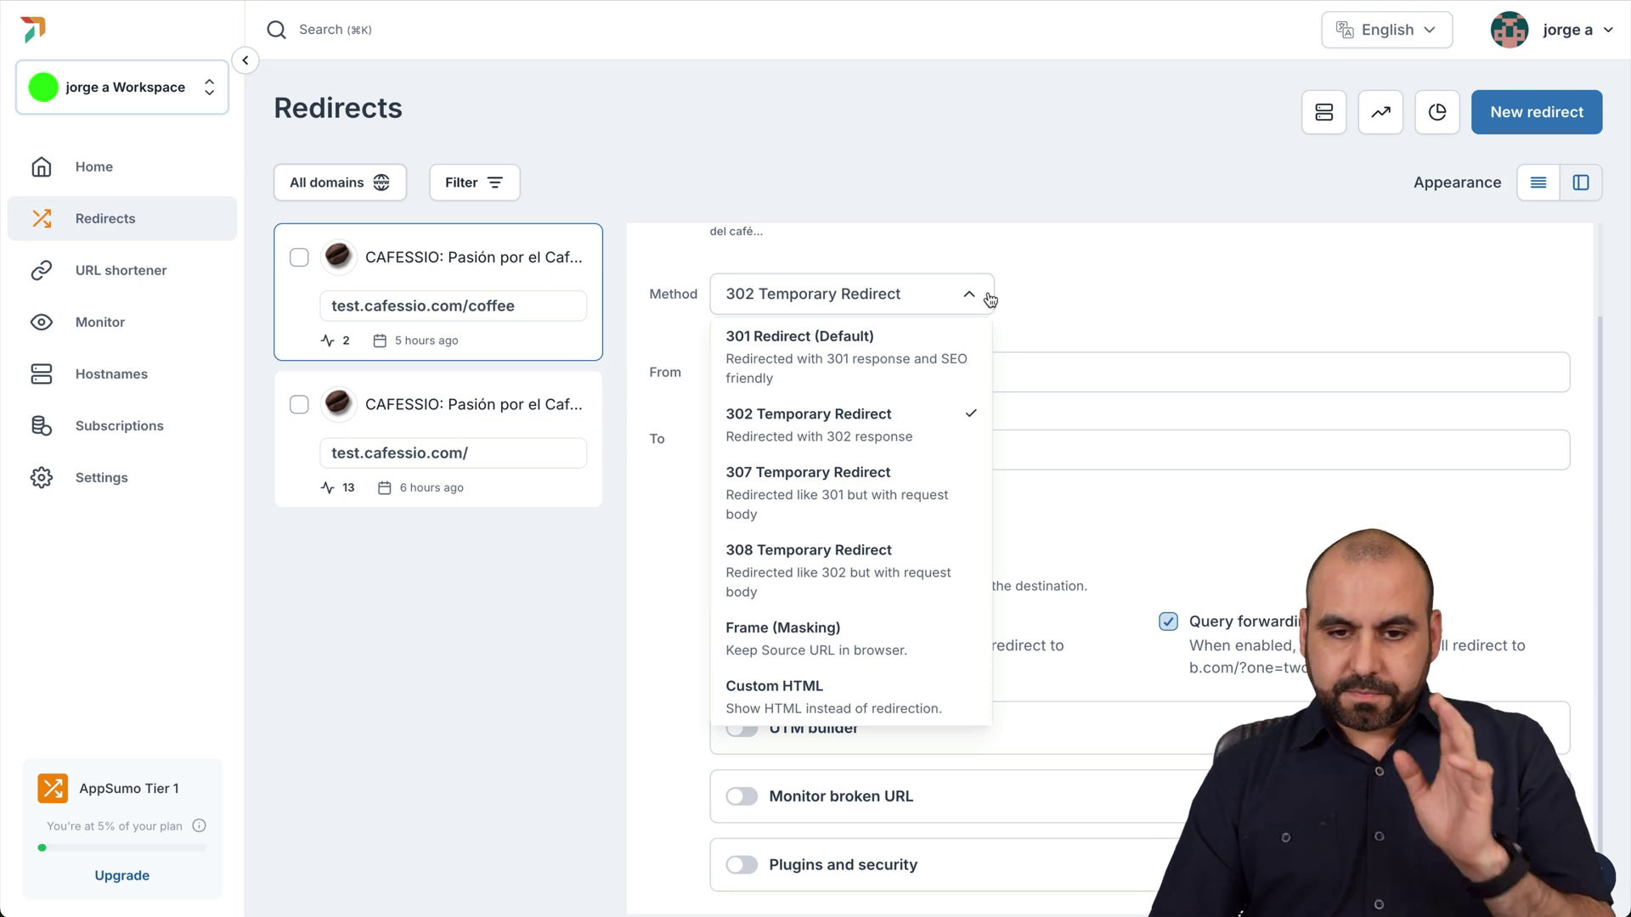
{"action": "left_click", "coordinate": [1160, 473]}
Step: Toggle UTM builder, broken URL monitoring and plugins & security back off, then open the test.cafessio.com/ redirect
{"action": "scroll", "coordinate": [921, 550], "scroll_direction": "down", "scroll_amount": 1}
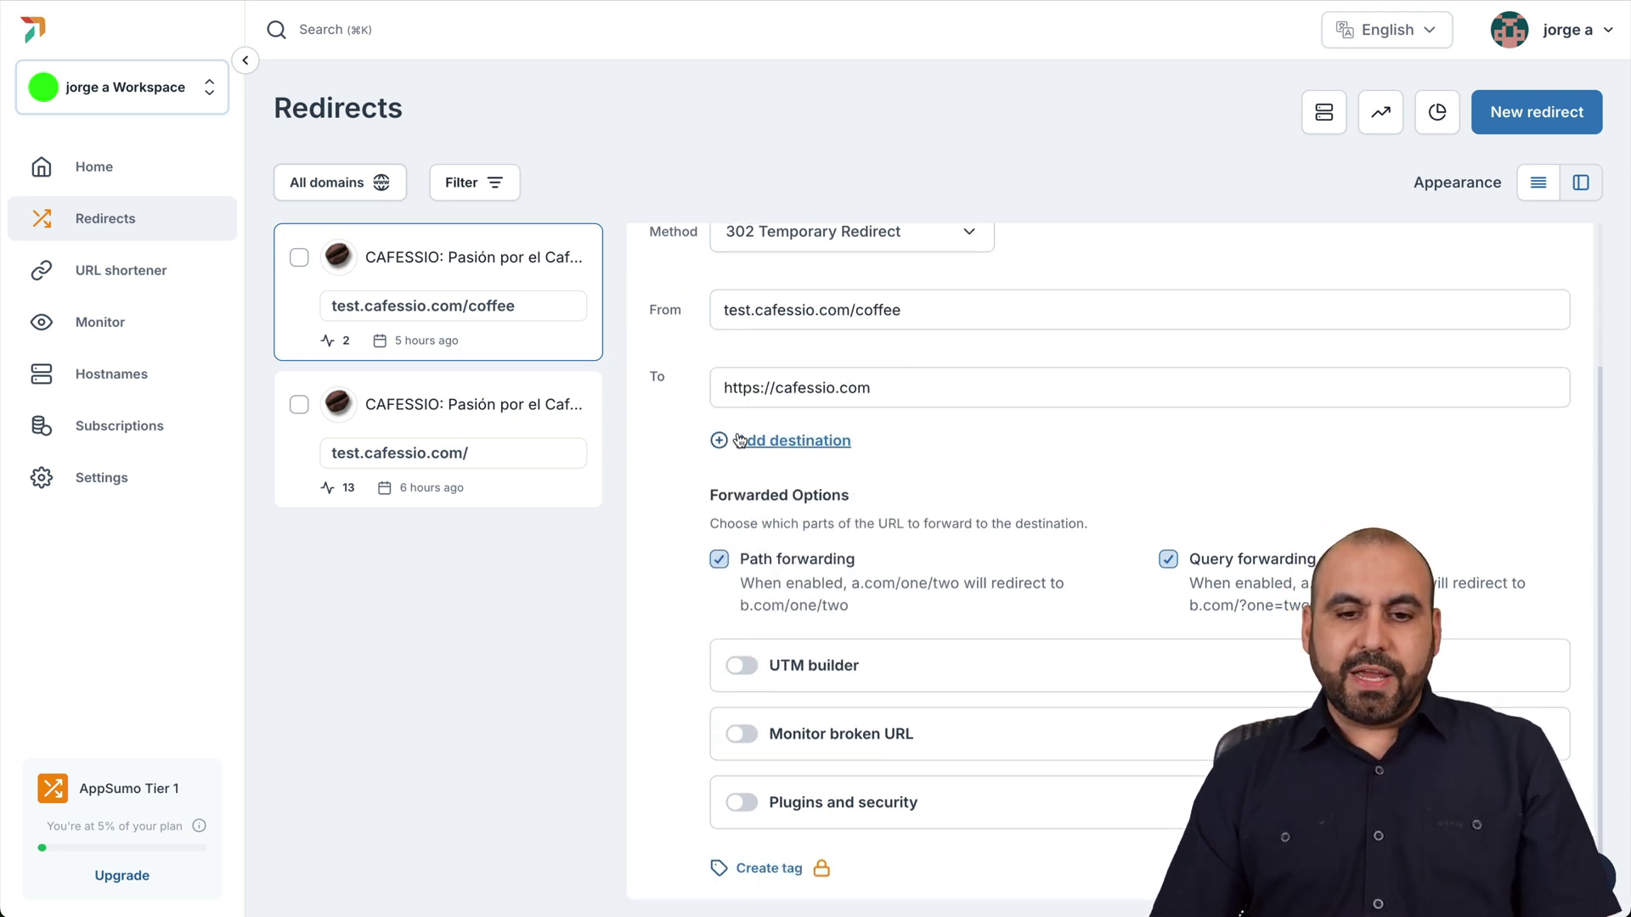
{"action": "left_click", "coordinate": [741, 671]}
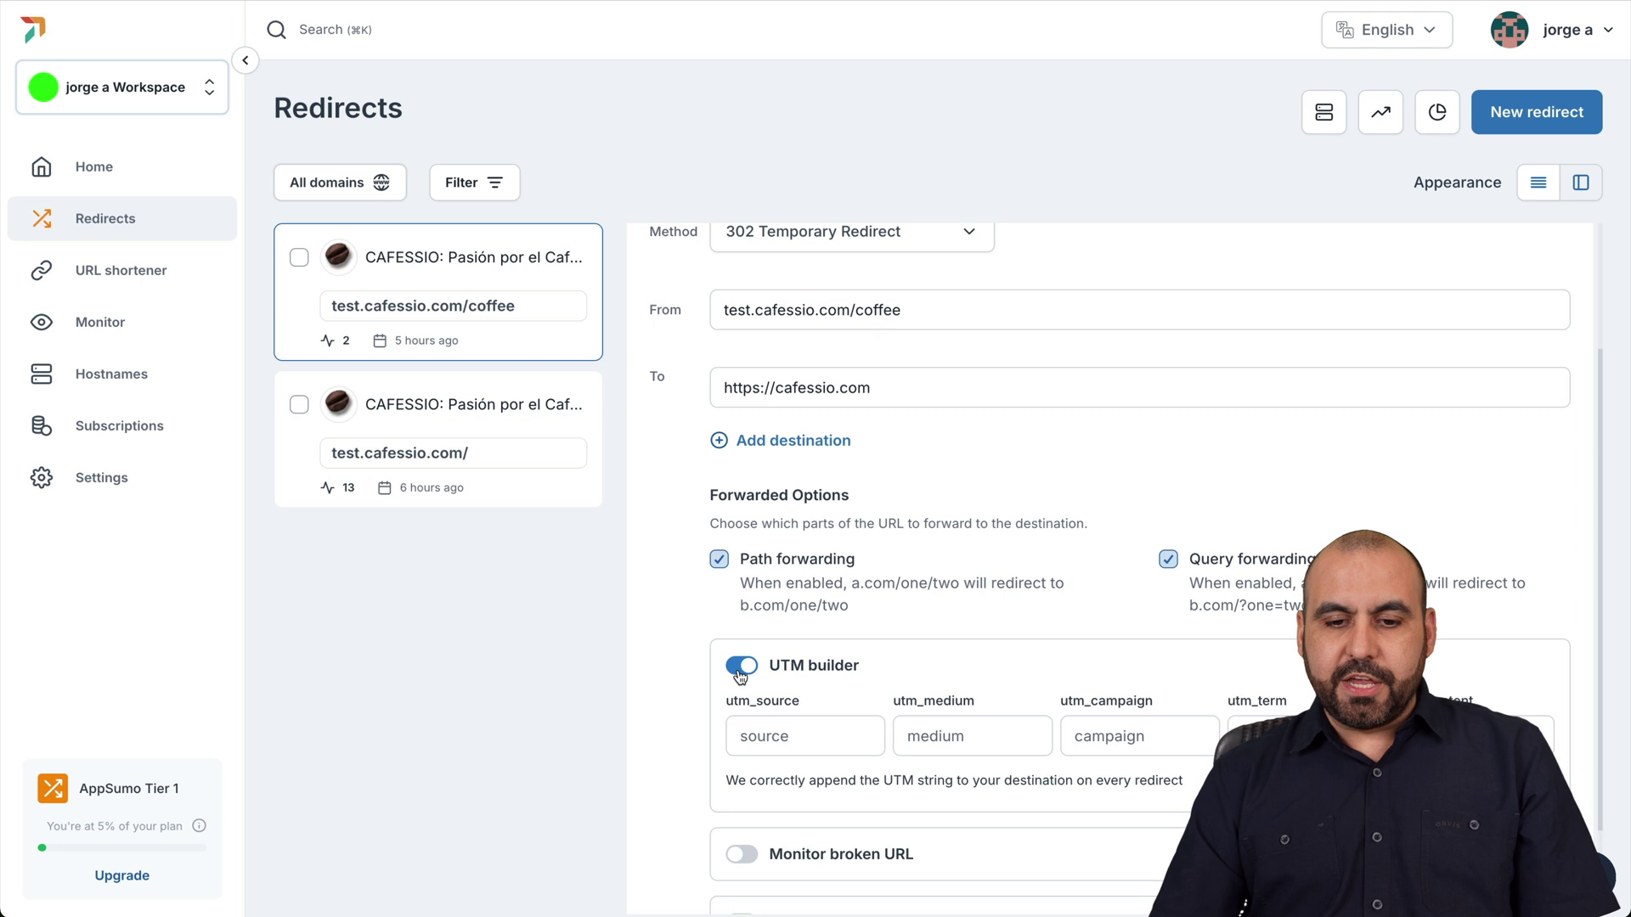
{"action": "left_click", "coordinate": [741, 670]}
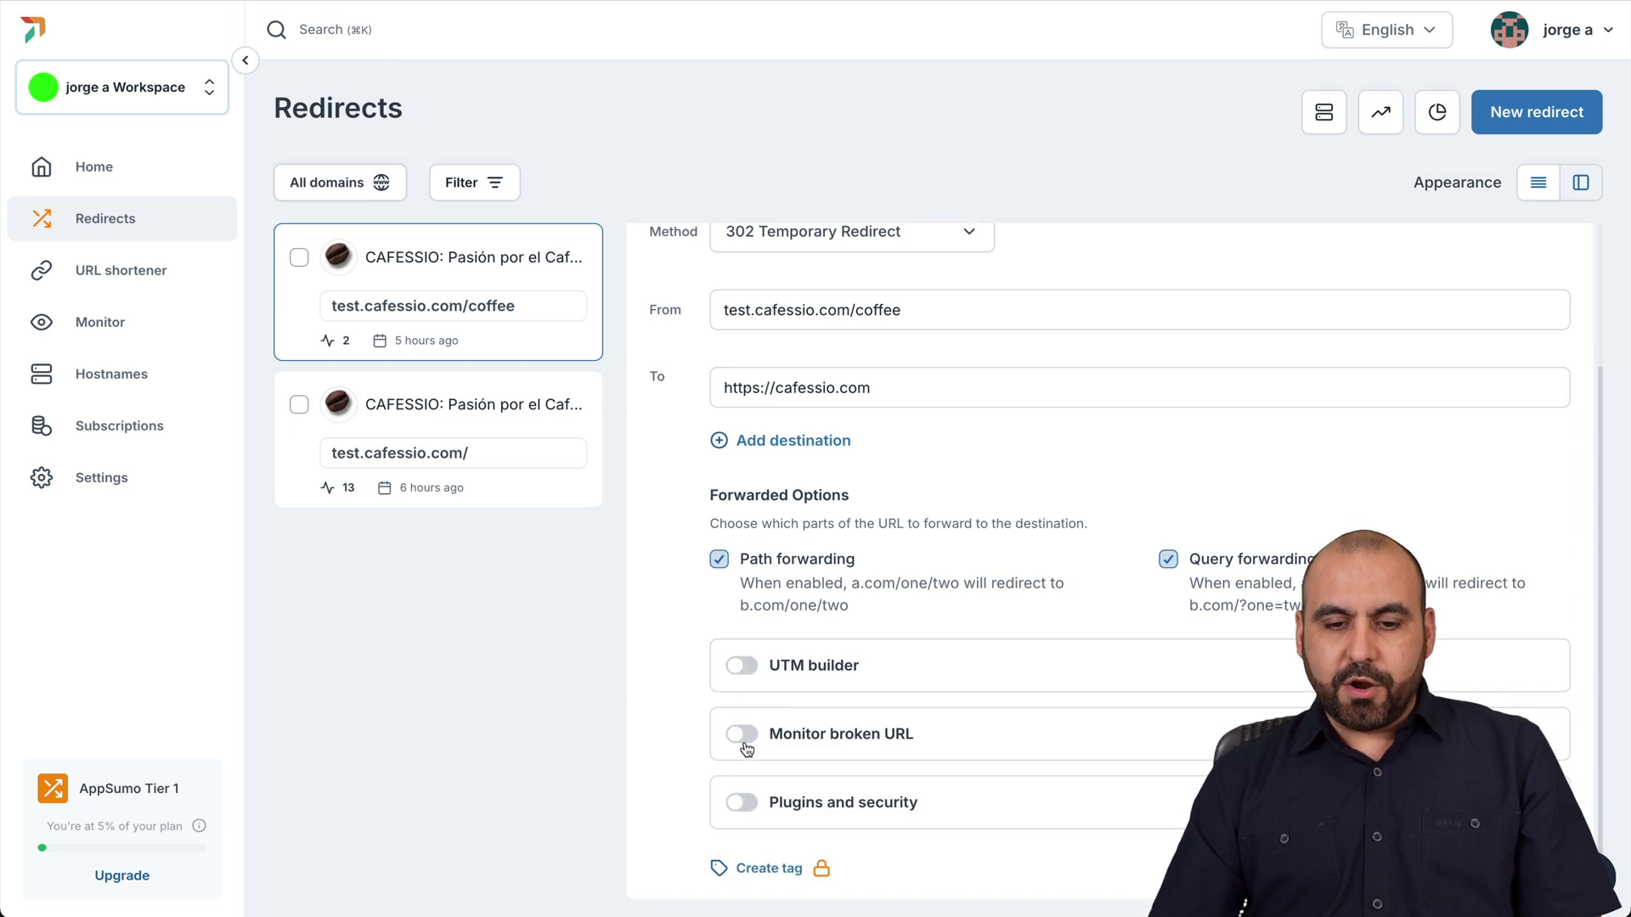
{"action": "left_click", "coordinate": [741, 734]}
{"action": "scroll", "coordinate": [743, 735], "scroll_direction": "down", "scroll_amount": 1}
{"action": "left_click", "coordinate": [742, 803]}
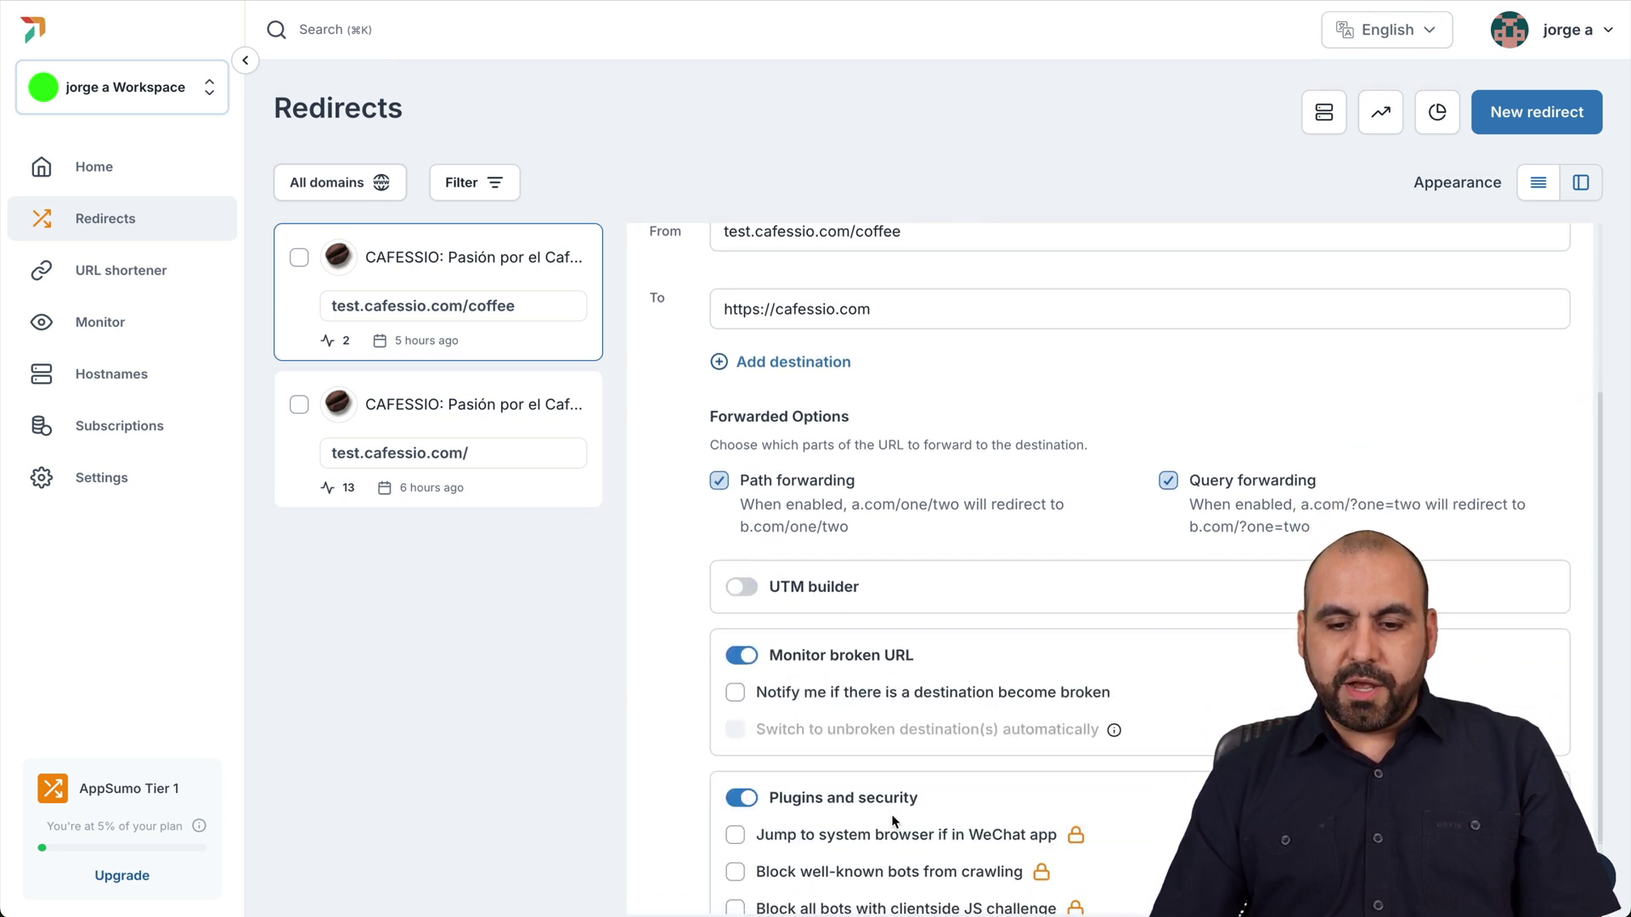
{"action": "scroll", "coordinate": [764, 764], "scroll_direction": "down", "scroll_amount": 1}
{"action": "left_click", "coordinate": [782, 692]}
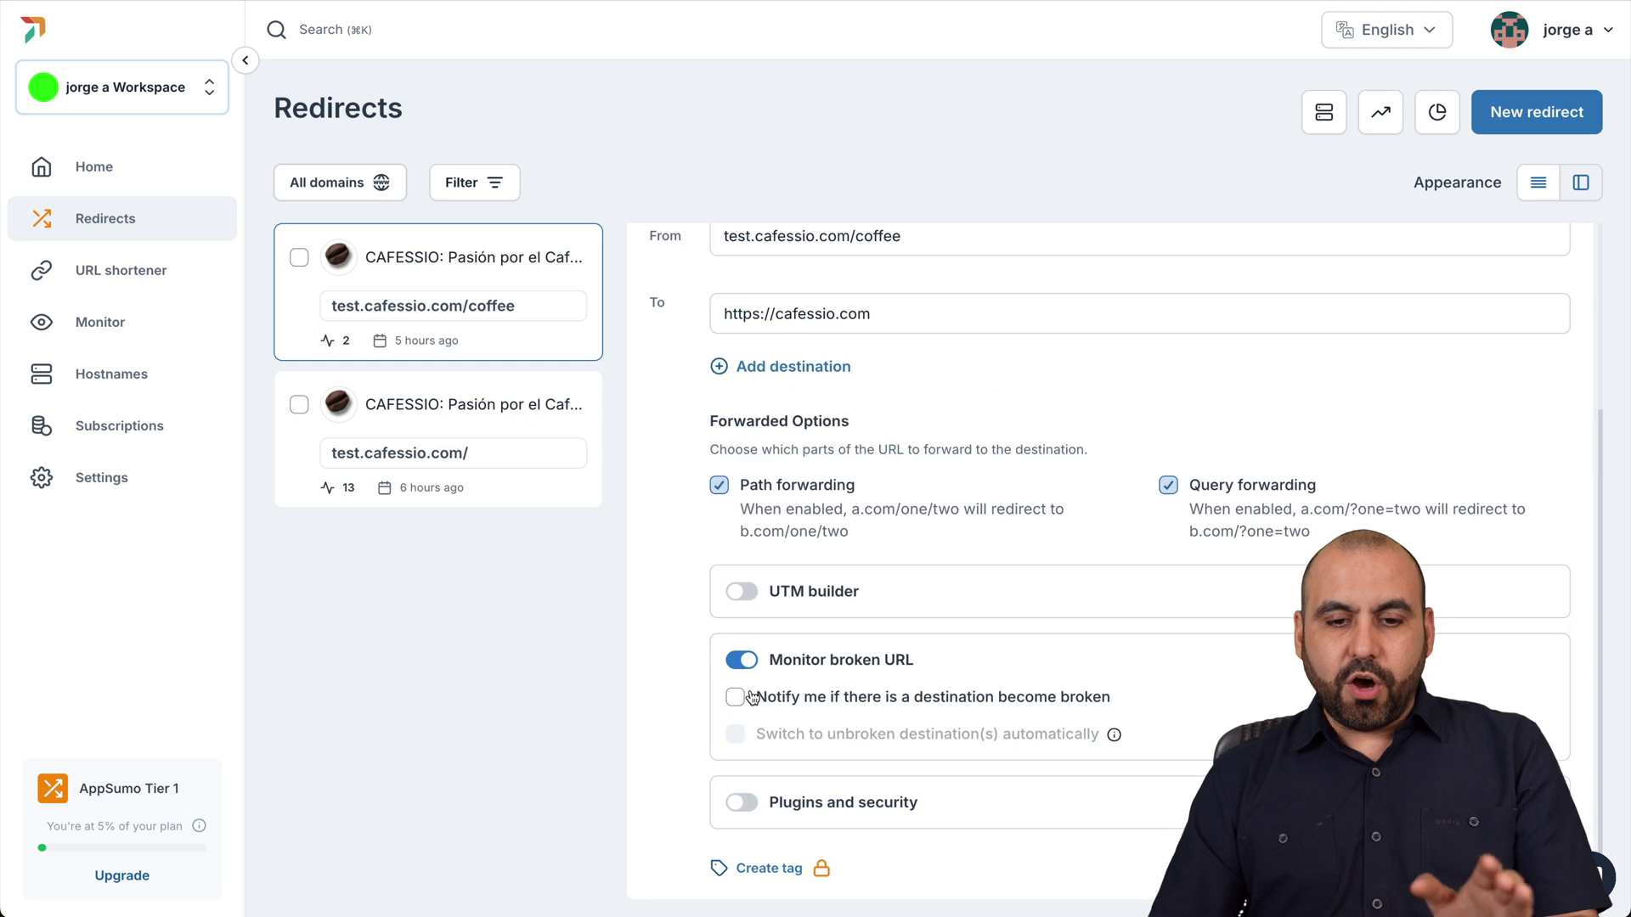
{"action": "left_click", "coordinate": [741, 661]}
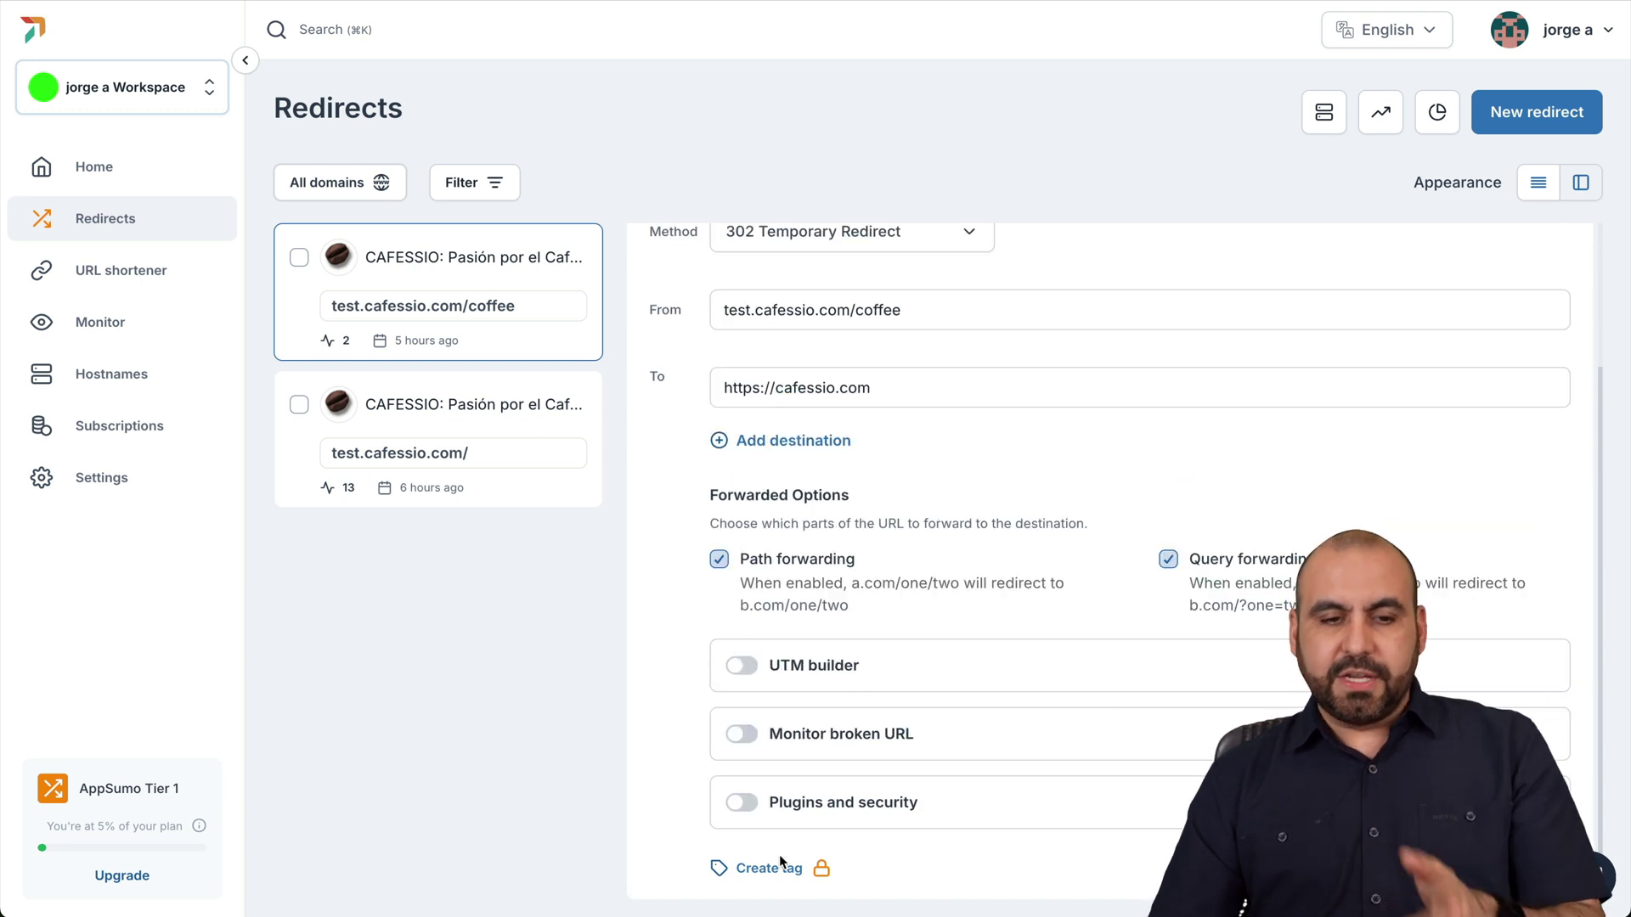
{"action": "left_click", "coordinate": [465, 402]}
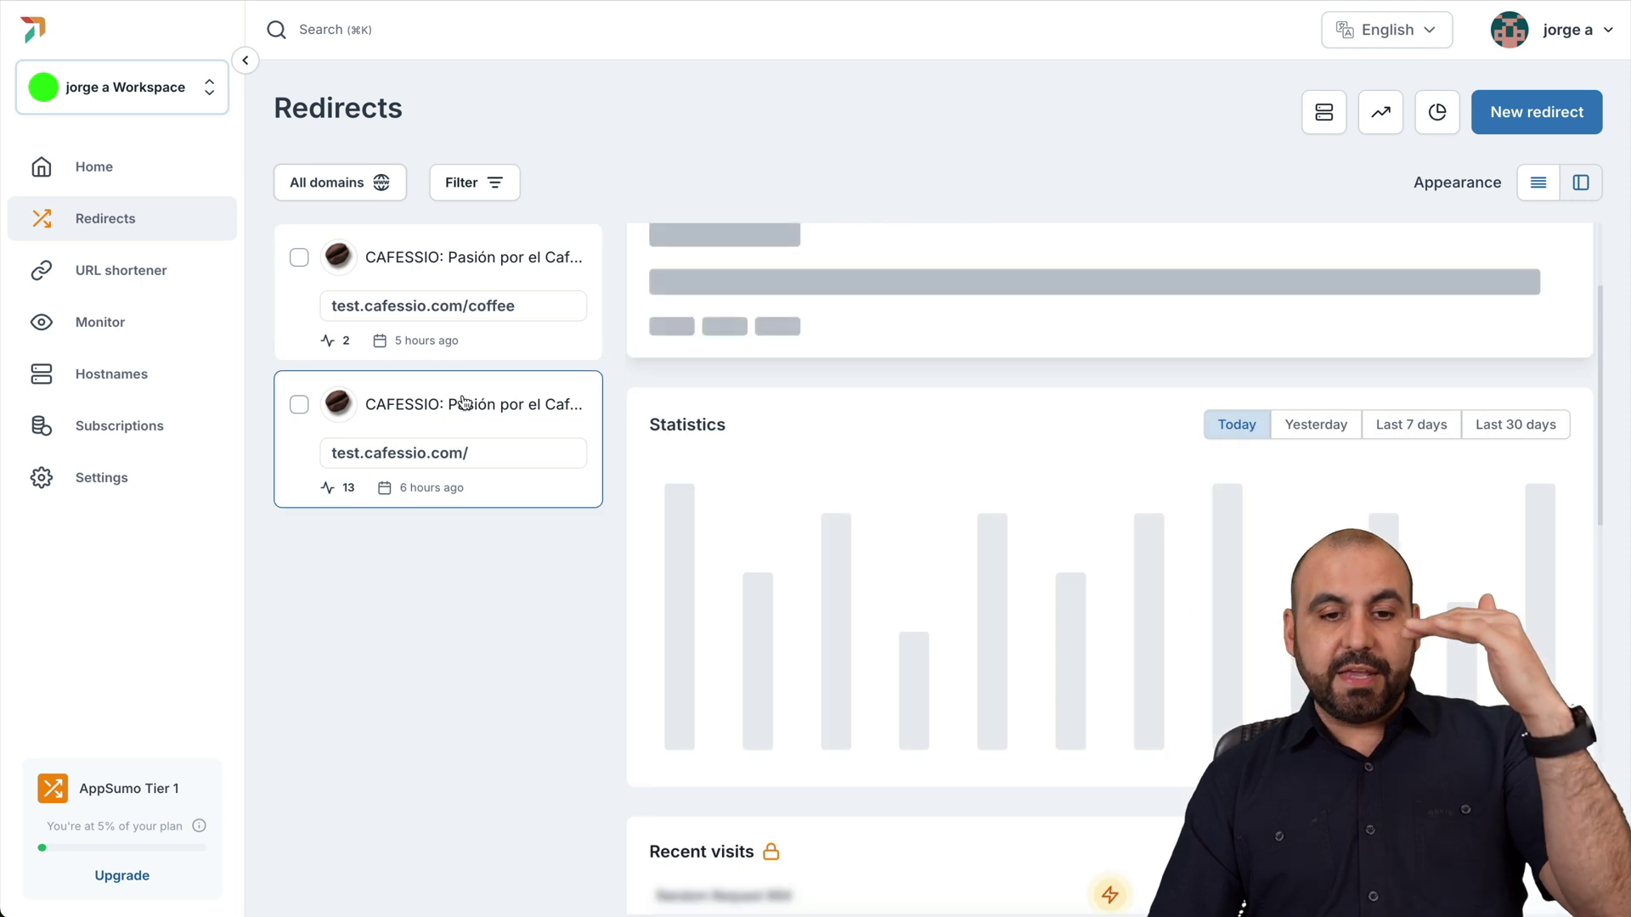
{"action": "scroll", "coordinate": [771, 634], "scroll_direction": "up", "scroll_amount": 5}
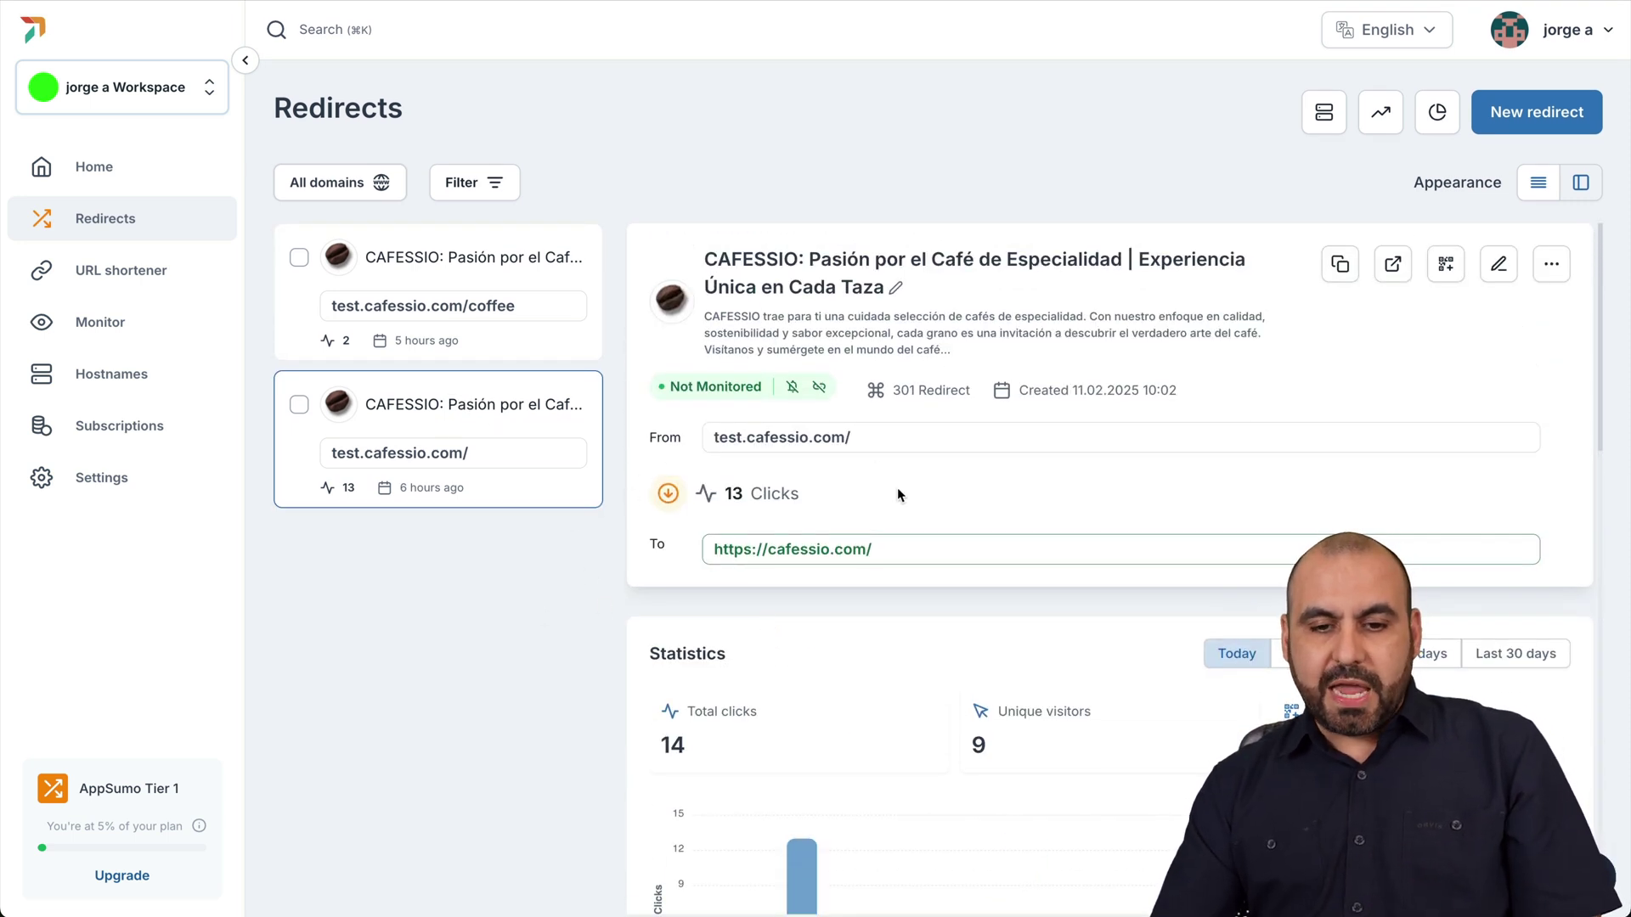
{"action": "scroll", "coordinate": [897, 487], "scroll_direction": "down", "scroll_amount": 4}
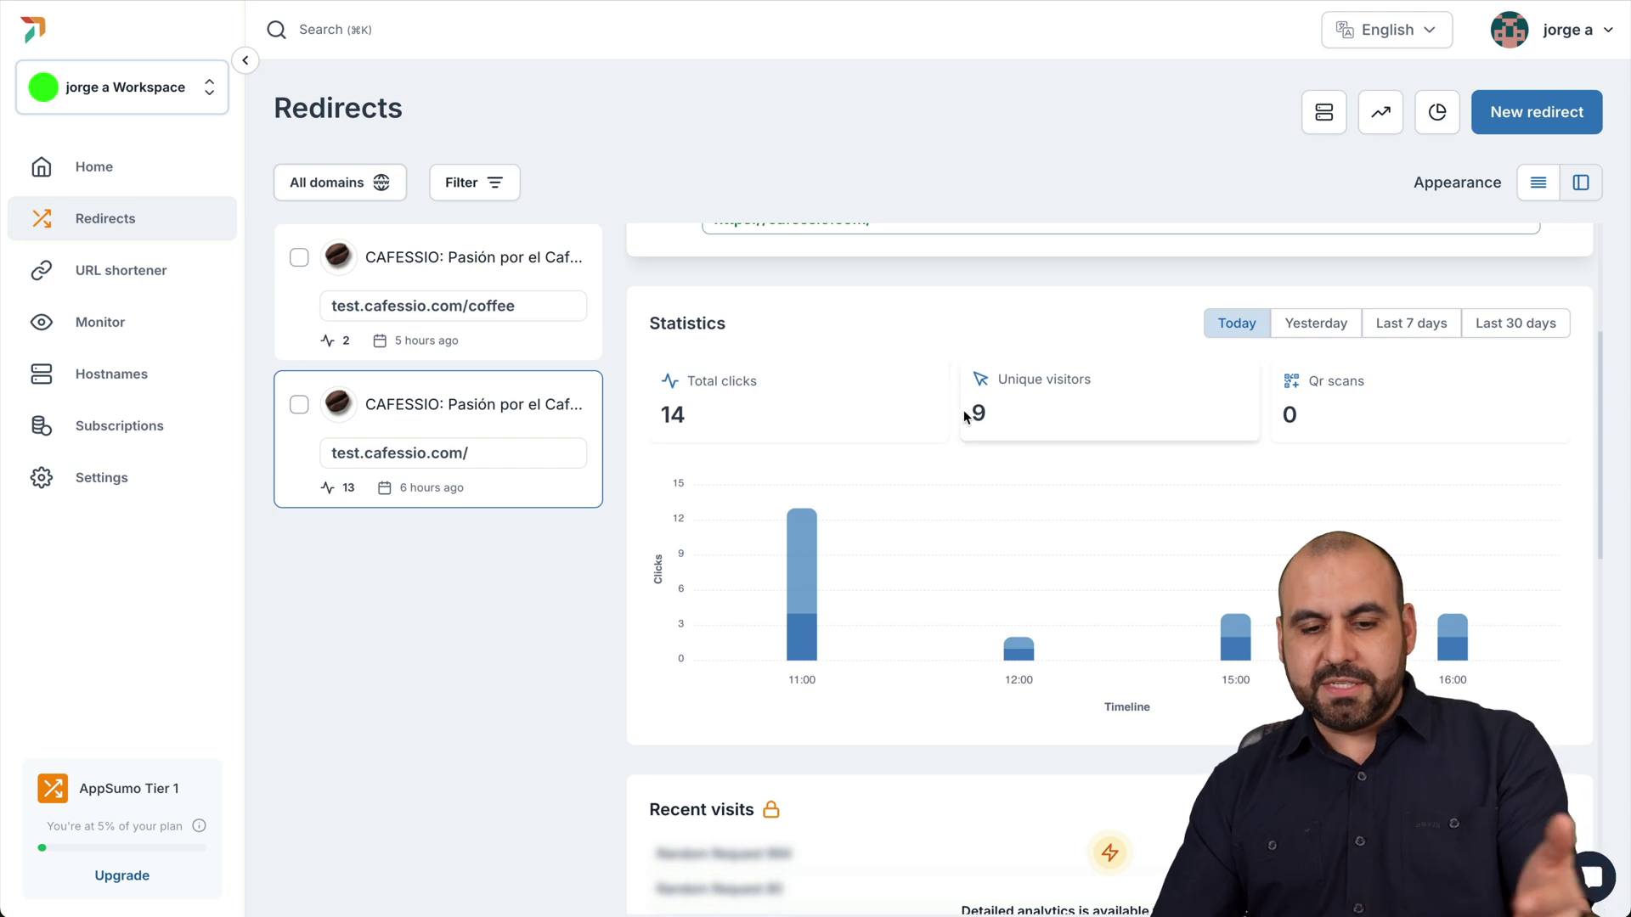
{"action": "scroll", "coordinate": [963, 409], "scroll_direction": "down", "scroll_amount": 2}
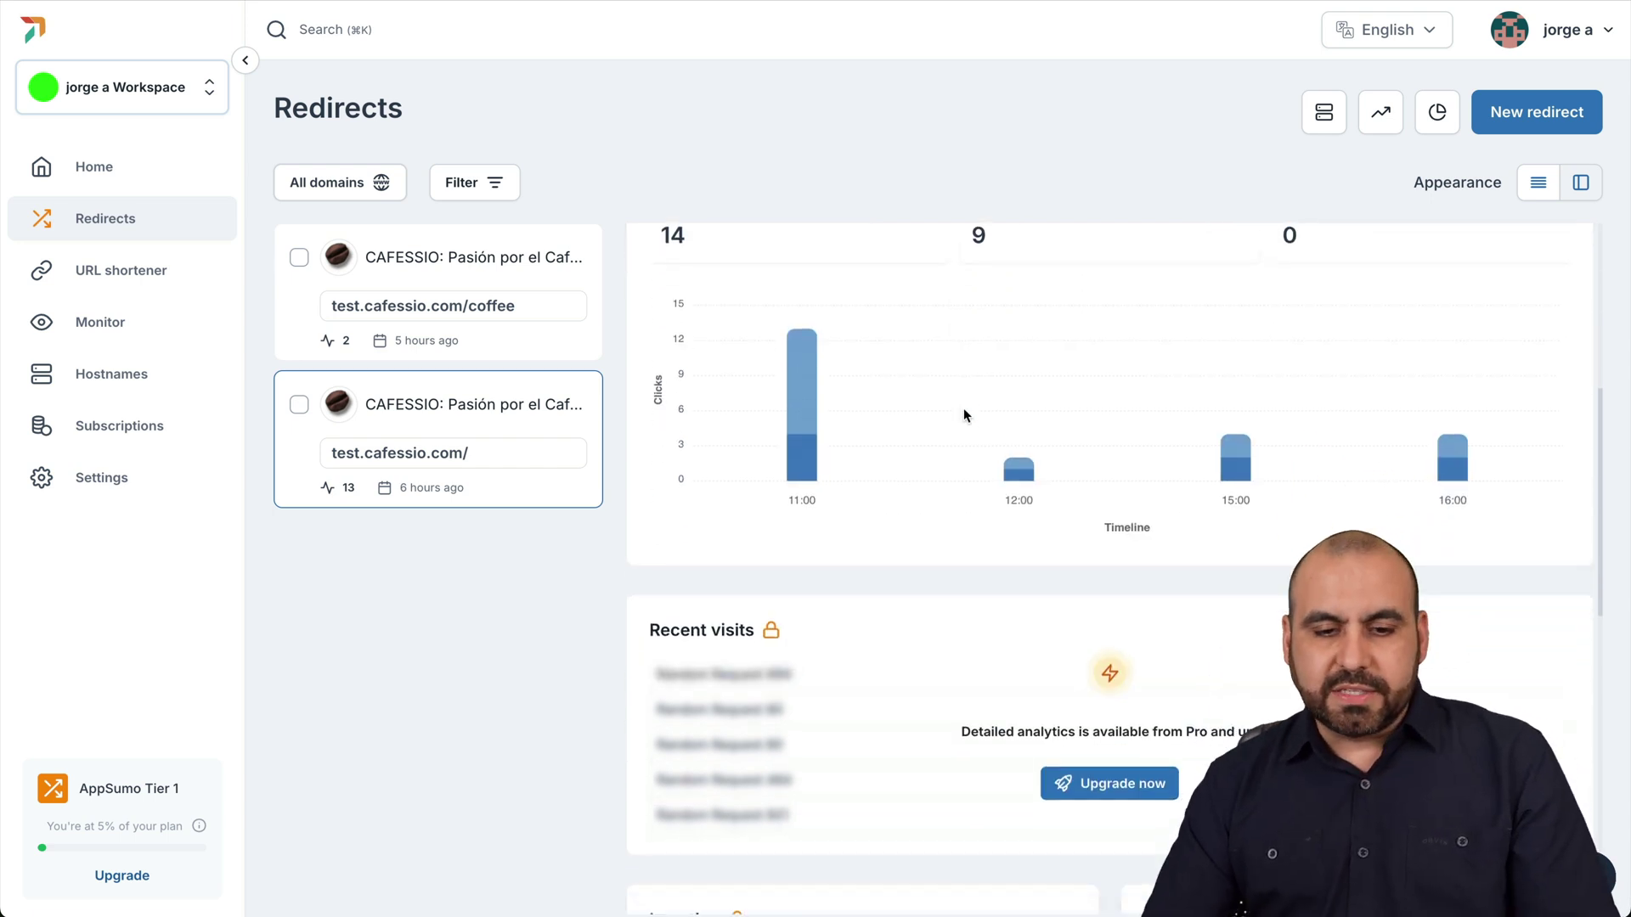
{"action": "scroll", "coordinate": [964, 407], "scroll_direction": "down", "scroll_amount": 3}
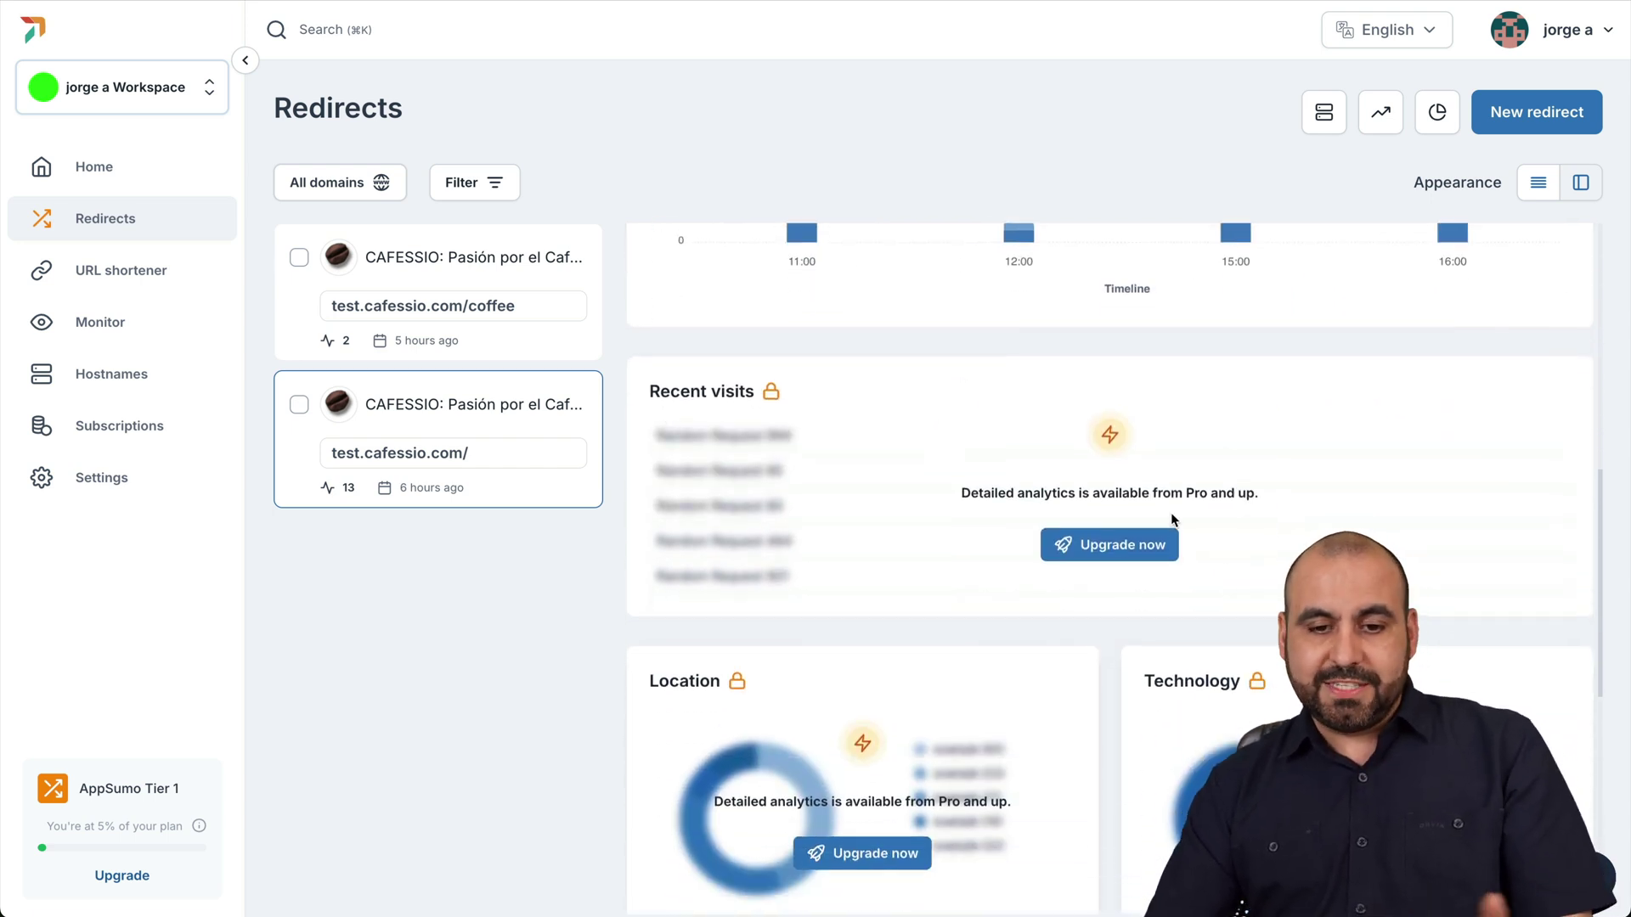
{"action": "scroll", "coordinate": [1104, 578], "scroll_direction": "down", "scroll_amount": 3}
{"action": "scroll", "coordinate": [1198, 543], "scroll_direction": "down", "scroll_amount": 2}
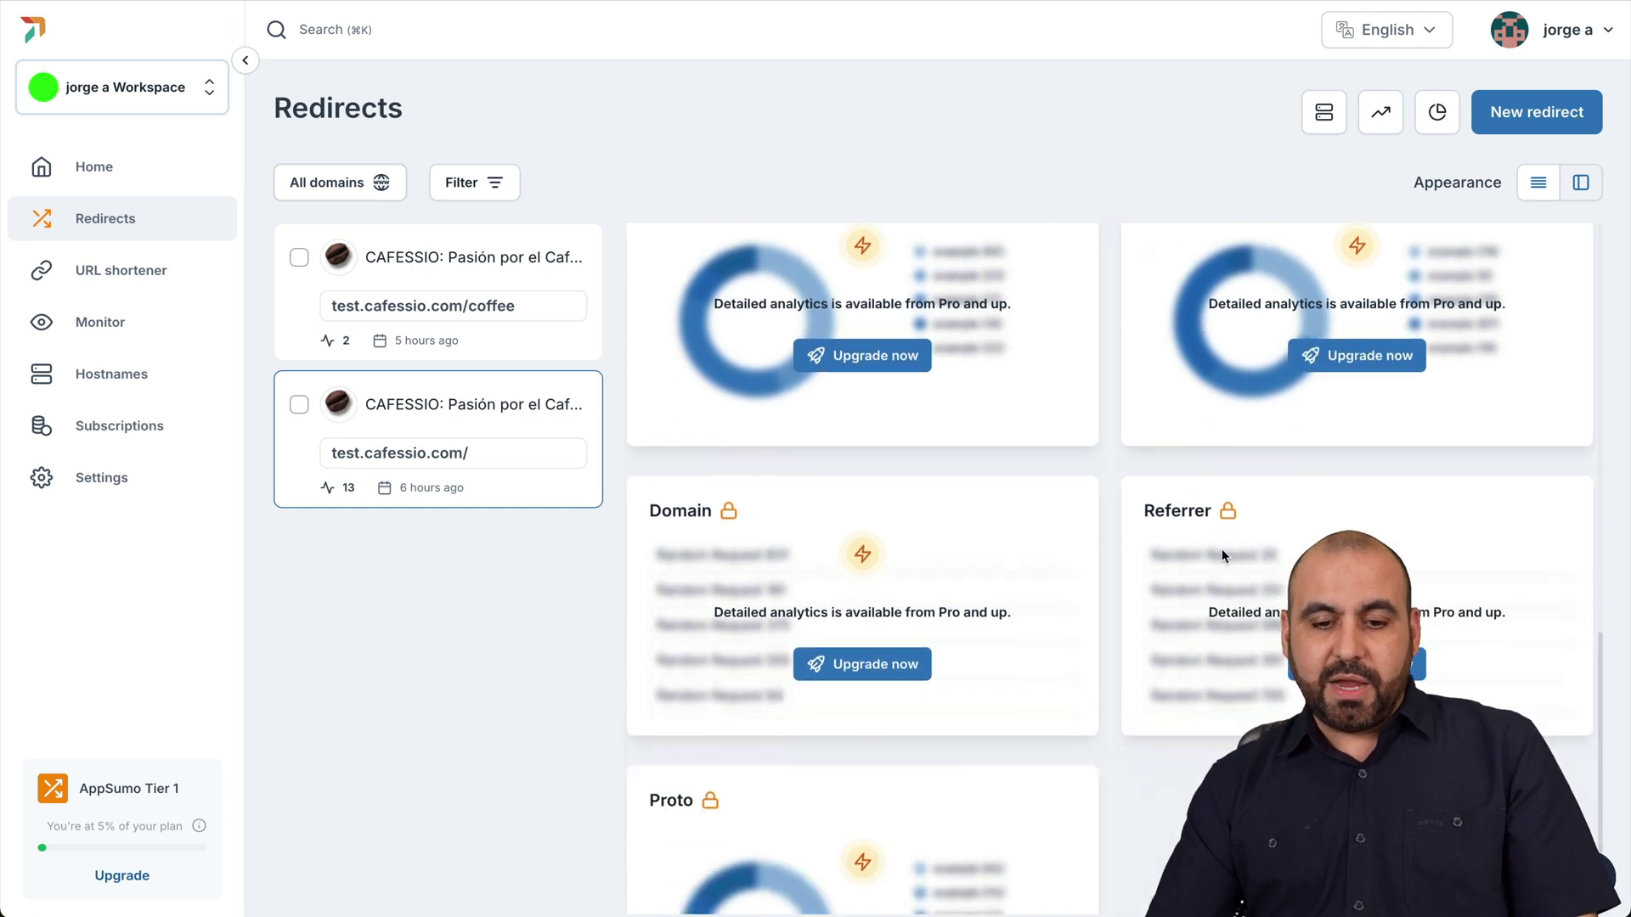
{"action": "scroll", "coordinate": [1221, 544], "scroll_direction": "down", "scroll_amount": 2}
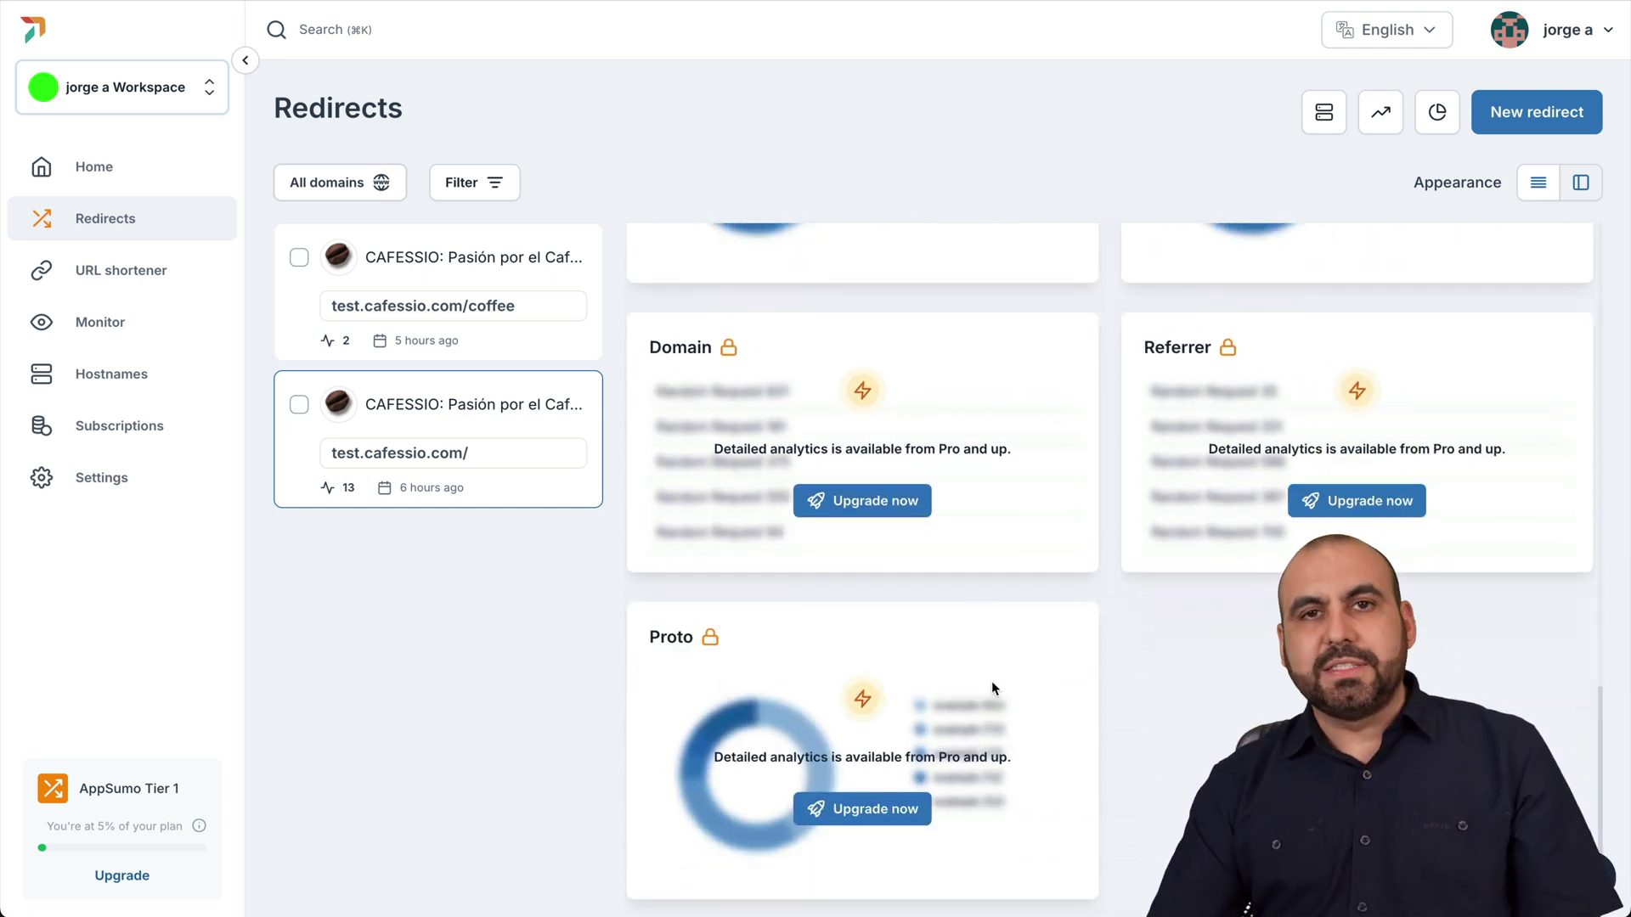
{"action": "scroll", "coordinate": [991, 680], "scroll_direction": "up", "scroll_amount": 6}
{"action": "scroll", "coordinate": [991, 681], "scroll_direction": "up", "scroll_amount": 3}
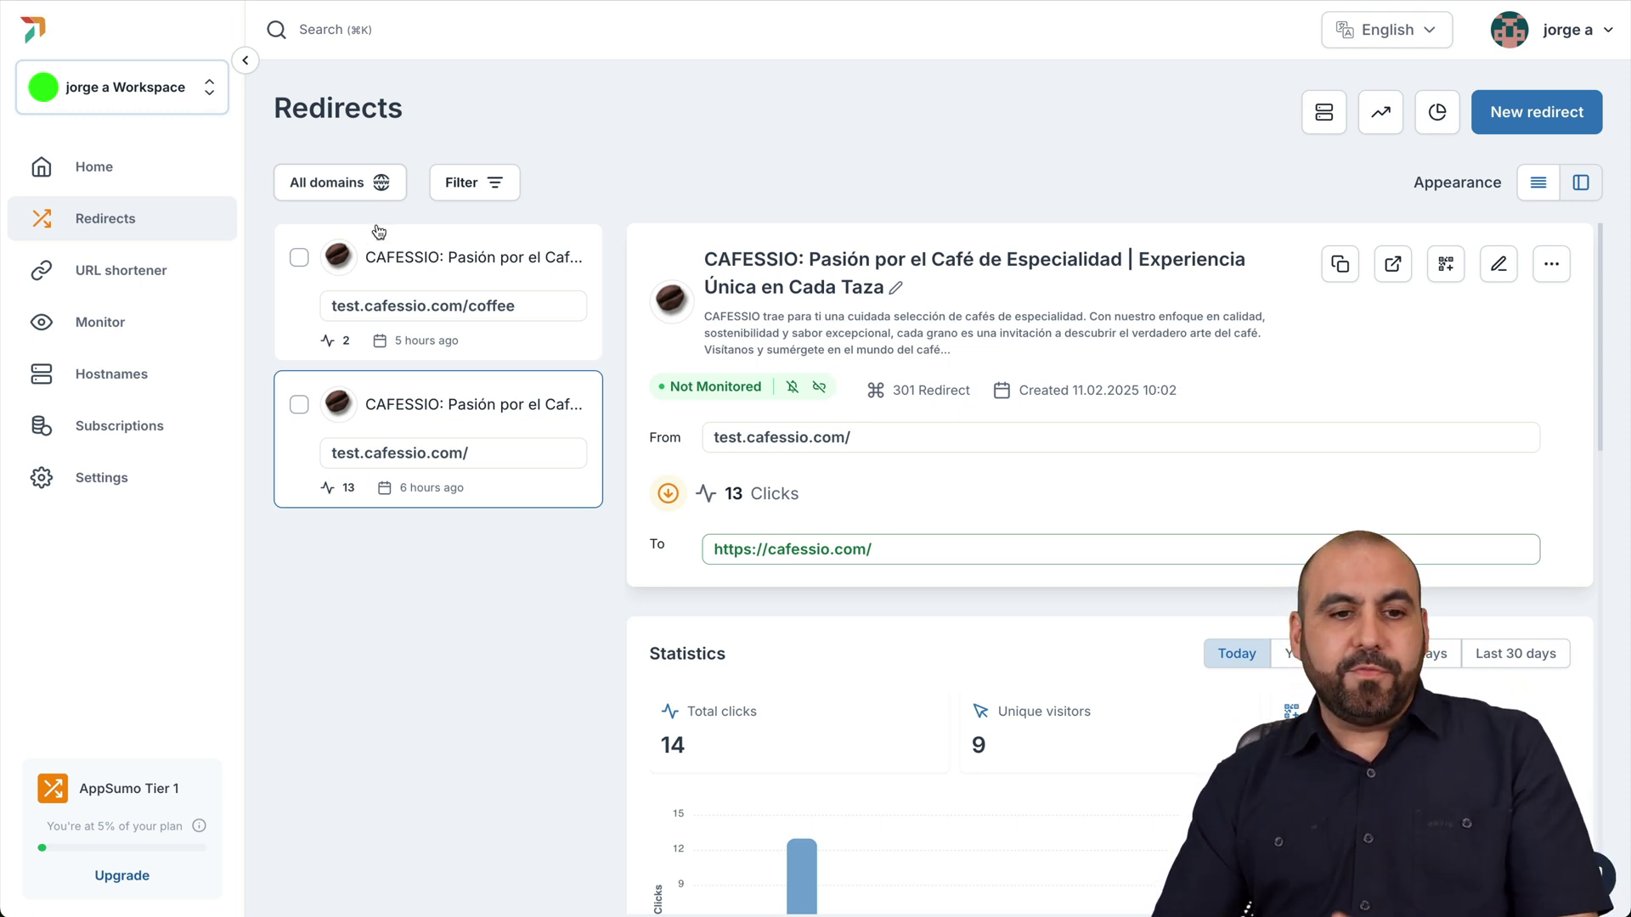
{"action": "left_click", "coordinate": [367, 186]}
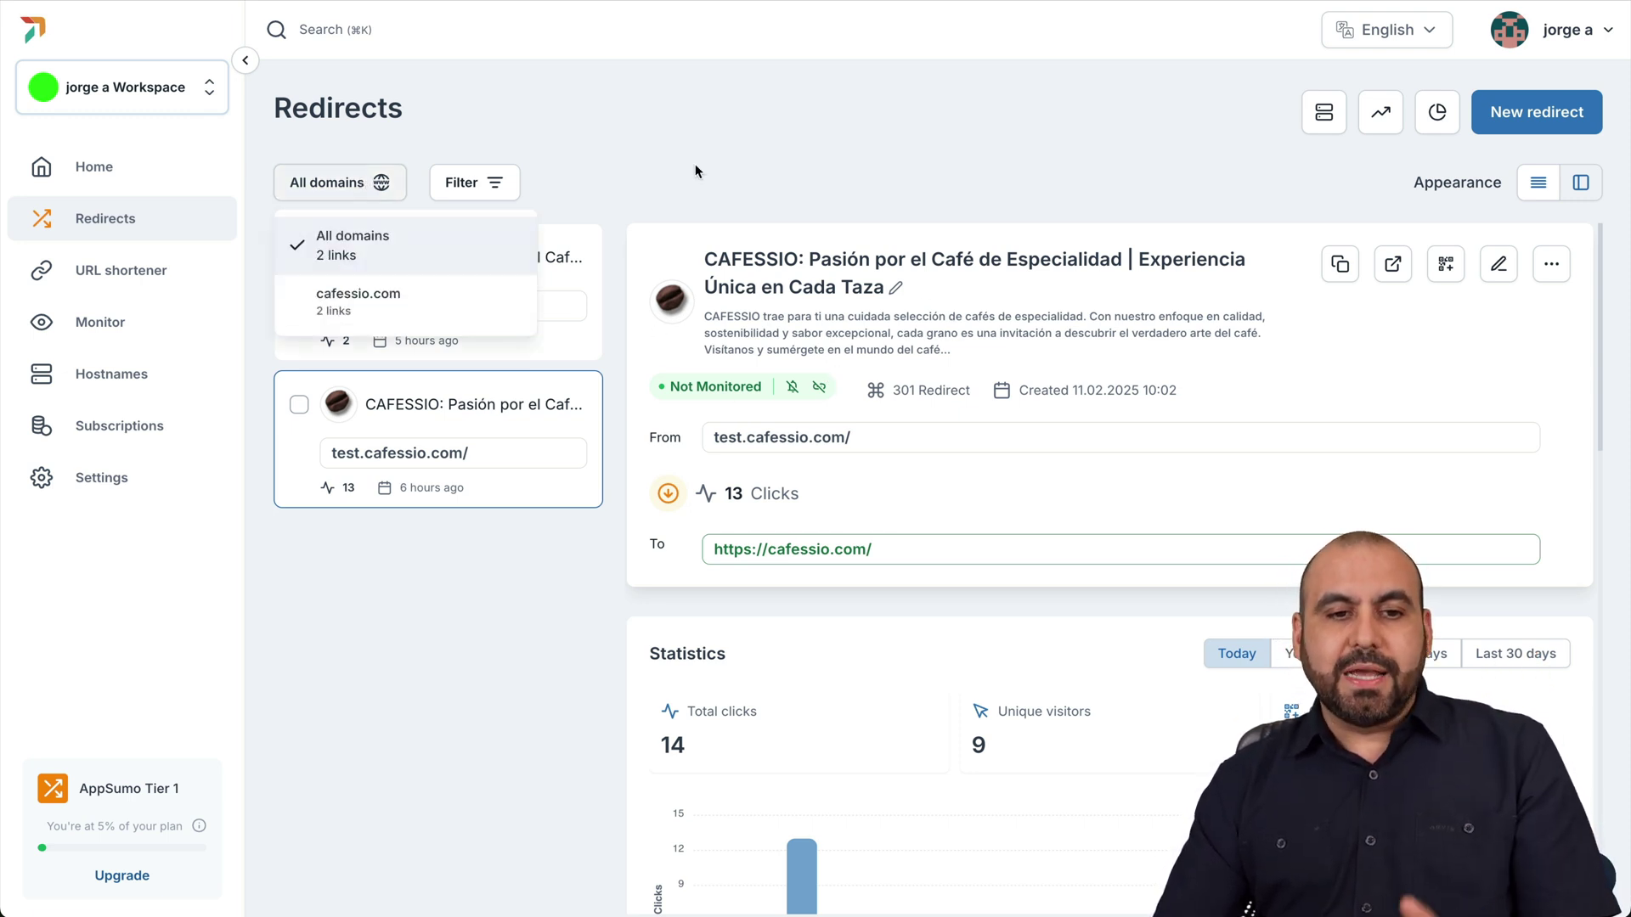
{"action": "left_click", "coordinate": [719, 180]}
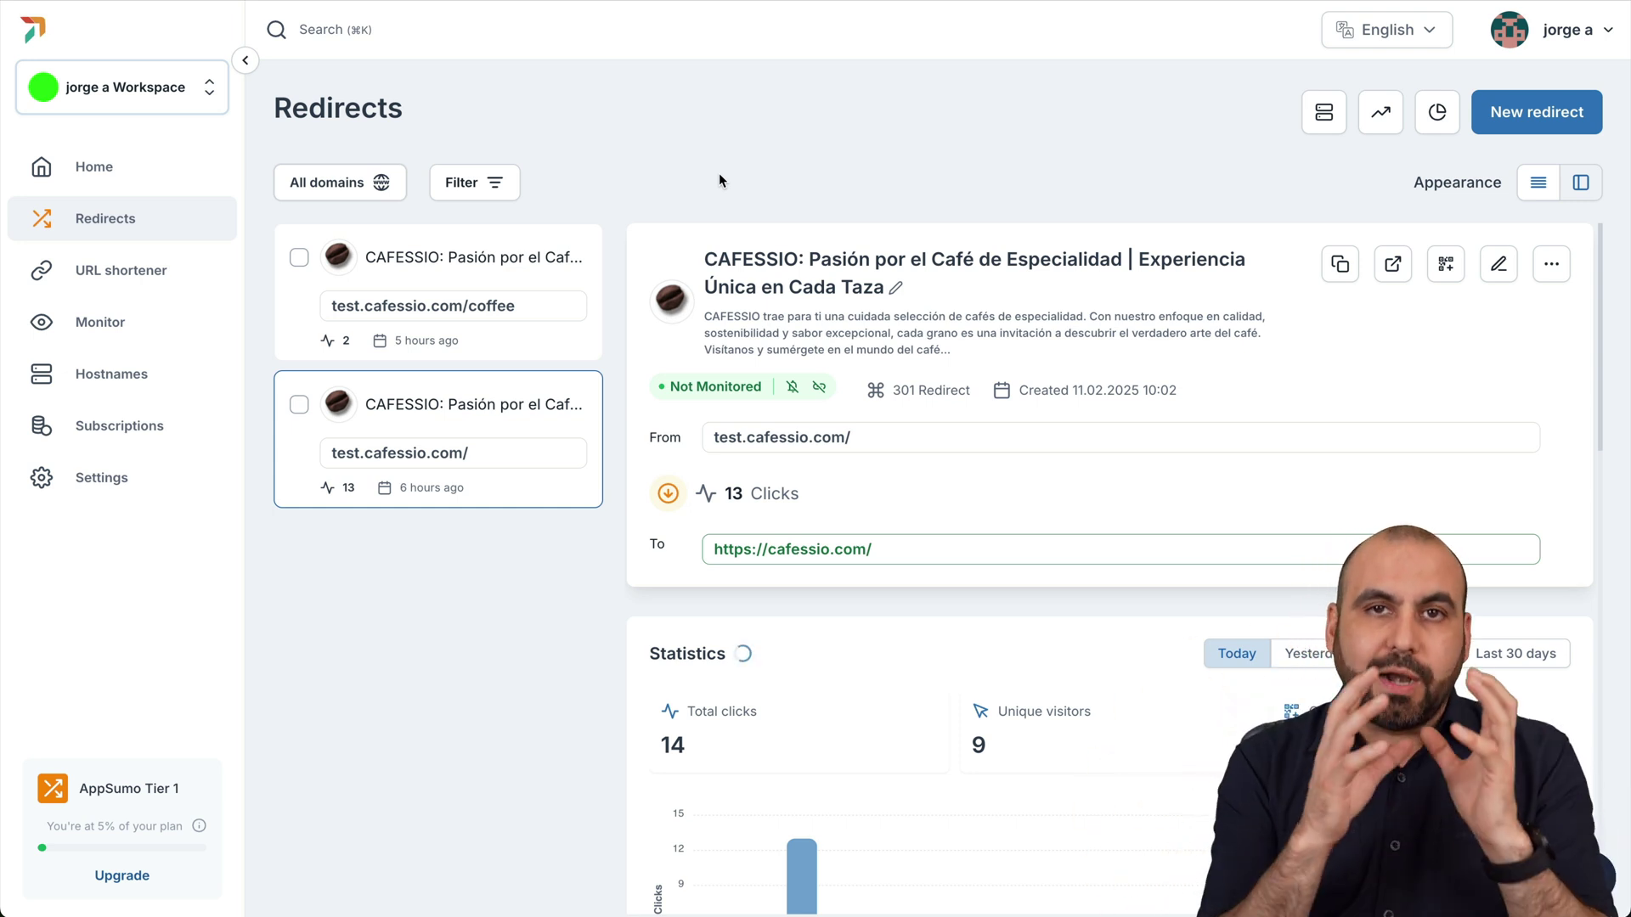
{"action": "left_click", "coordinate": [136, 273]}
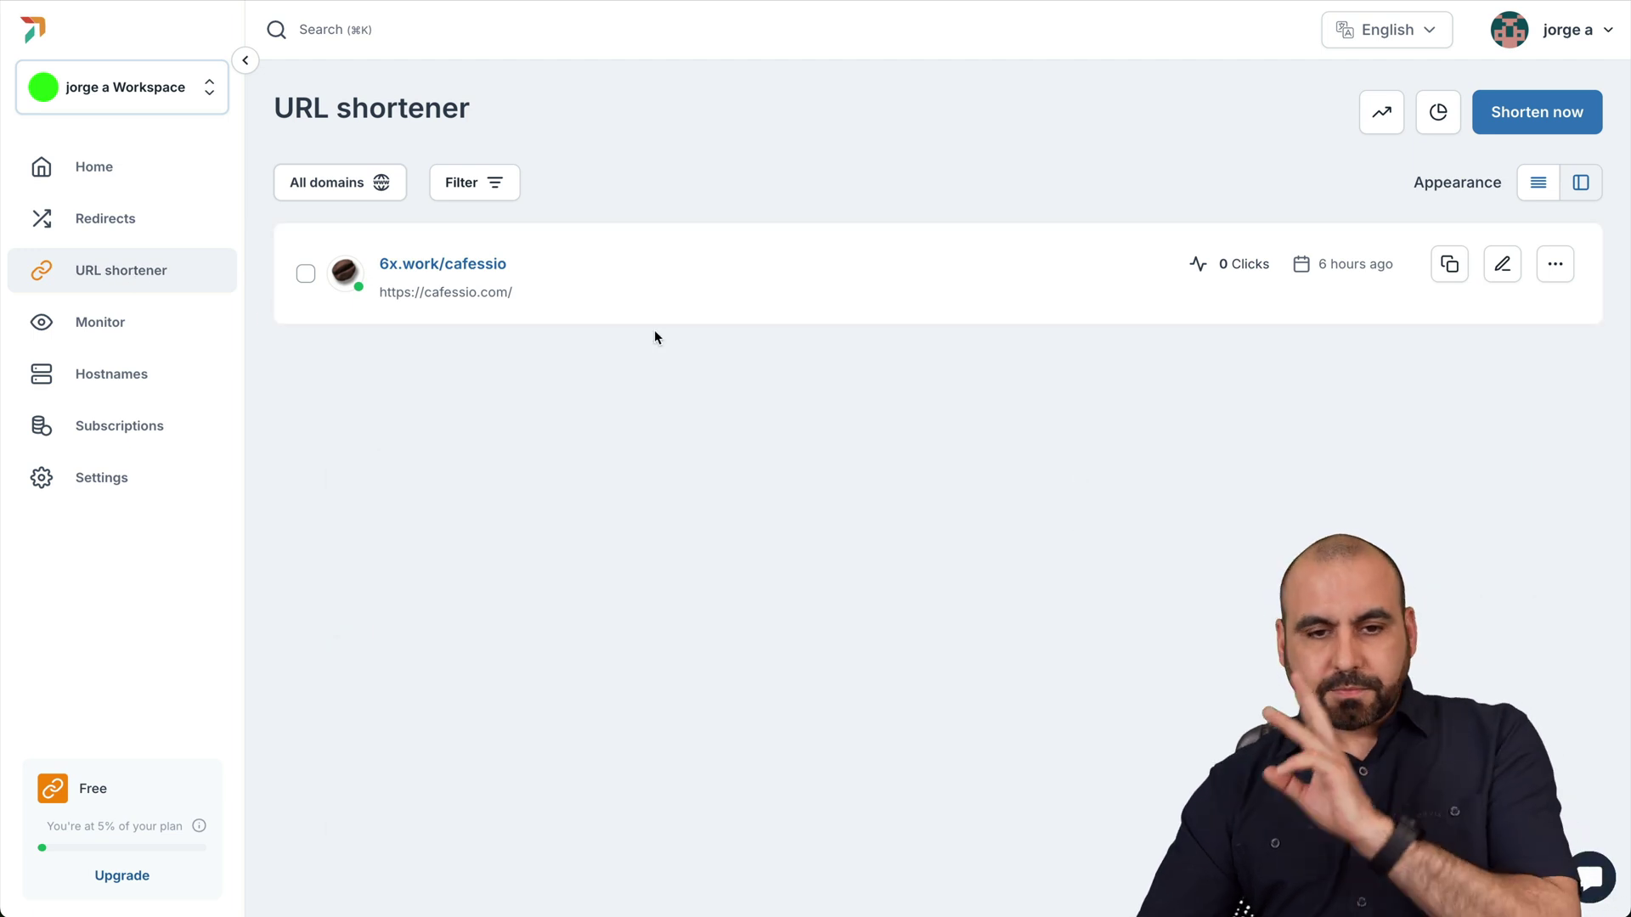
{"action": "left_click", "coordinate": [456, 264]}
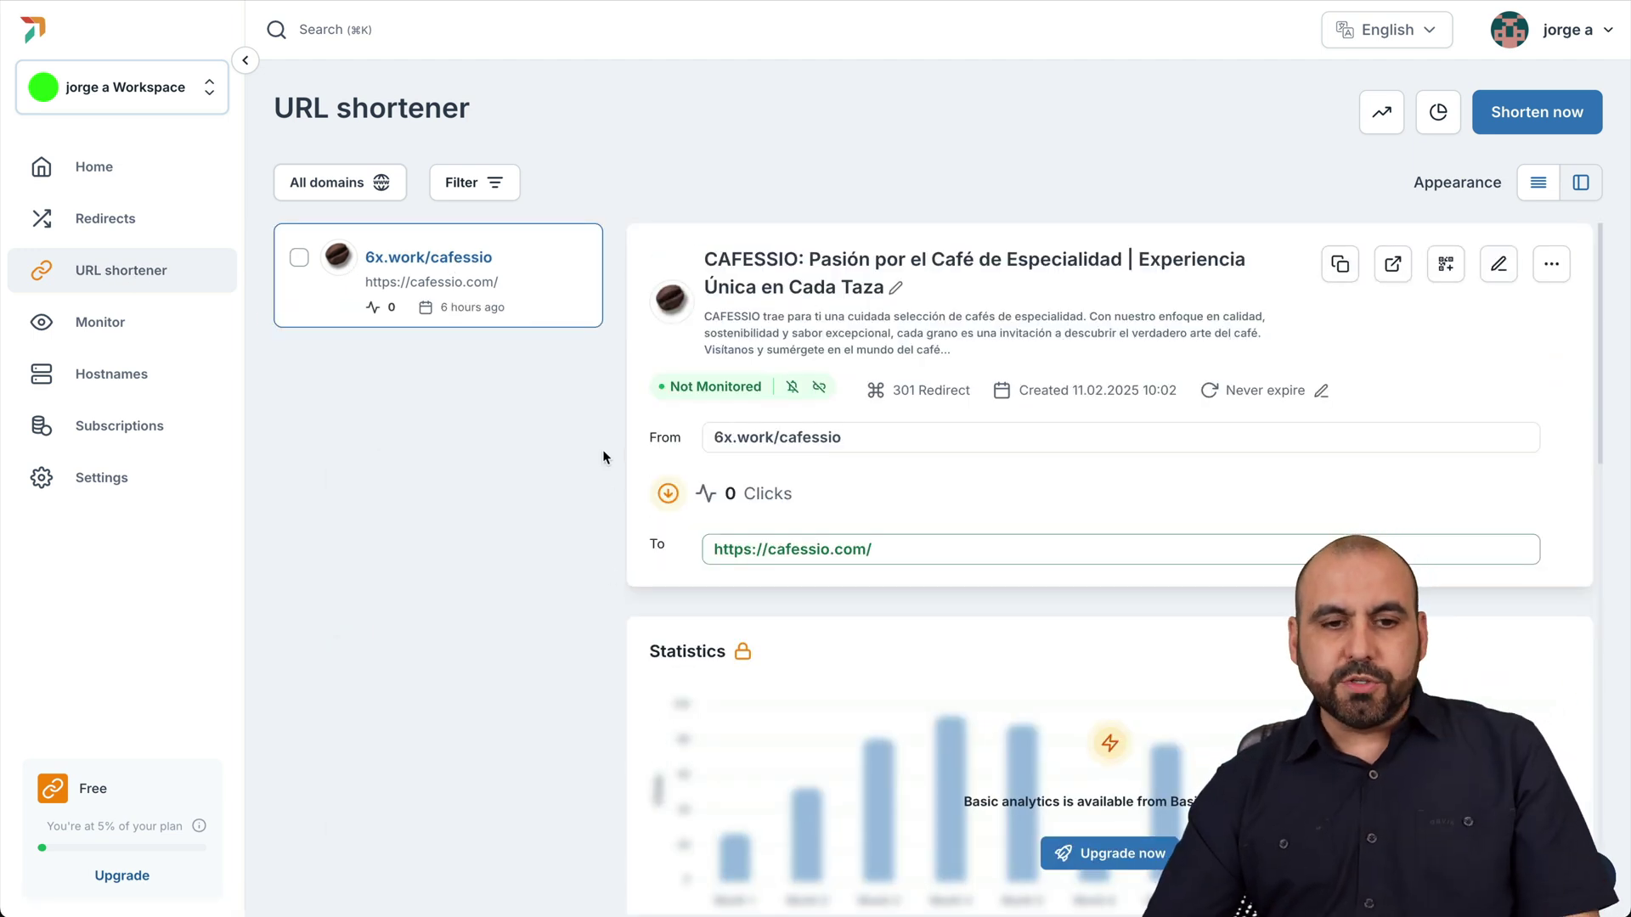
{"action": "left_click_drag", "start_coordinate": [715, 438], "coordinate": [941, 444]}
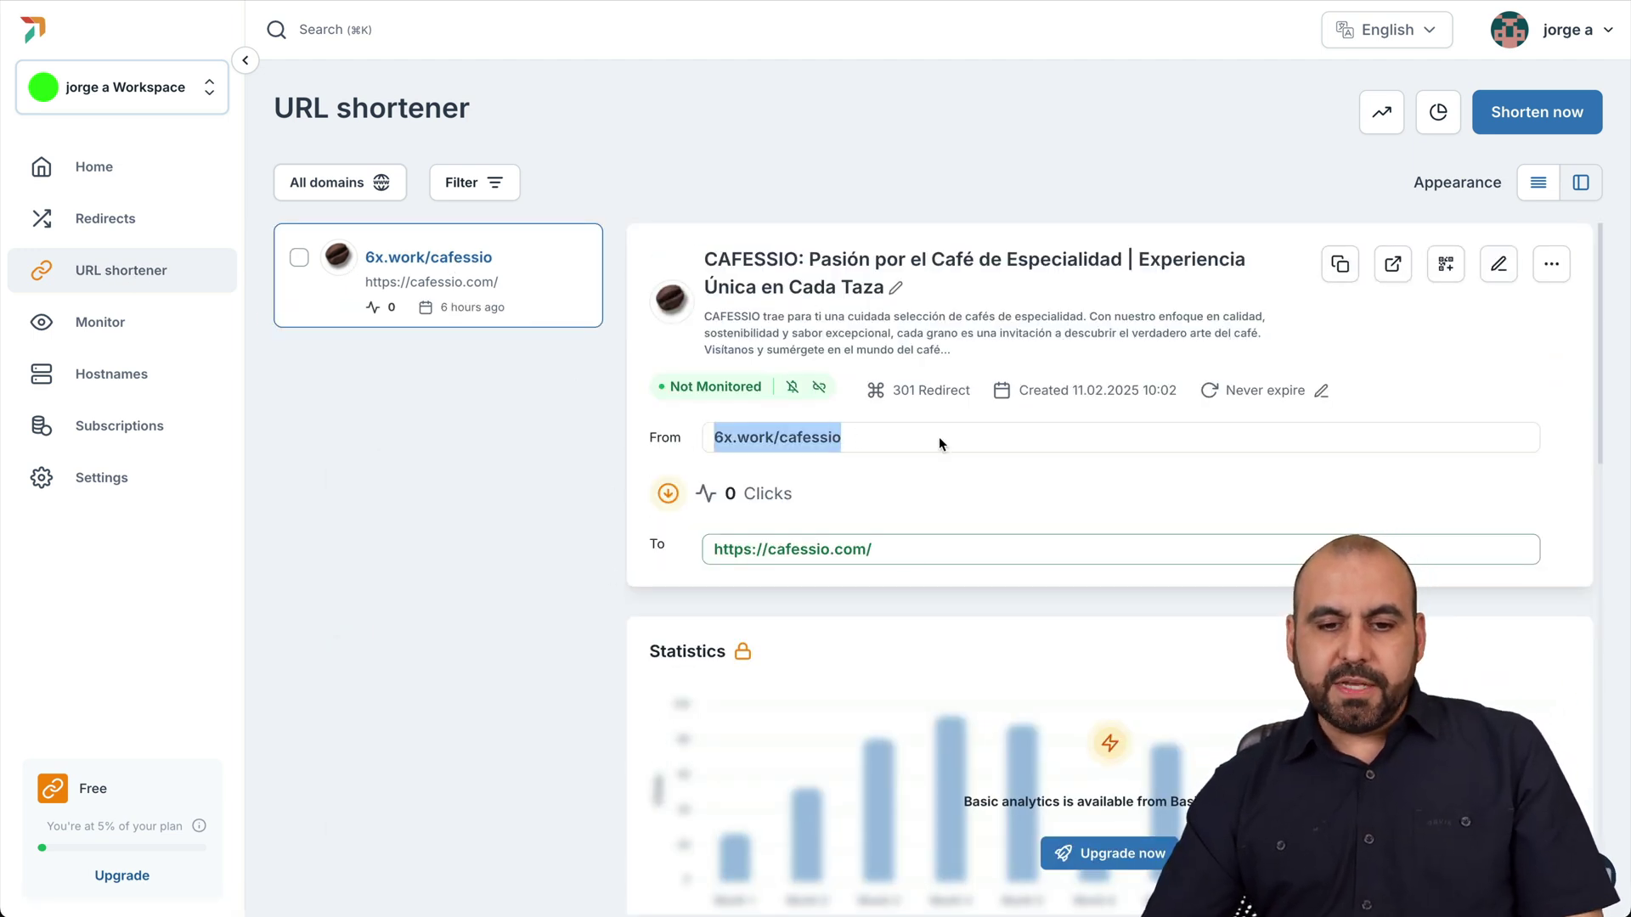
{"action": "left_click", "coordinate": [1554, 116]}
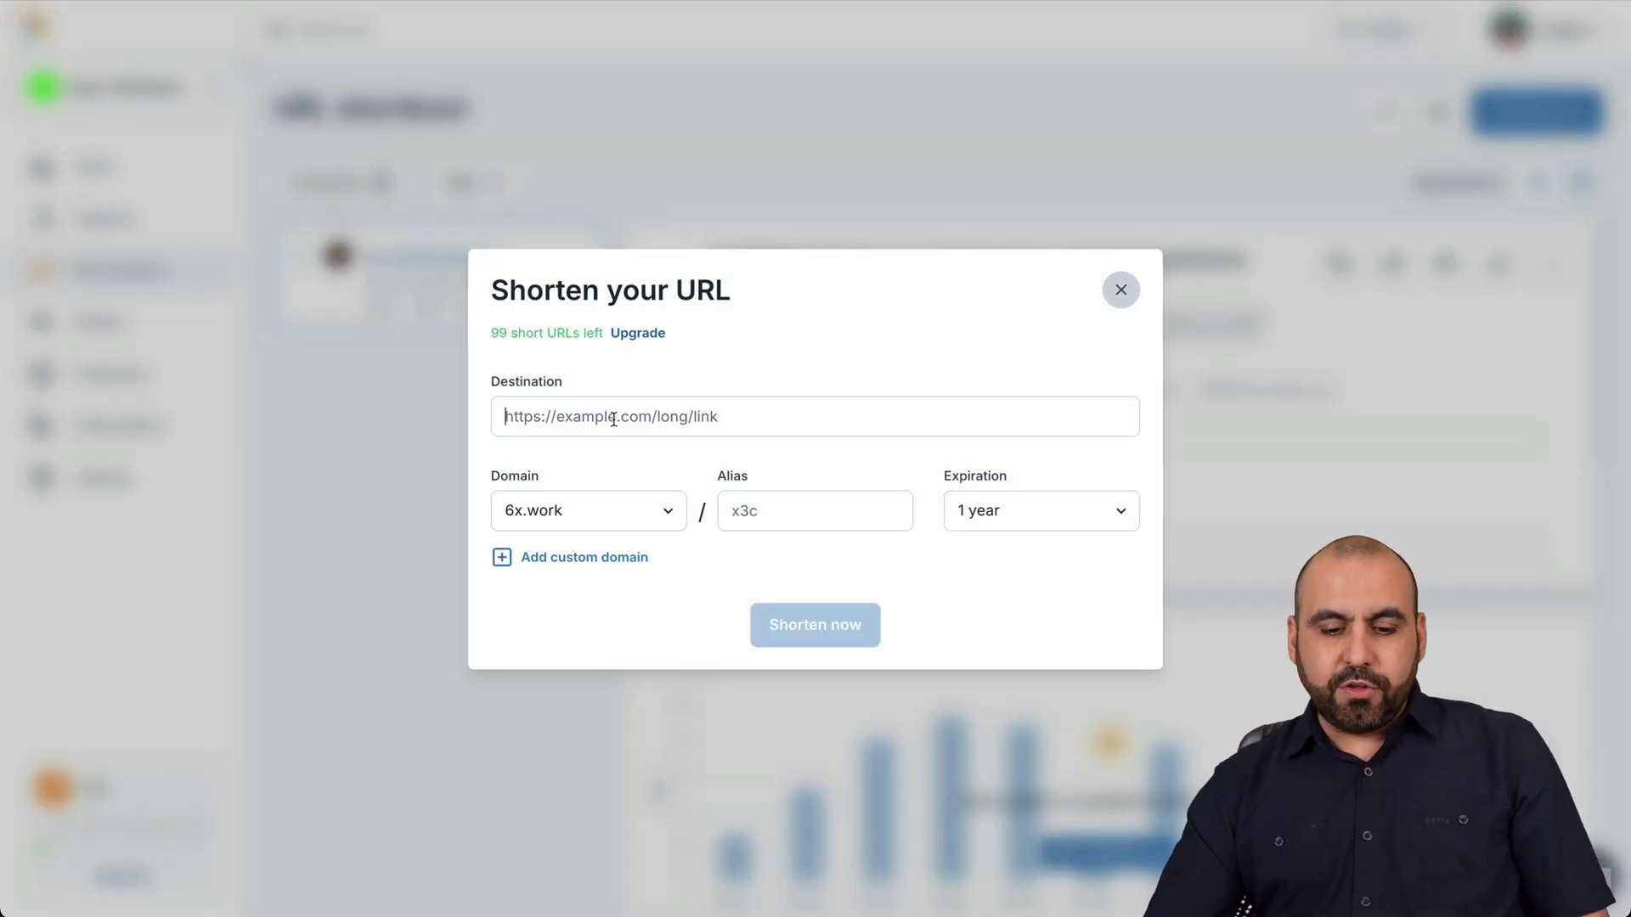
{"action": "type", "text": "https://test.cafessio.com/coffee"}
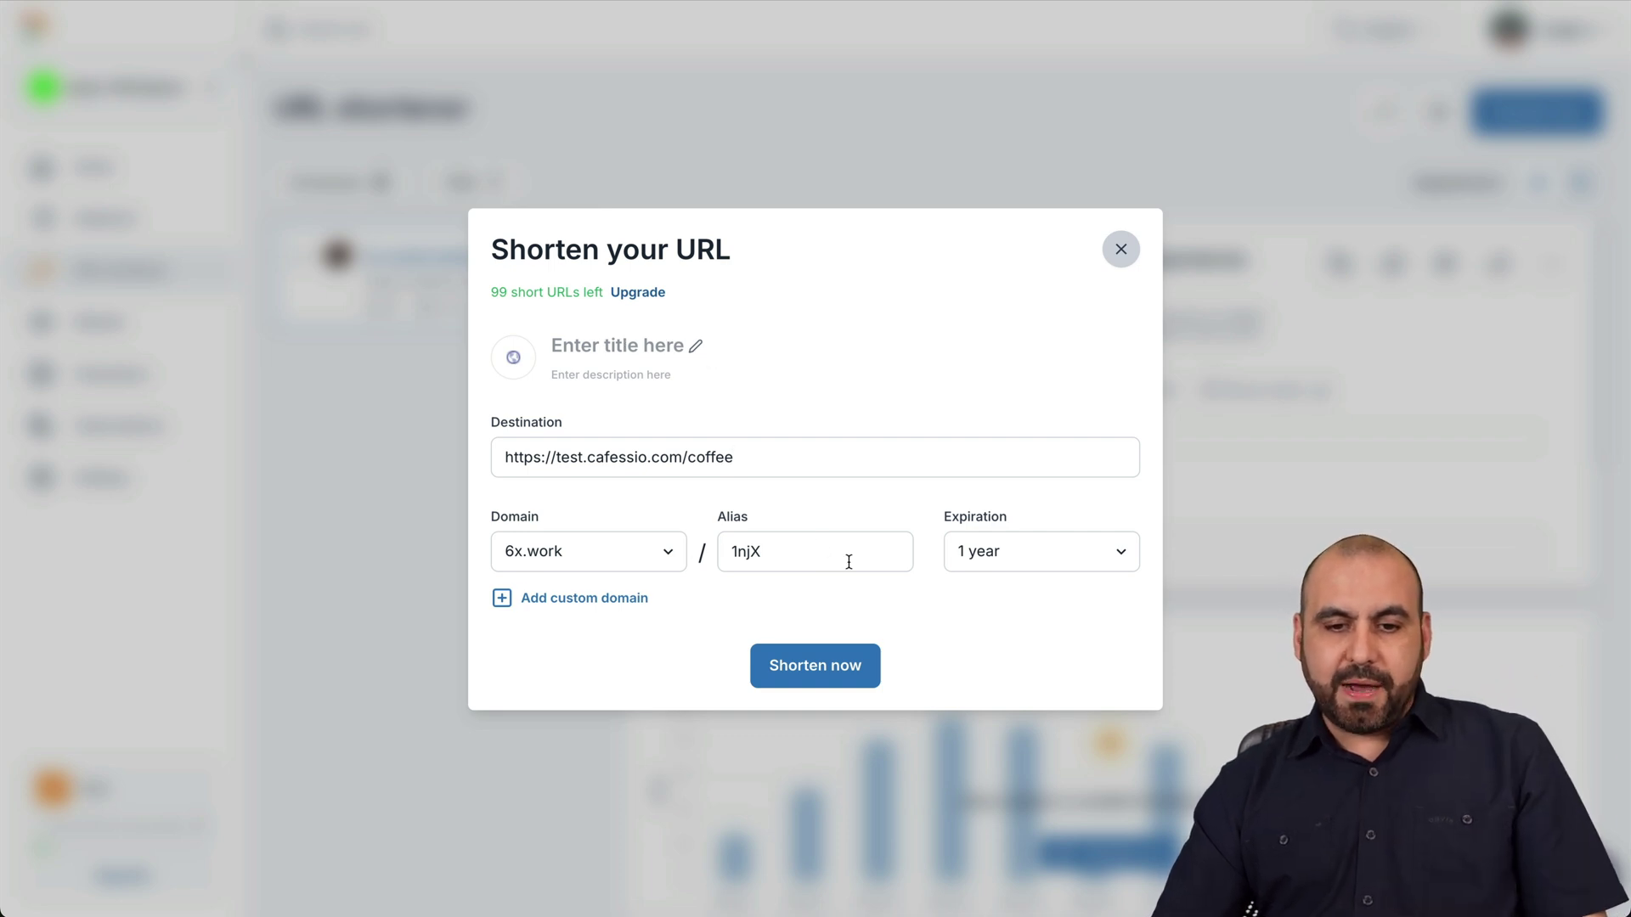
Step: Set the 1njX alias link's expiration to Permanent and create the short link
{"action": "double_click", "coordinate": [813, 541]}
{"action": "left_click", "coordinate": [1021, 557]}
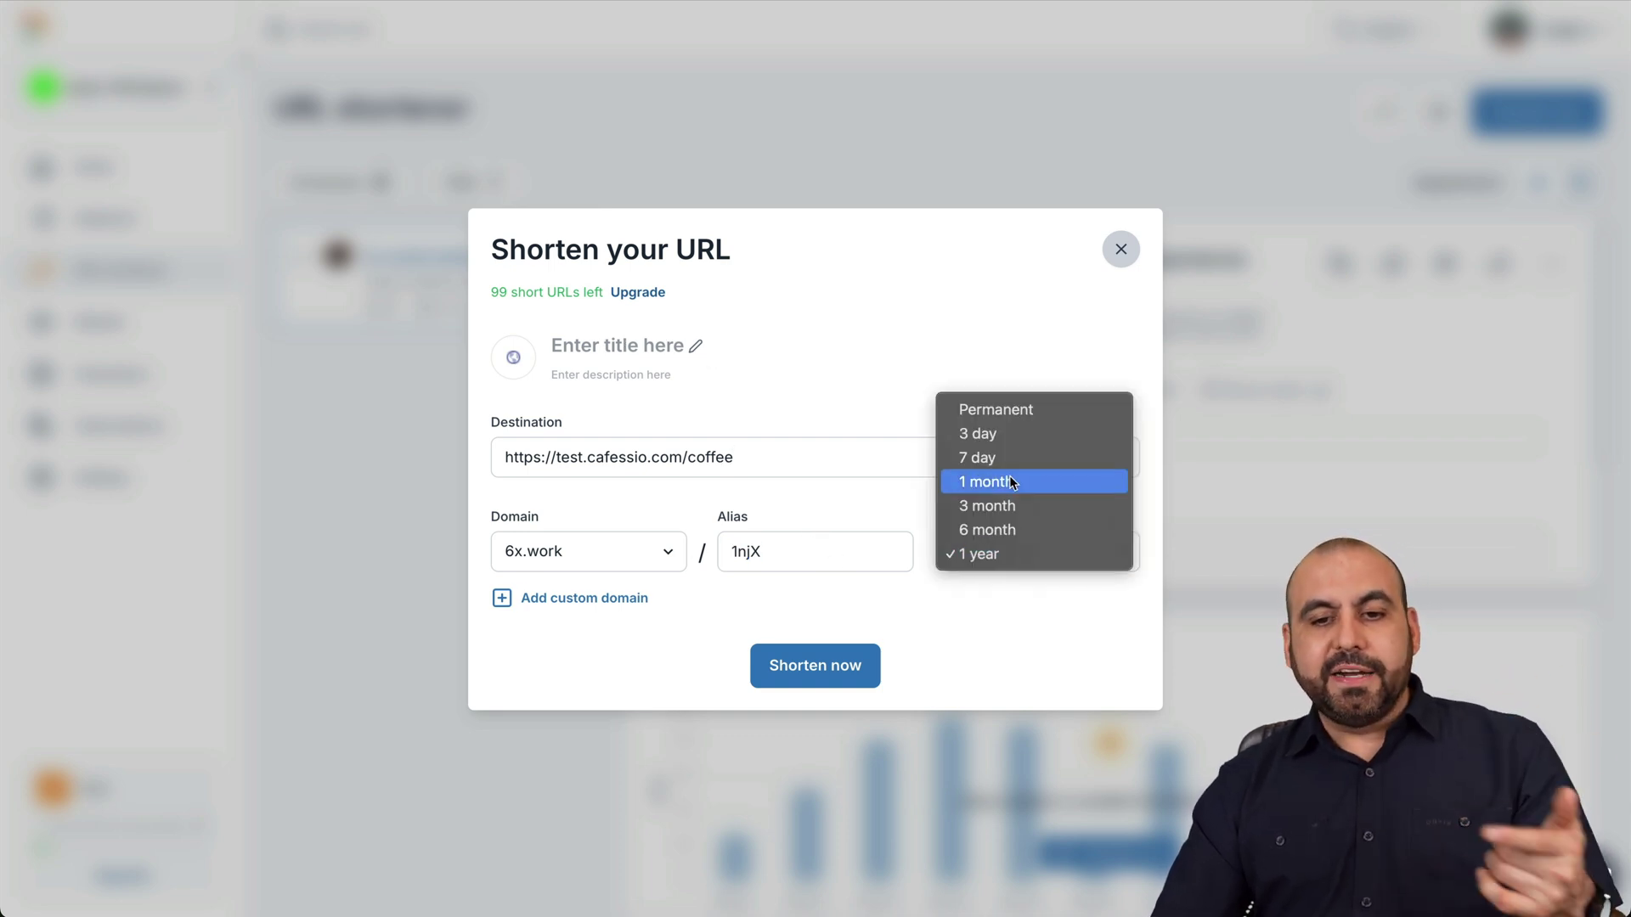
{"action": "left_click", "coordinate": [1030, 410]}
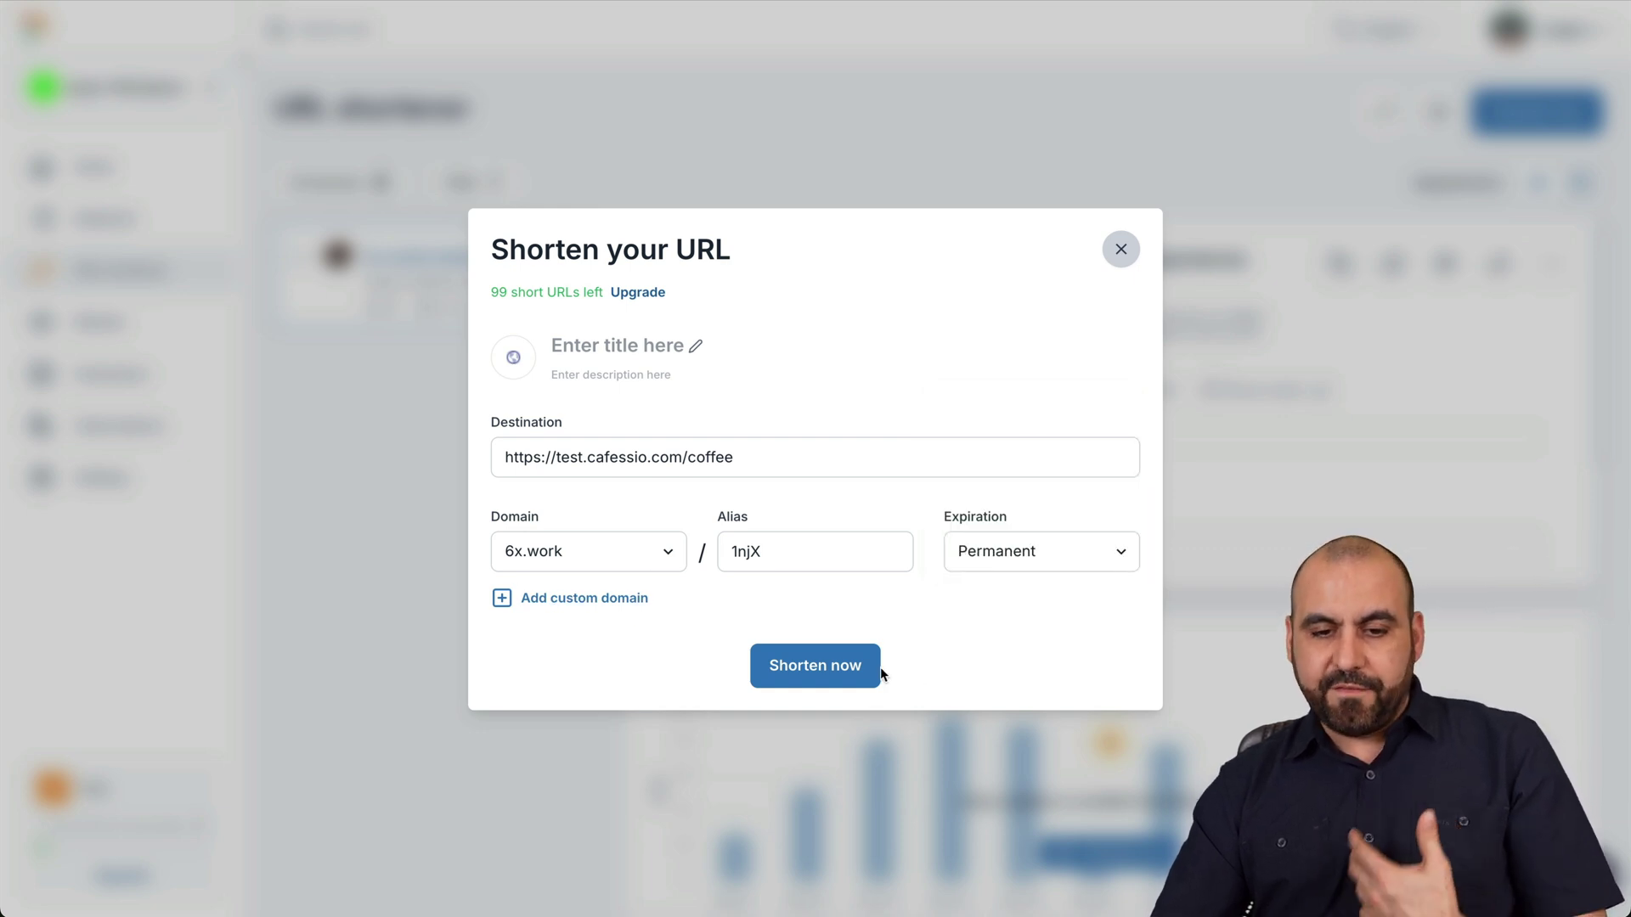
{"action": "left_click", "coordinate": [852, 666]}
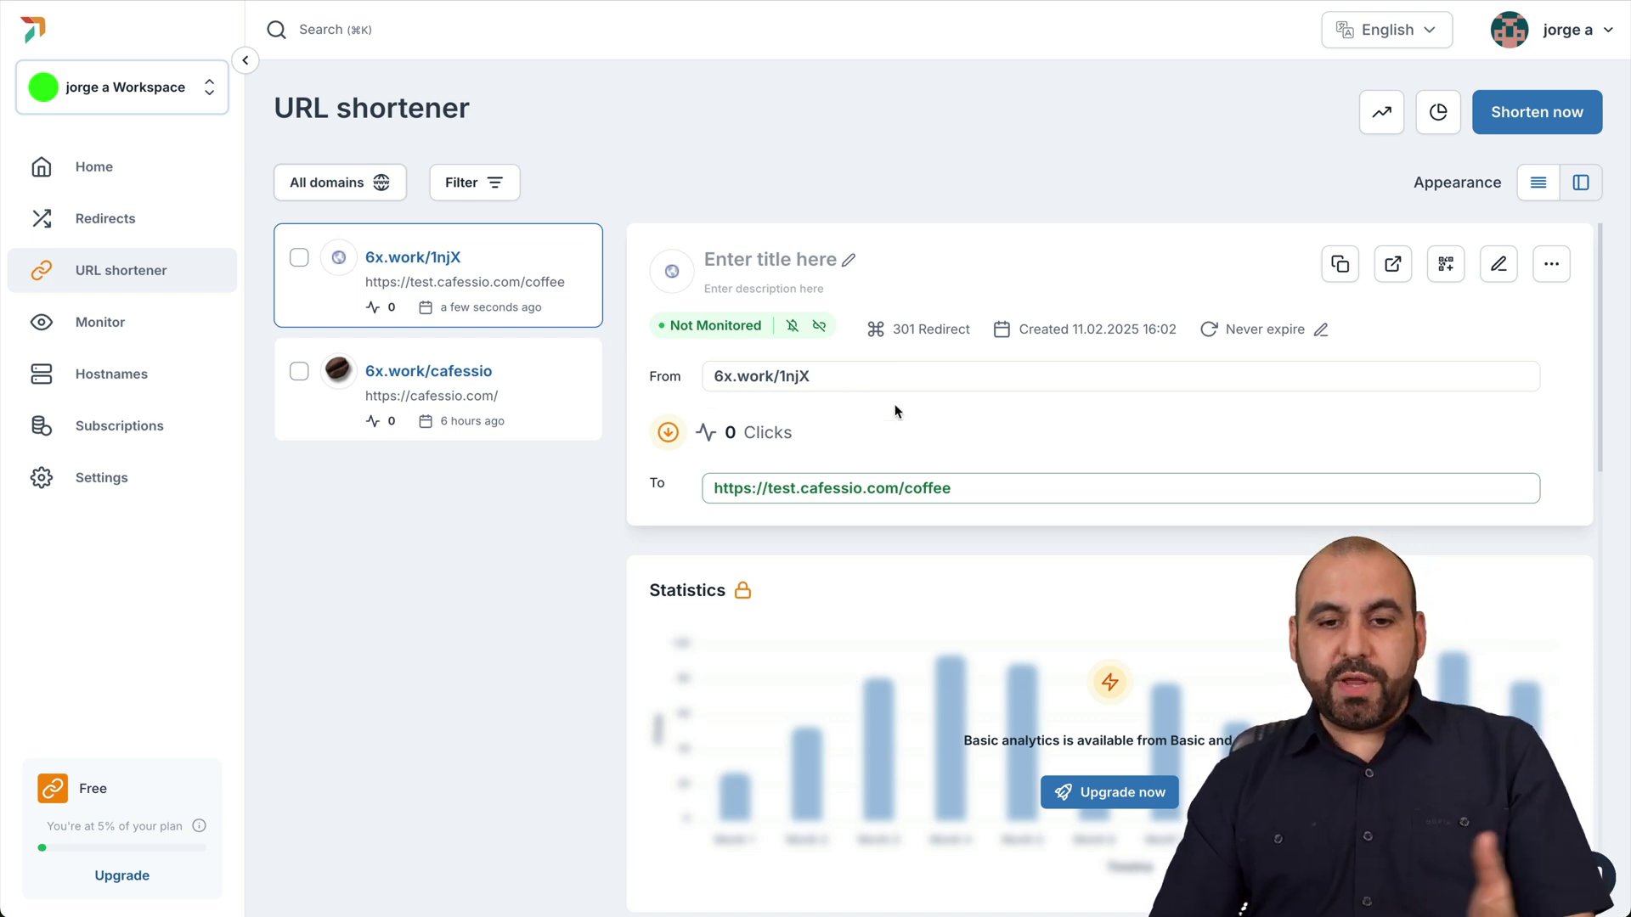
Step: Display the 6x.work/1njX QR code, then start a new monitor from the Monitor section
{"action": "left_click", "coordinate": [1447, 265]}
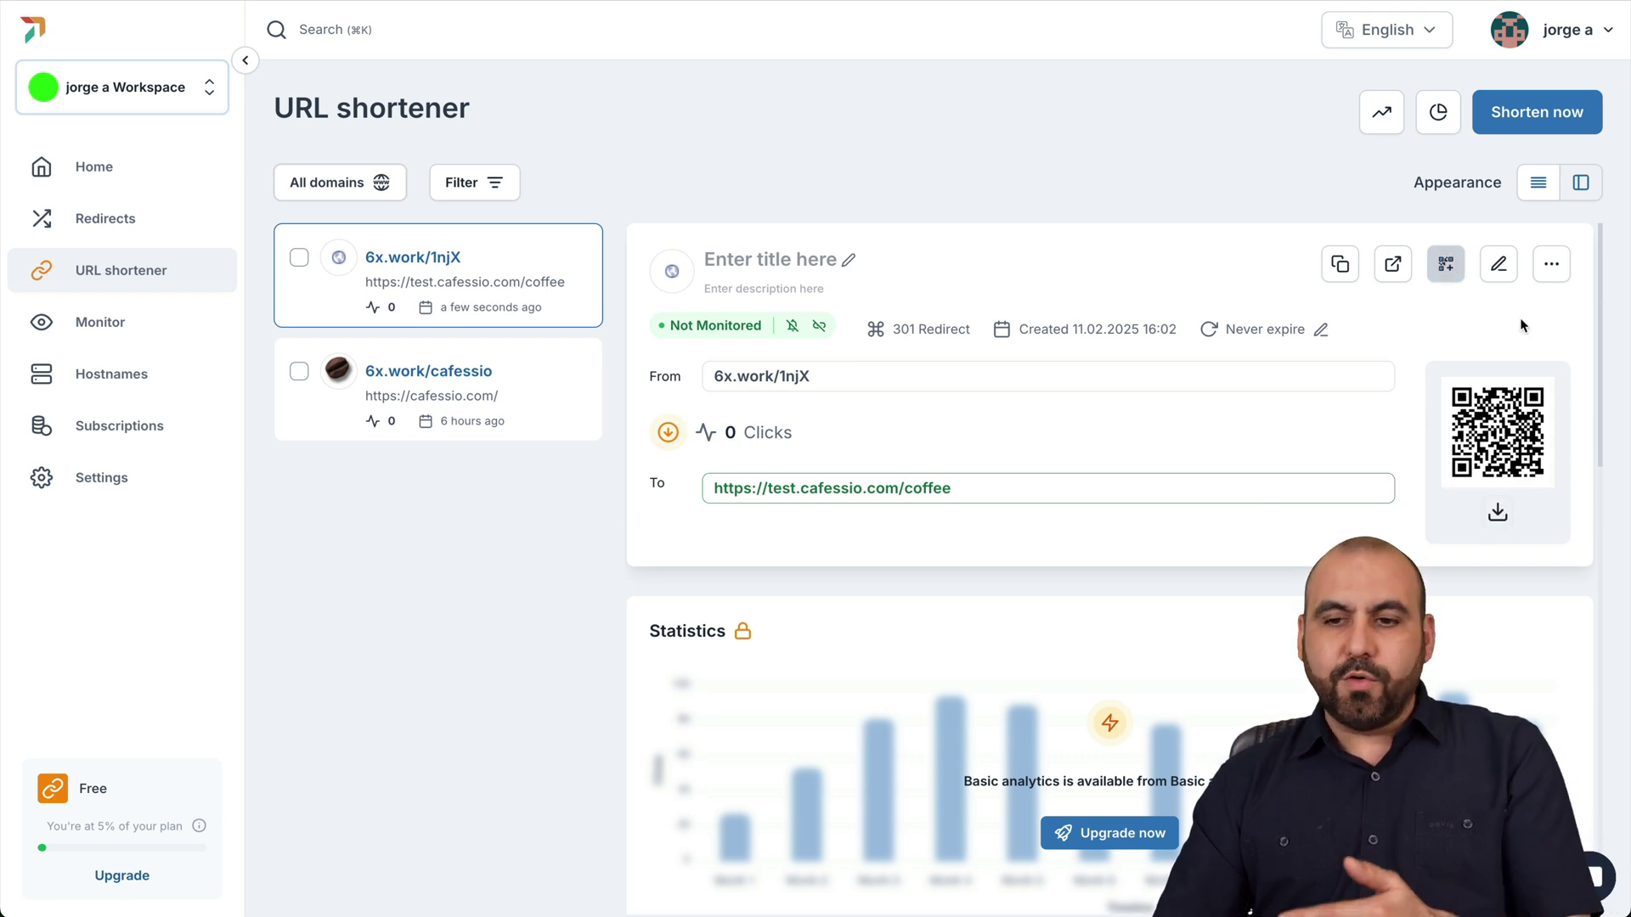
{"action": "left_click", "coordinate": [1542, 270]}
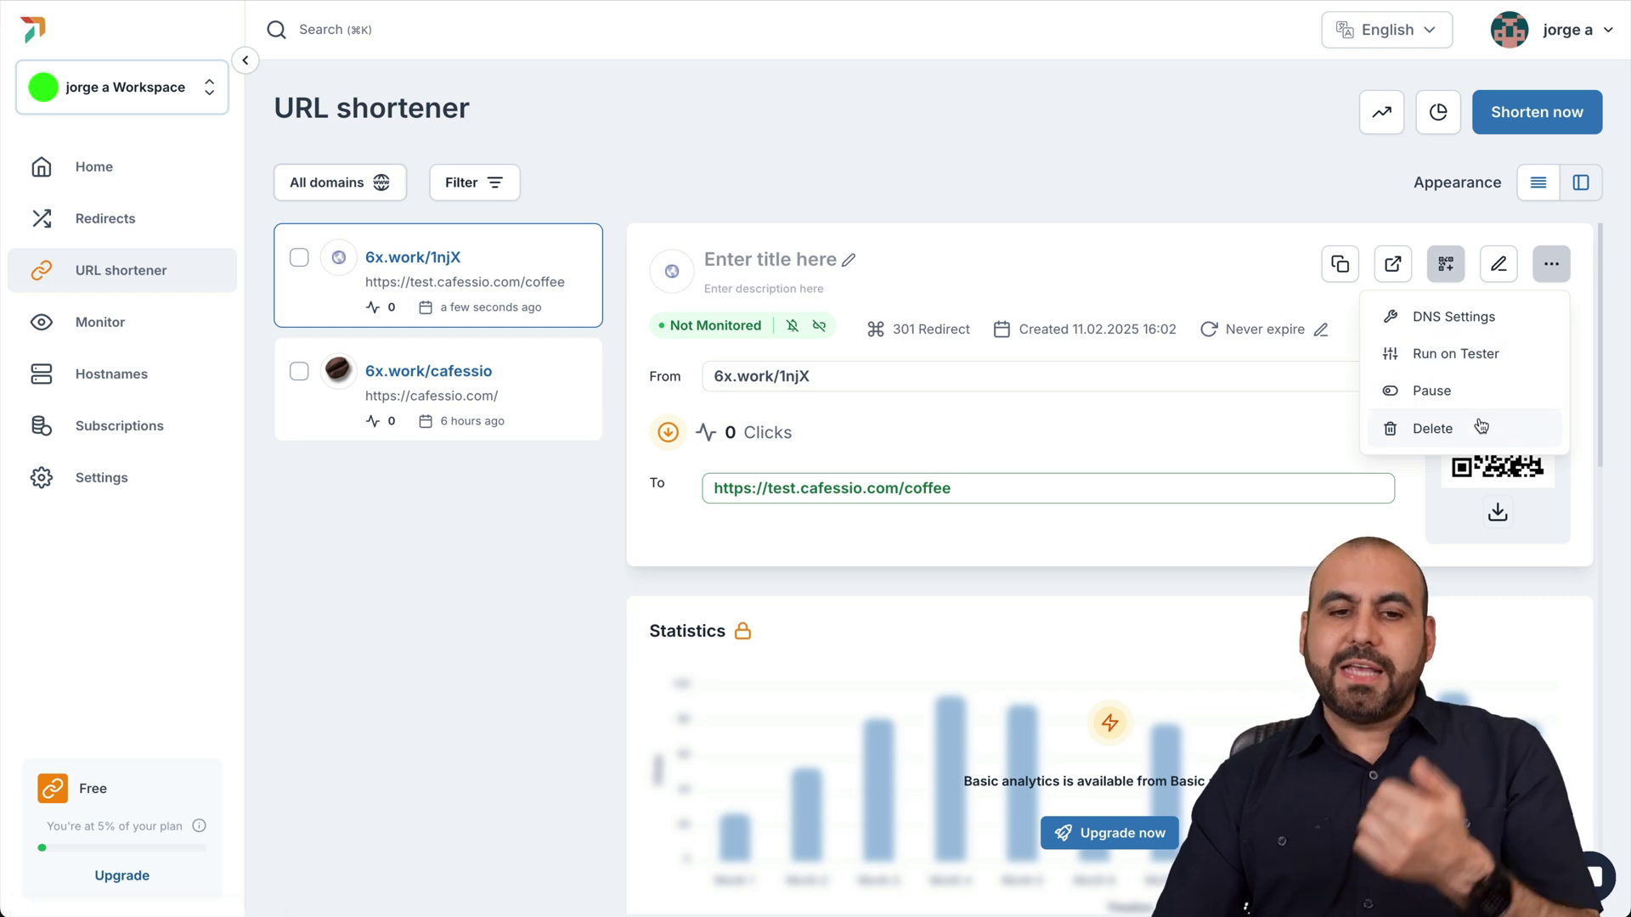
{"action": "left_click", "coordinate": [966, 187]}
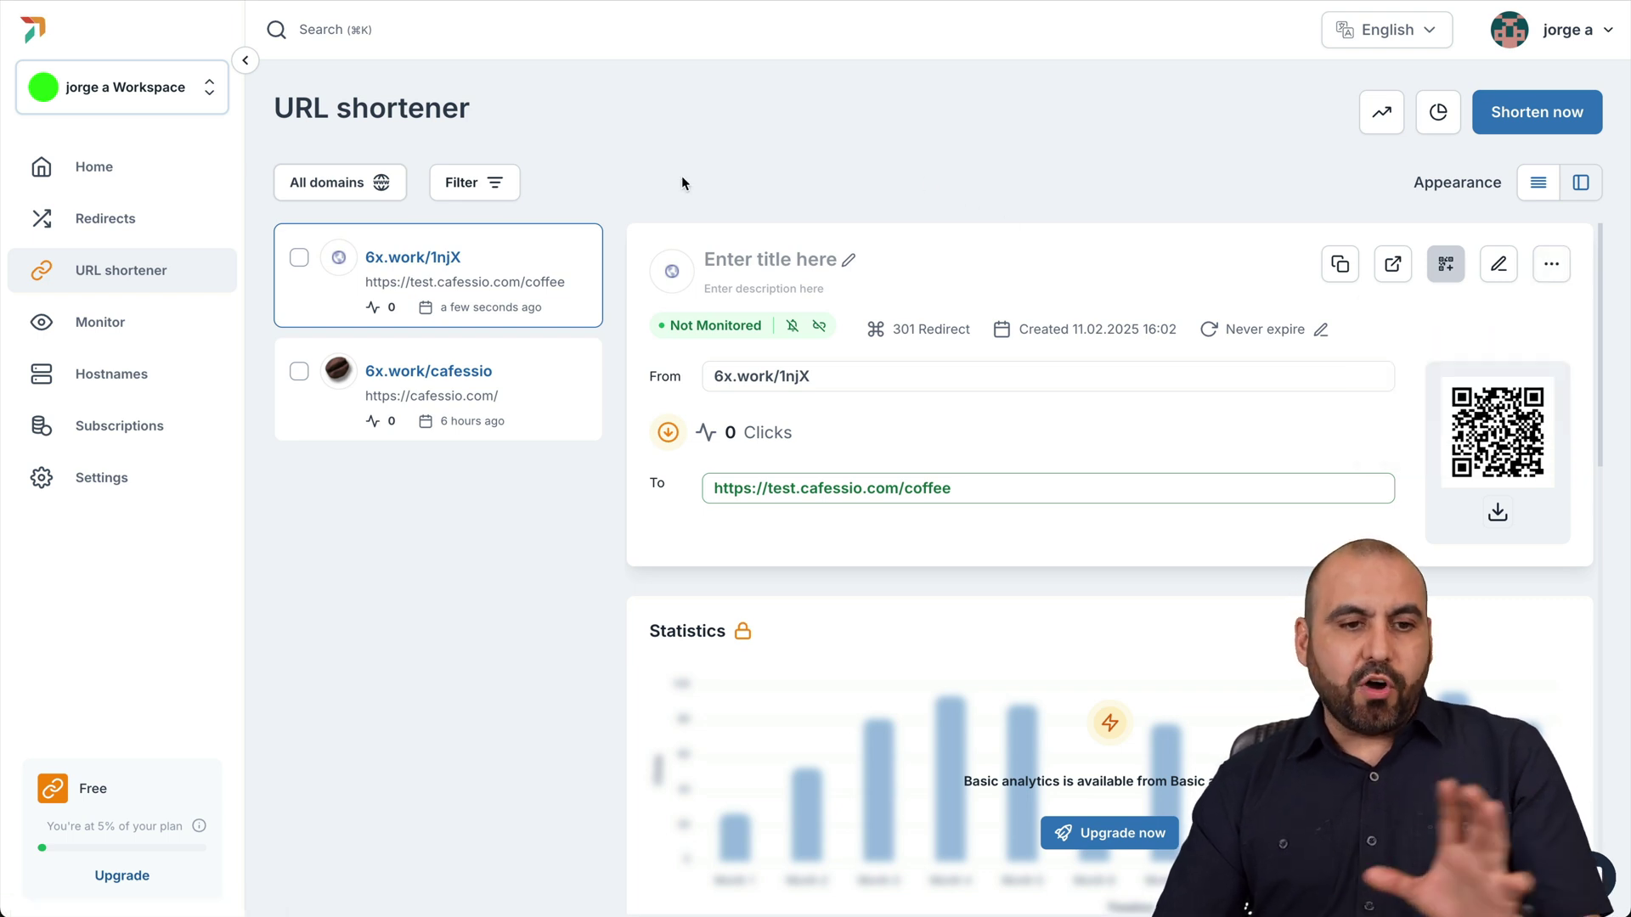
{"action": "left_click", "coordinate": [125, 330]}
{"action": "left_click", "coordinate": [931, 481]}
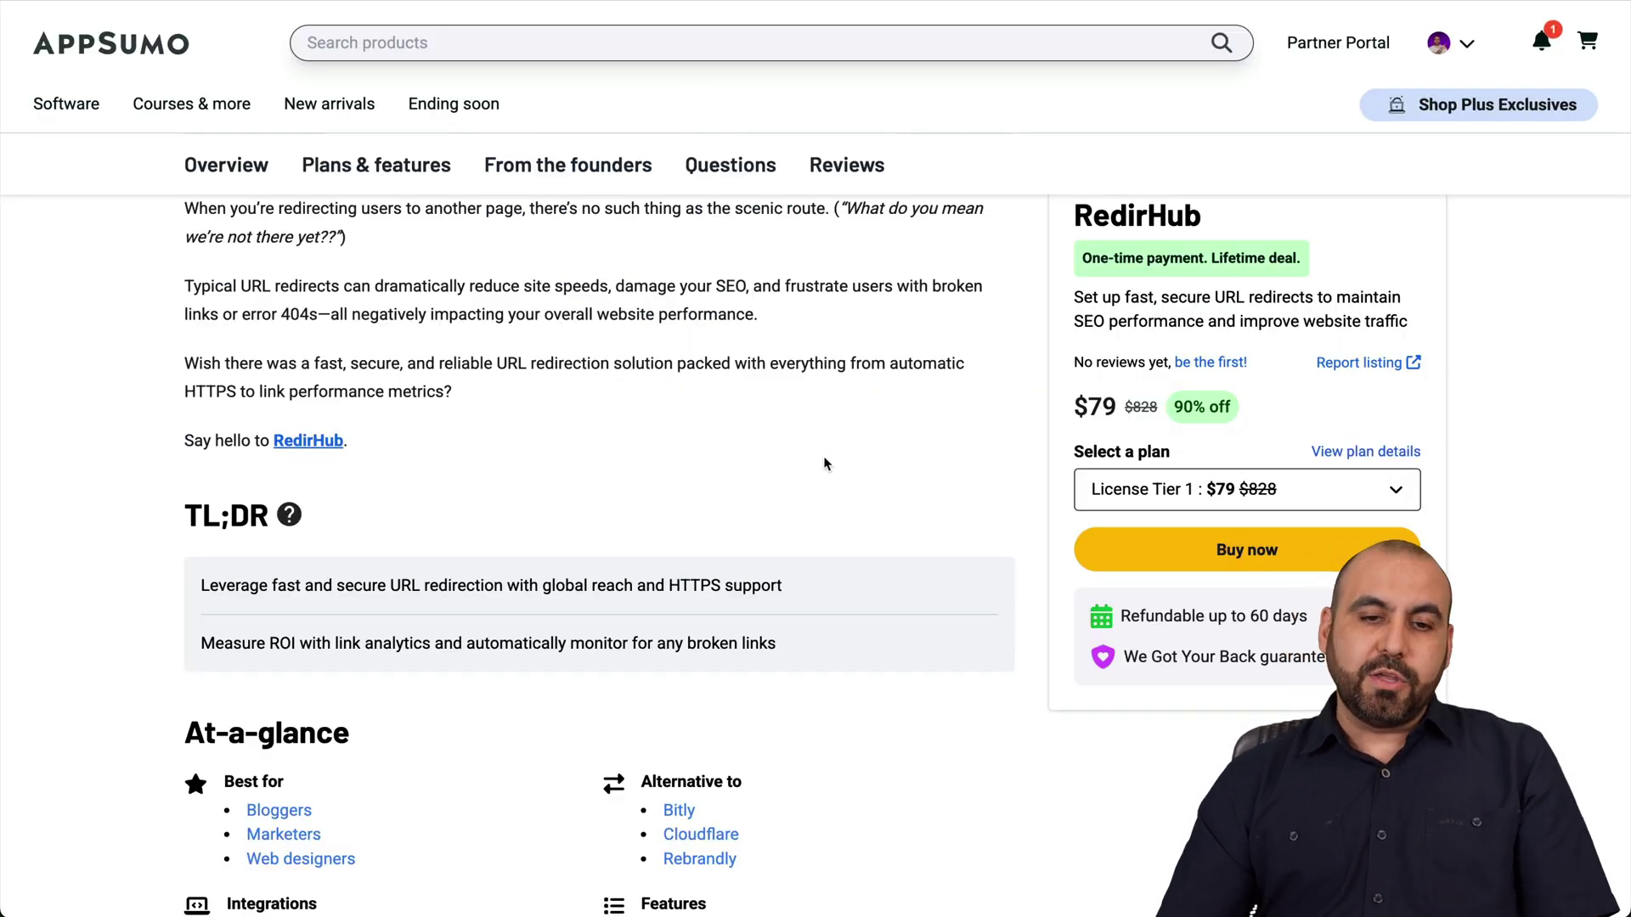
Step: Scroll to AppSumo's Plans & features table: Tier 1 $79, Tier 2 $171, Tier 3 $400
{"action": "scroll", "coordinate": [824, 462], "scroll_direction": "down", "scroll_amount": 20}
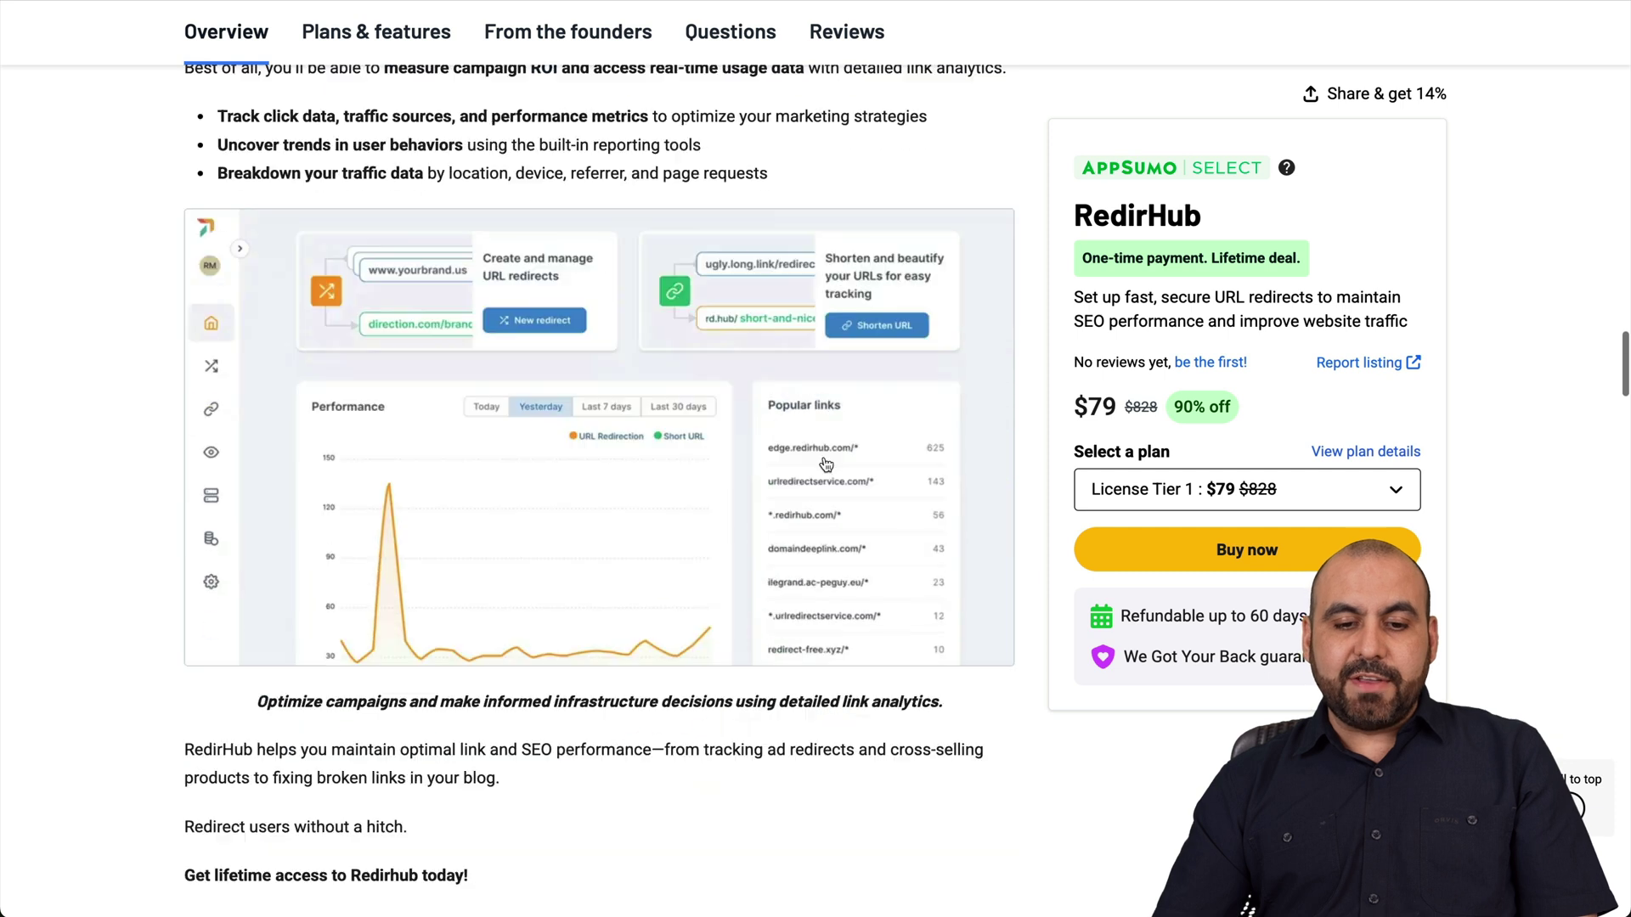
{"action": "scroll", "coordinate": [824, 425], "scroll_direction": "down", "scroll_amount": 9}
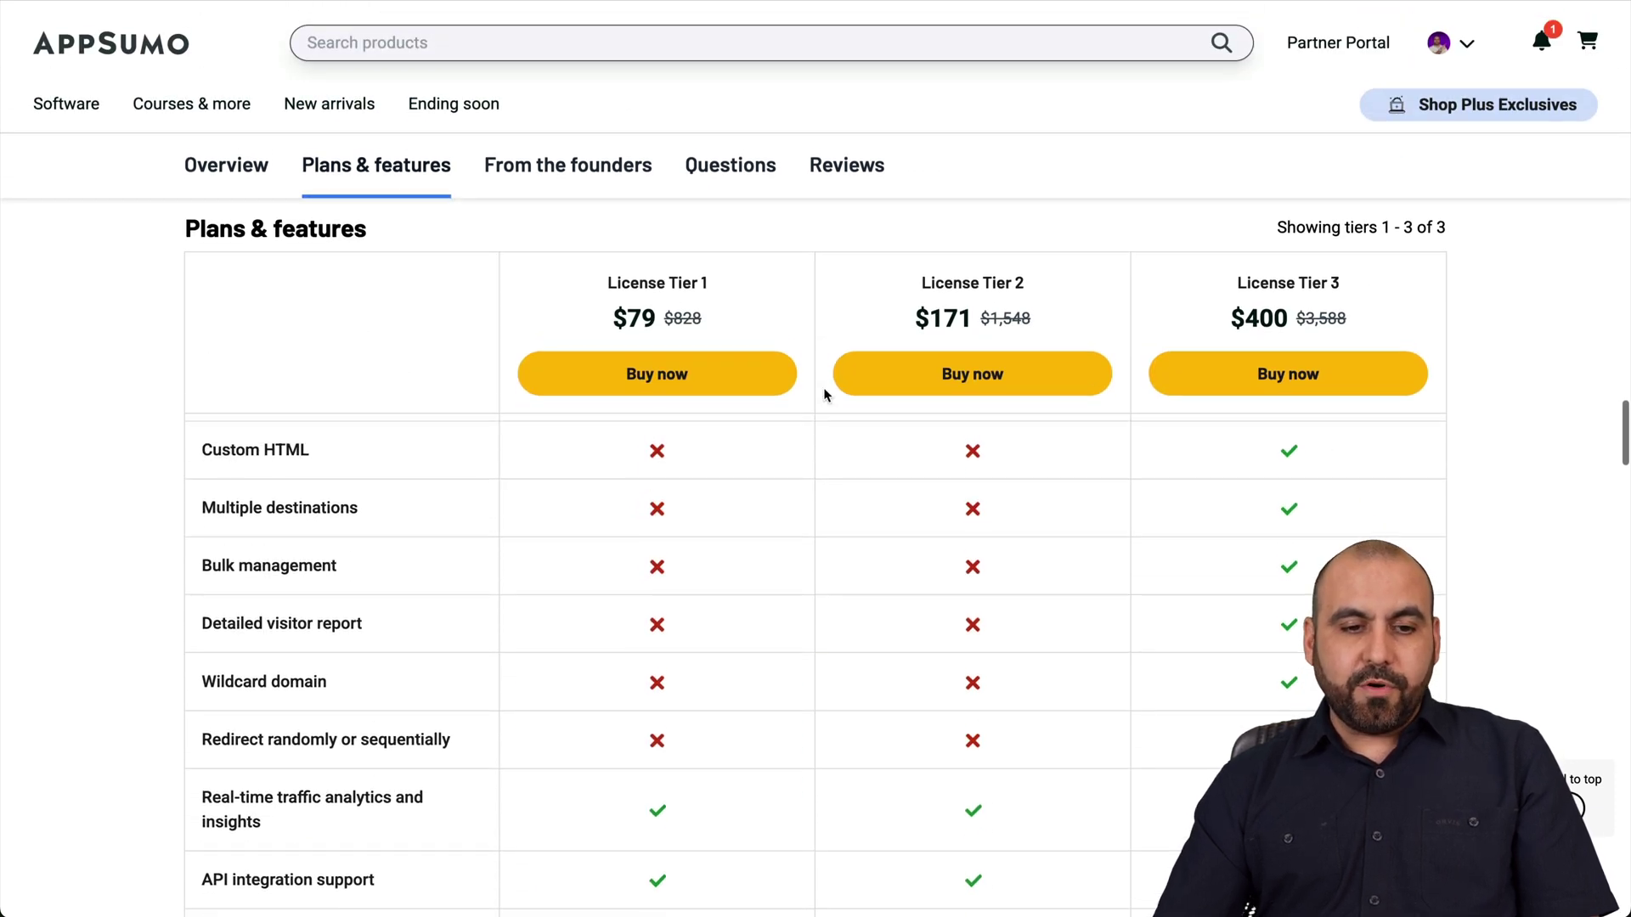
{"action": "scroll", "coordinate": [95, 642], "scroll_direction": "down", "scroll_amount": 1}
{"action": "scroll", "coordinate": [95, 641], "scroll_direction": "up", "scroll_amount": 3}
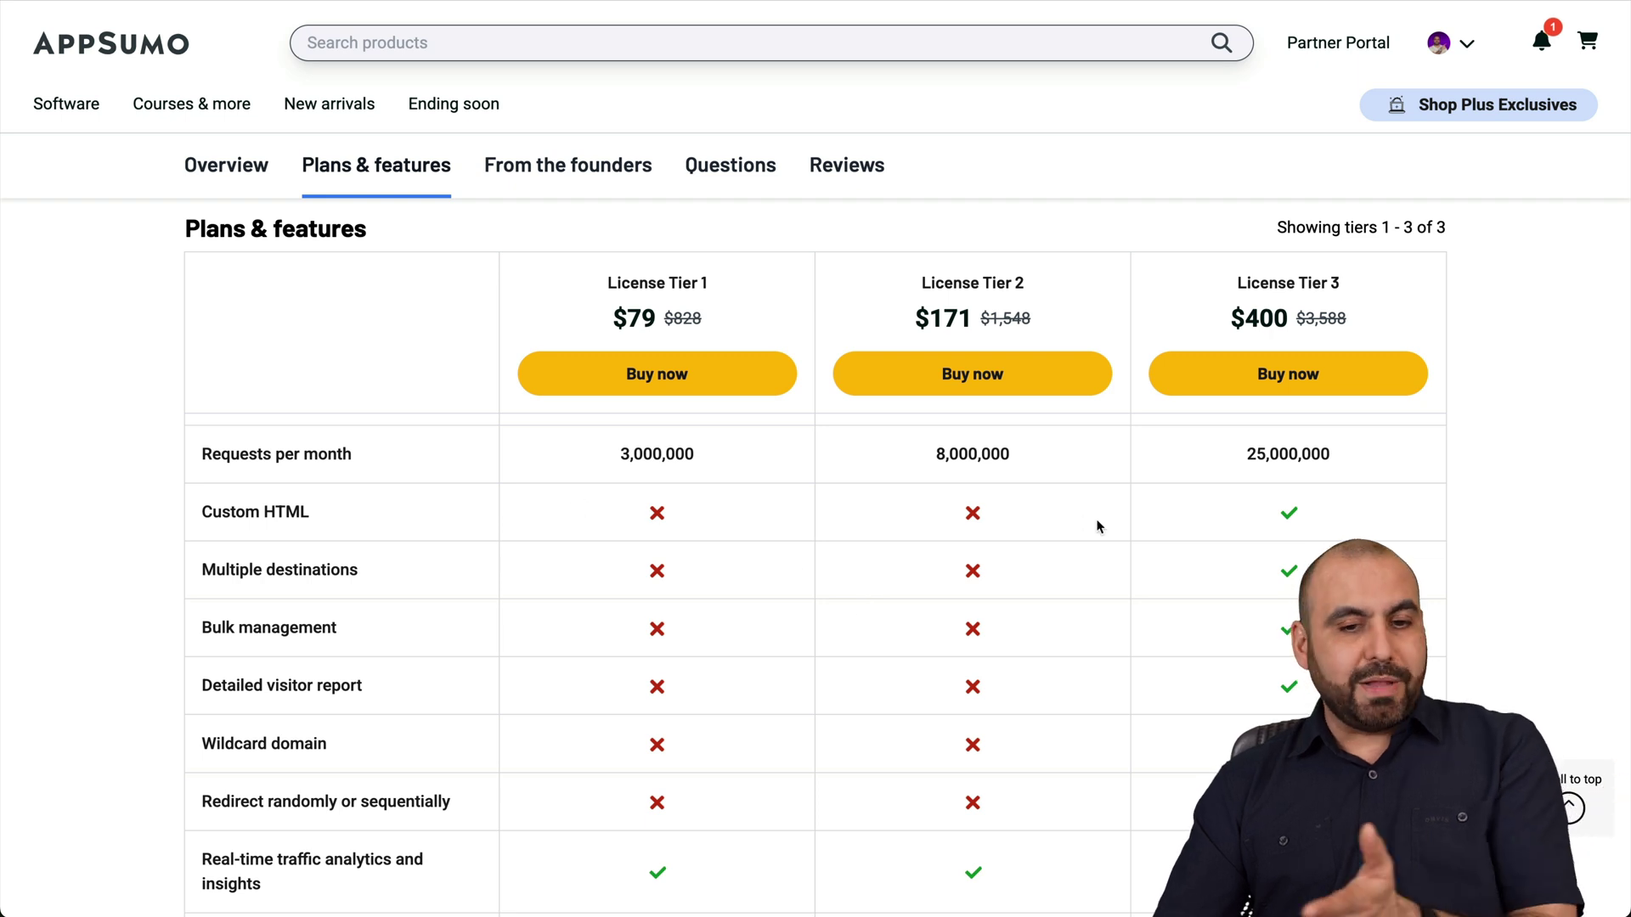
{"action": "scroll", "coordinate": [687, 492], "scroll_direction": "up", "scroll_amount": 1}
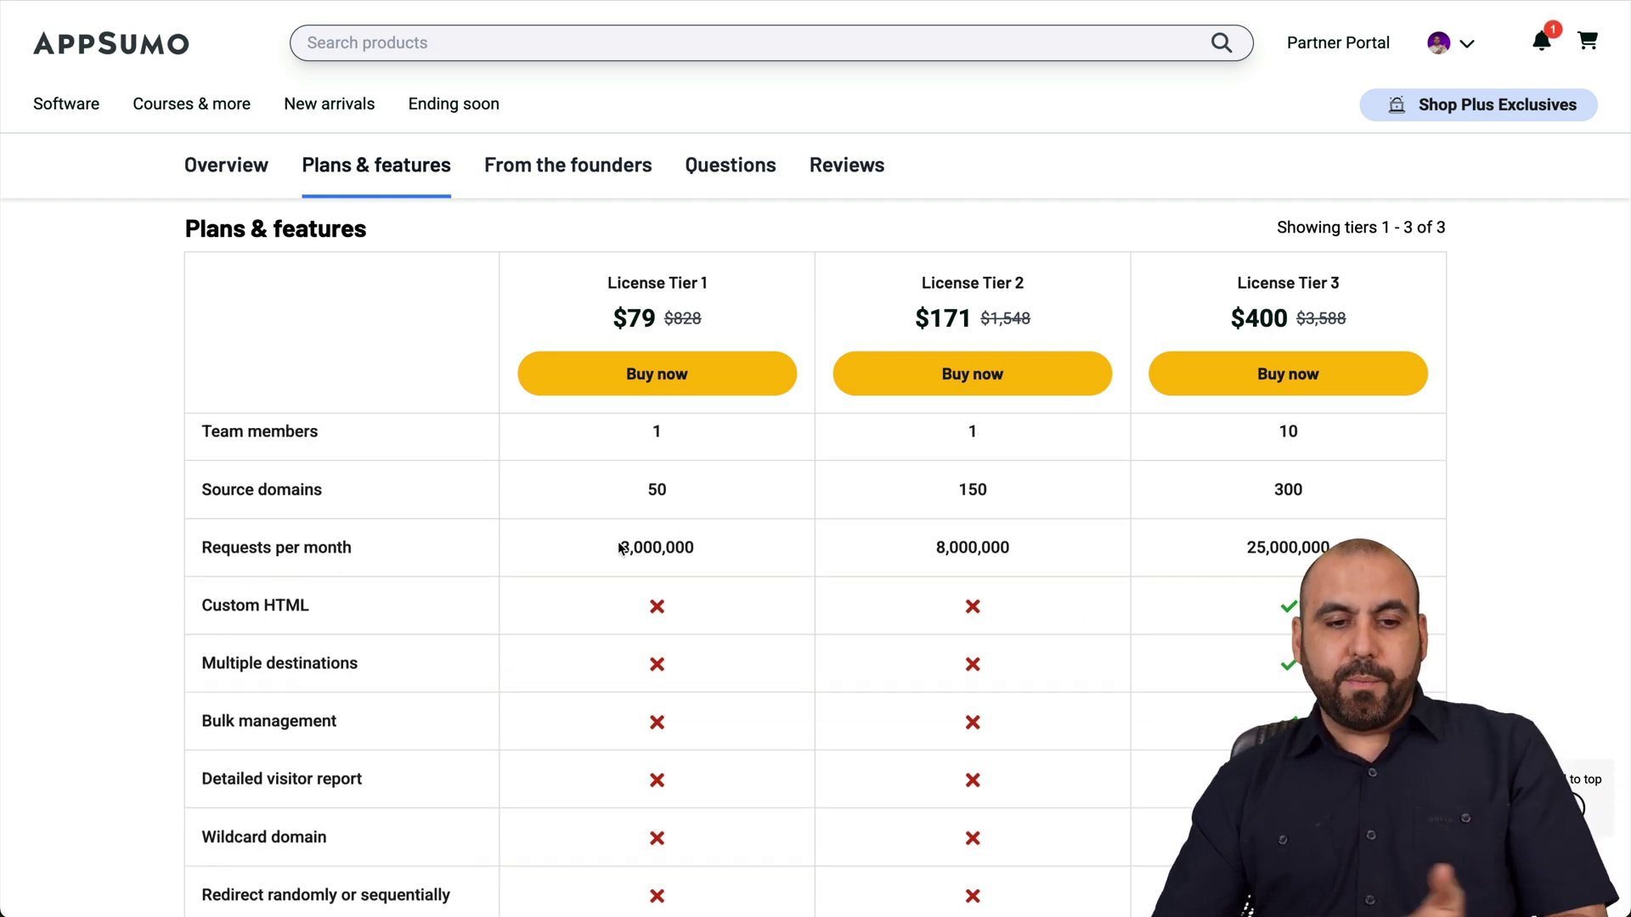